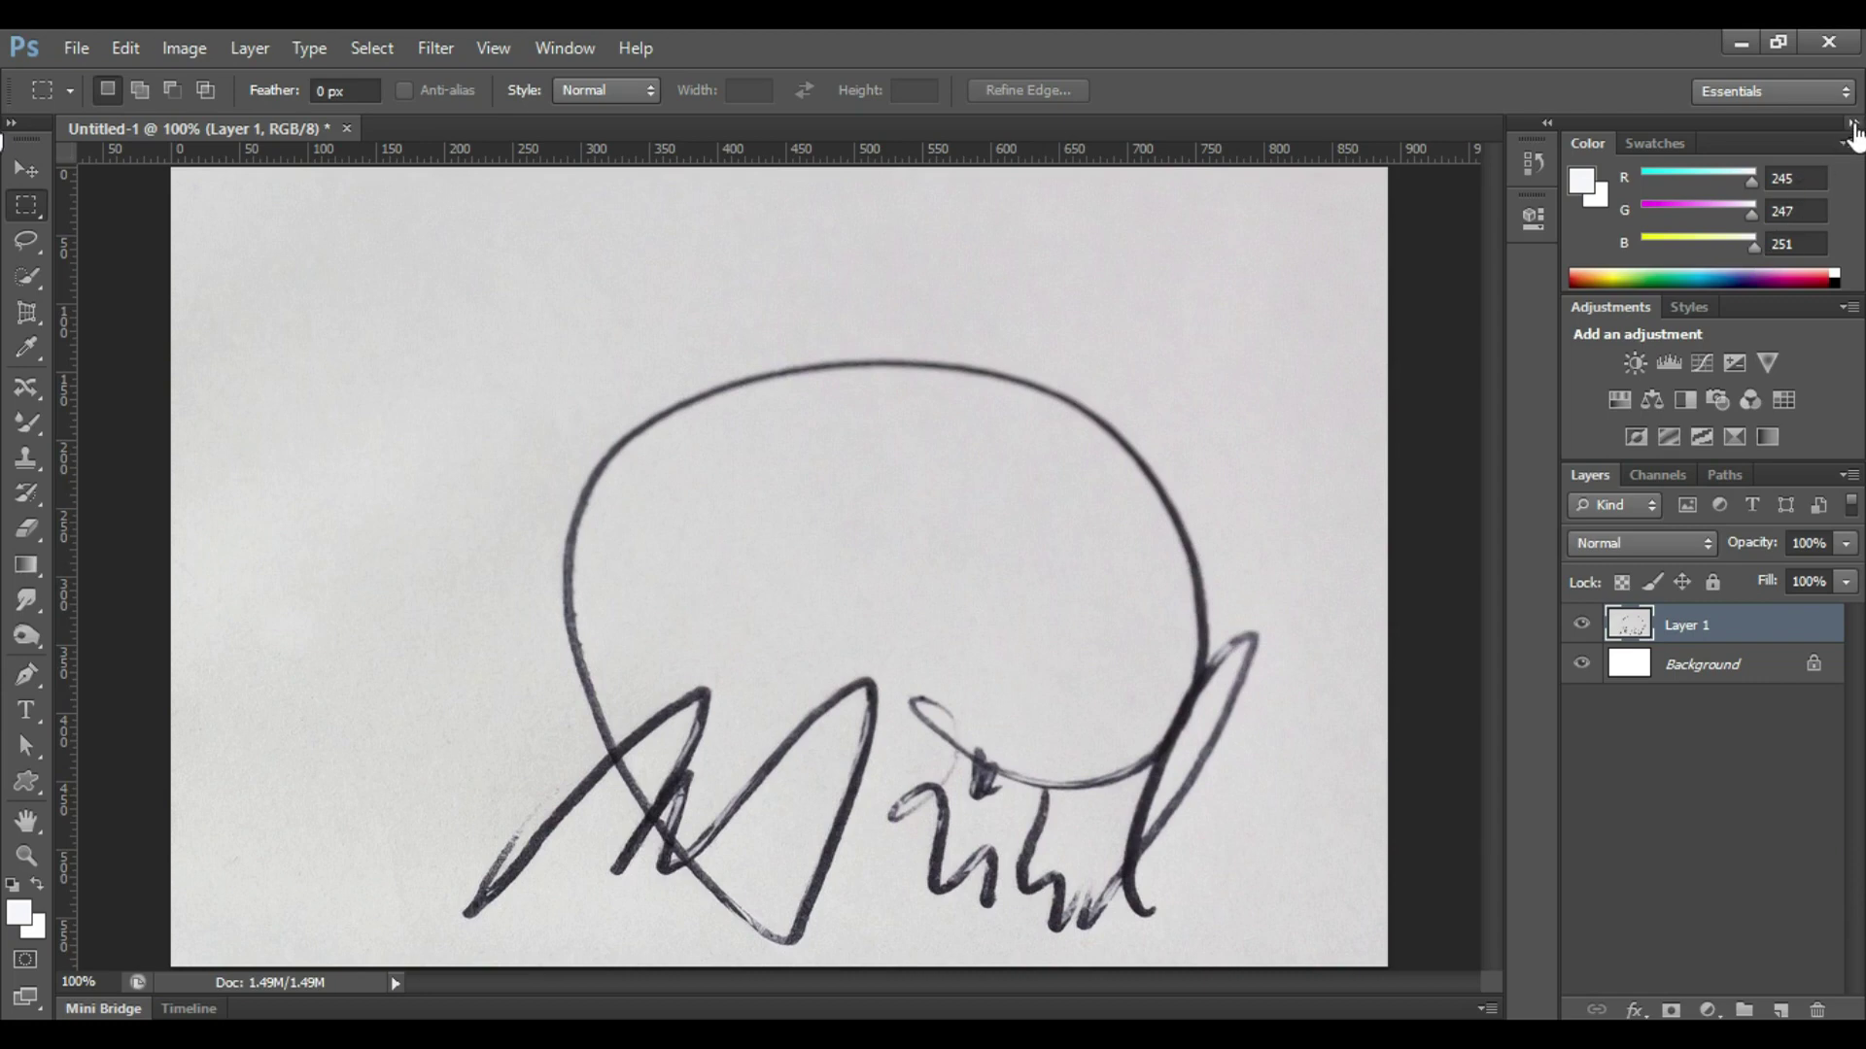
- Collapse the side panels, float the Layers panel and zoom out to see the whole image
left_click(1852, 123)
left_click(1749, 352)
left_click_drag(1428, 332, 1652, 170)
key("ctrl+minus")
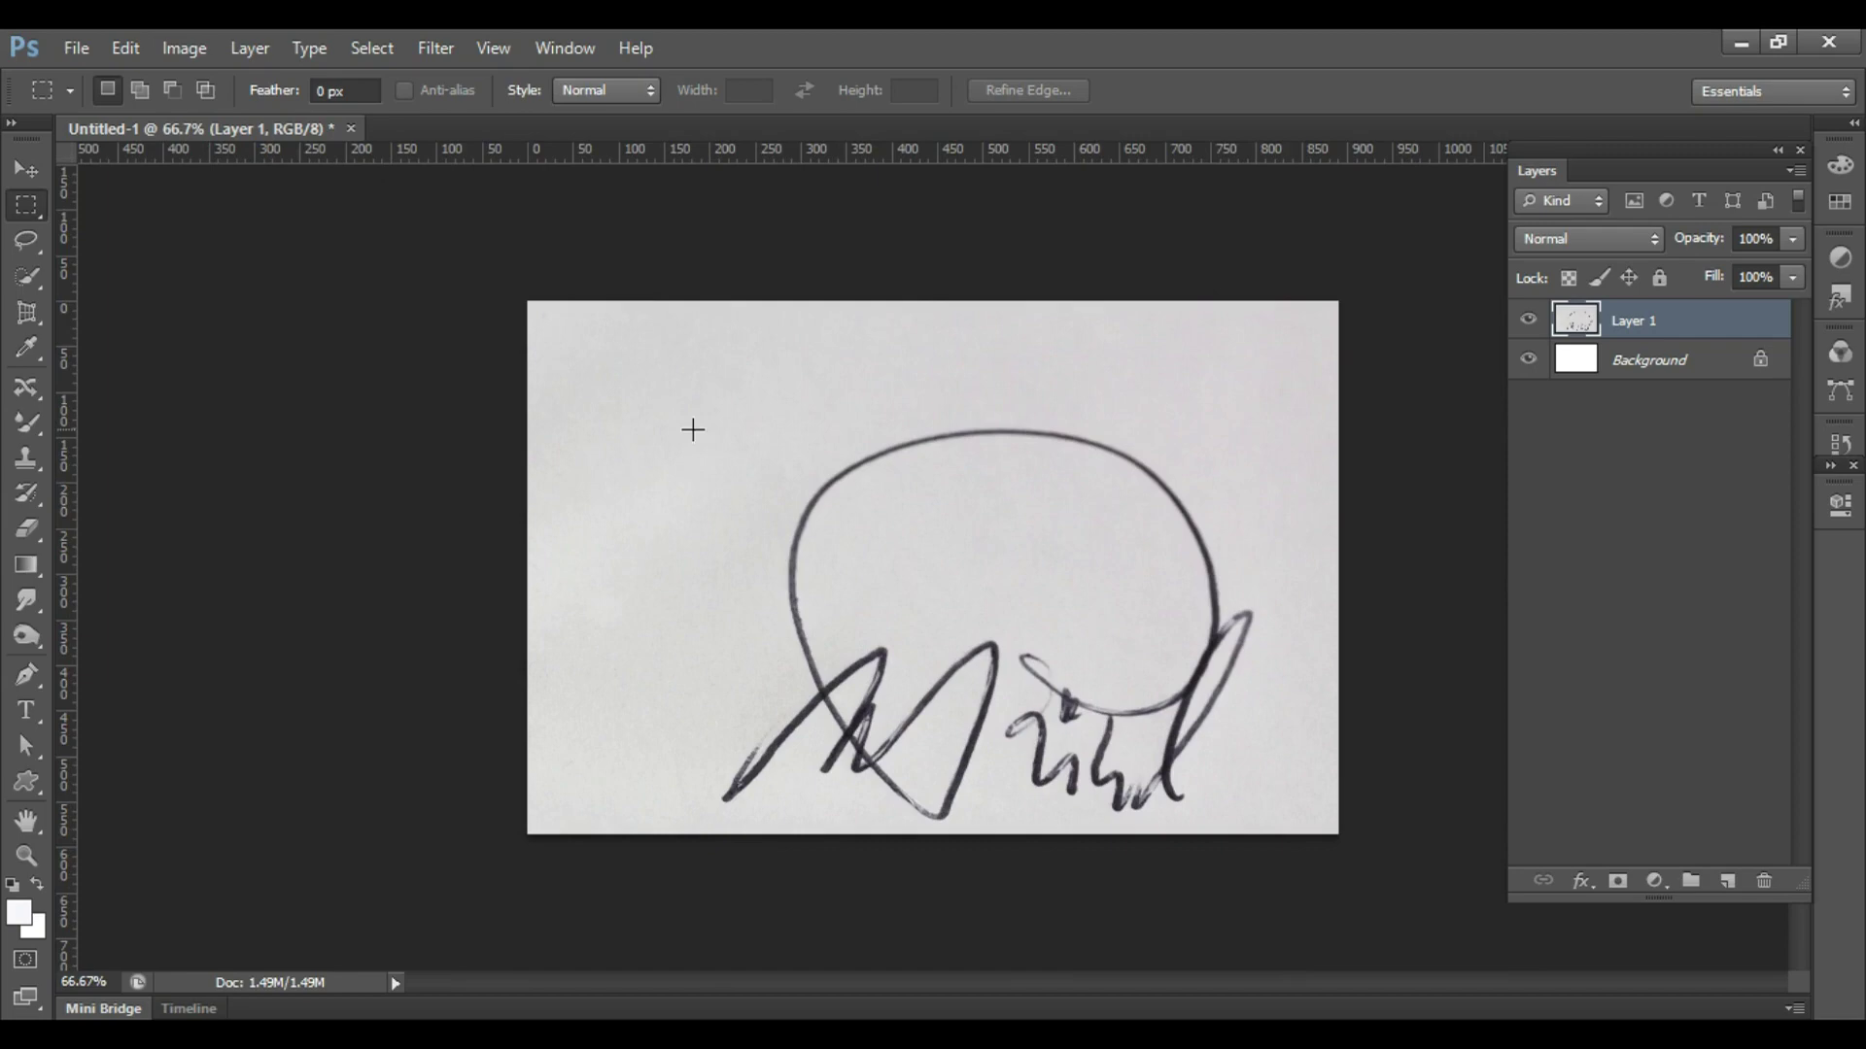
- Crop the image to a marquee drawn tightly around the signature, then deselect
mouse_move(717, 420)
left_mouse_down()
mouse_move(1204, 816)
mouse_move(1255, 818)
mouse_move(1170, 777)
mouse_move(1255, 824)
left_mouse_up()
left_click(758, 467)
left_click_drag(641, 379, 1316, 423)
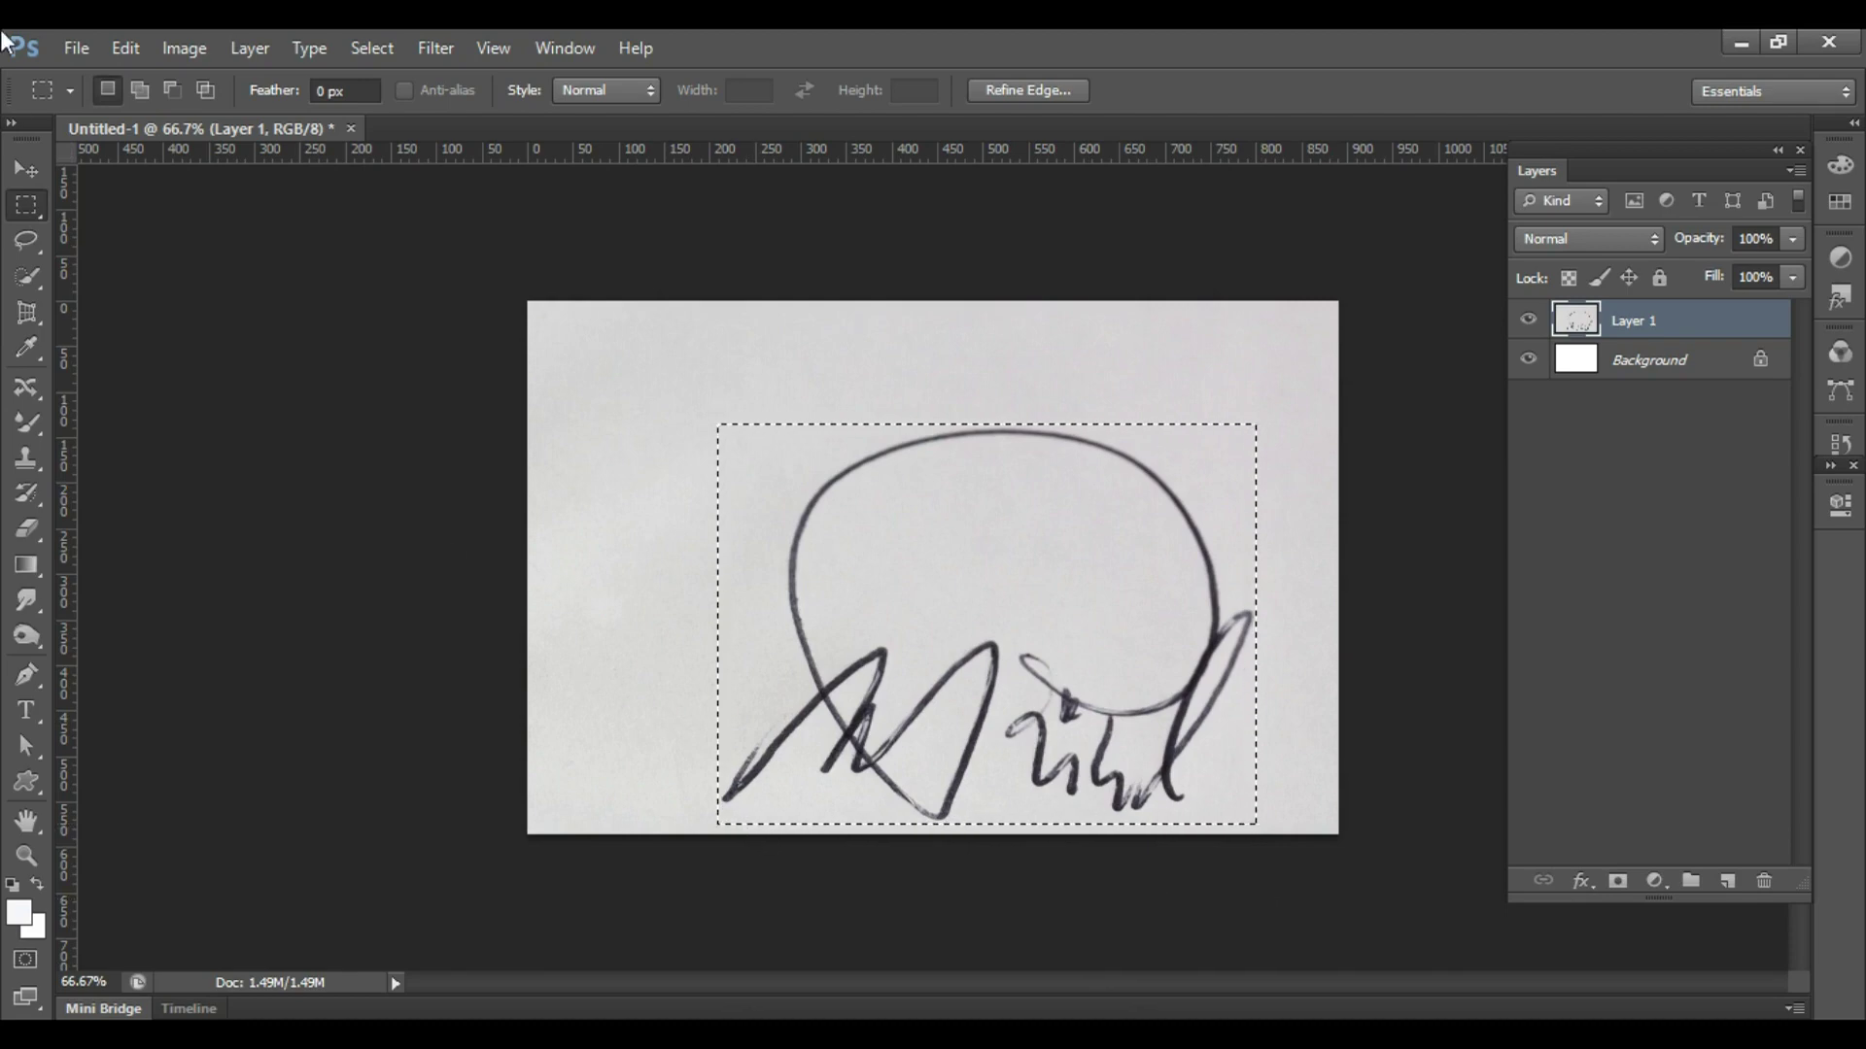
left_click(185, 48)
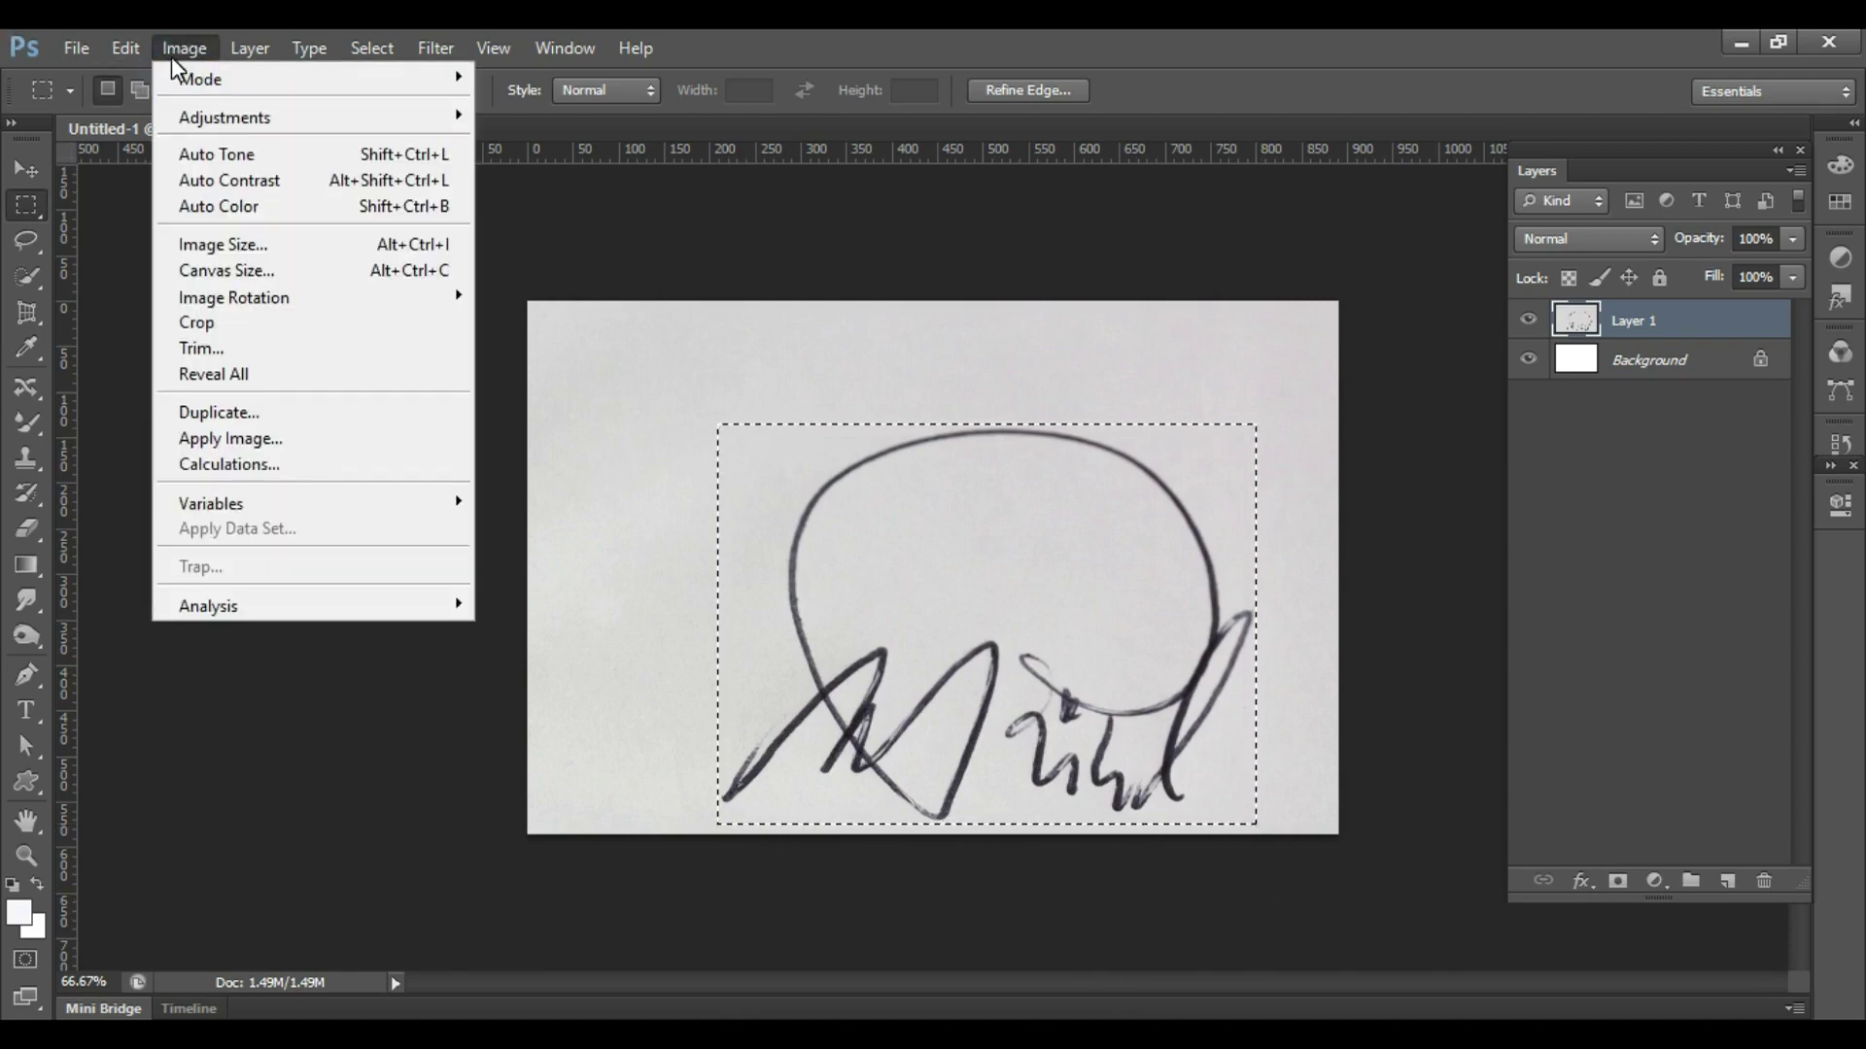
left_click(207, 322)
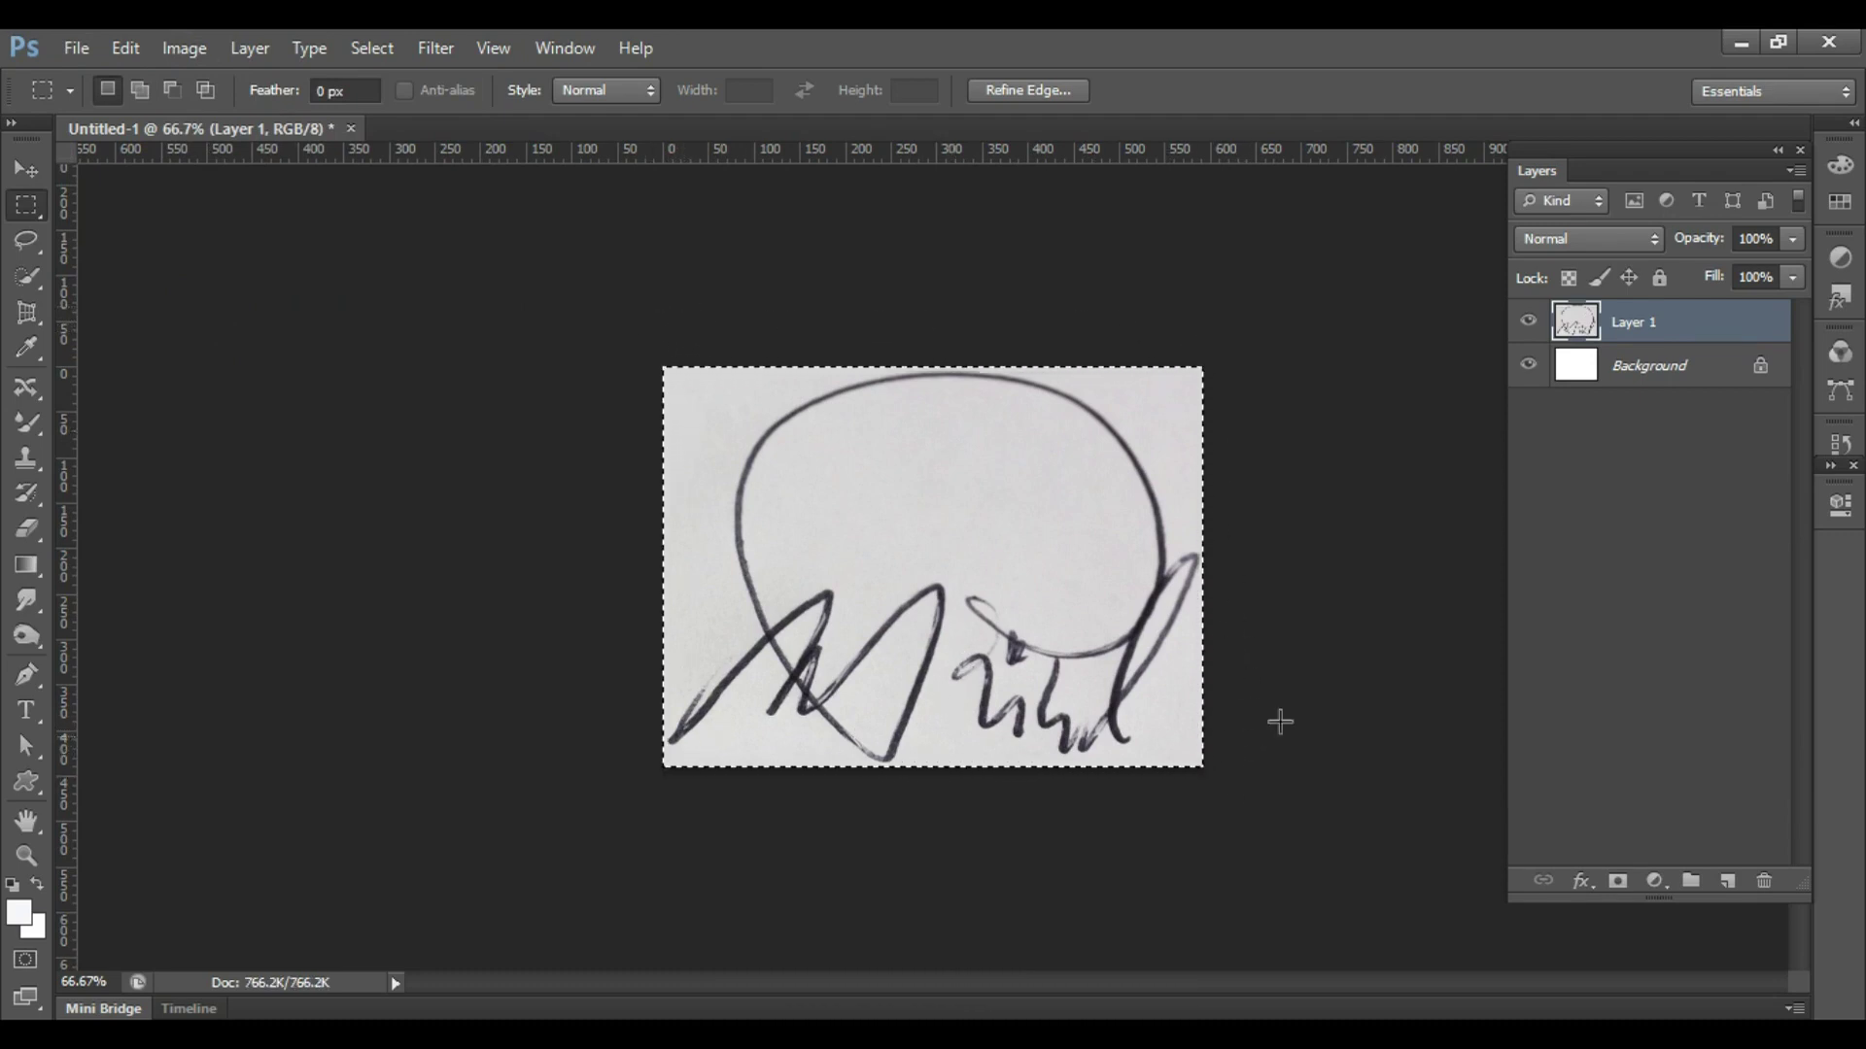
left_click(1309, 659)
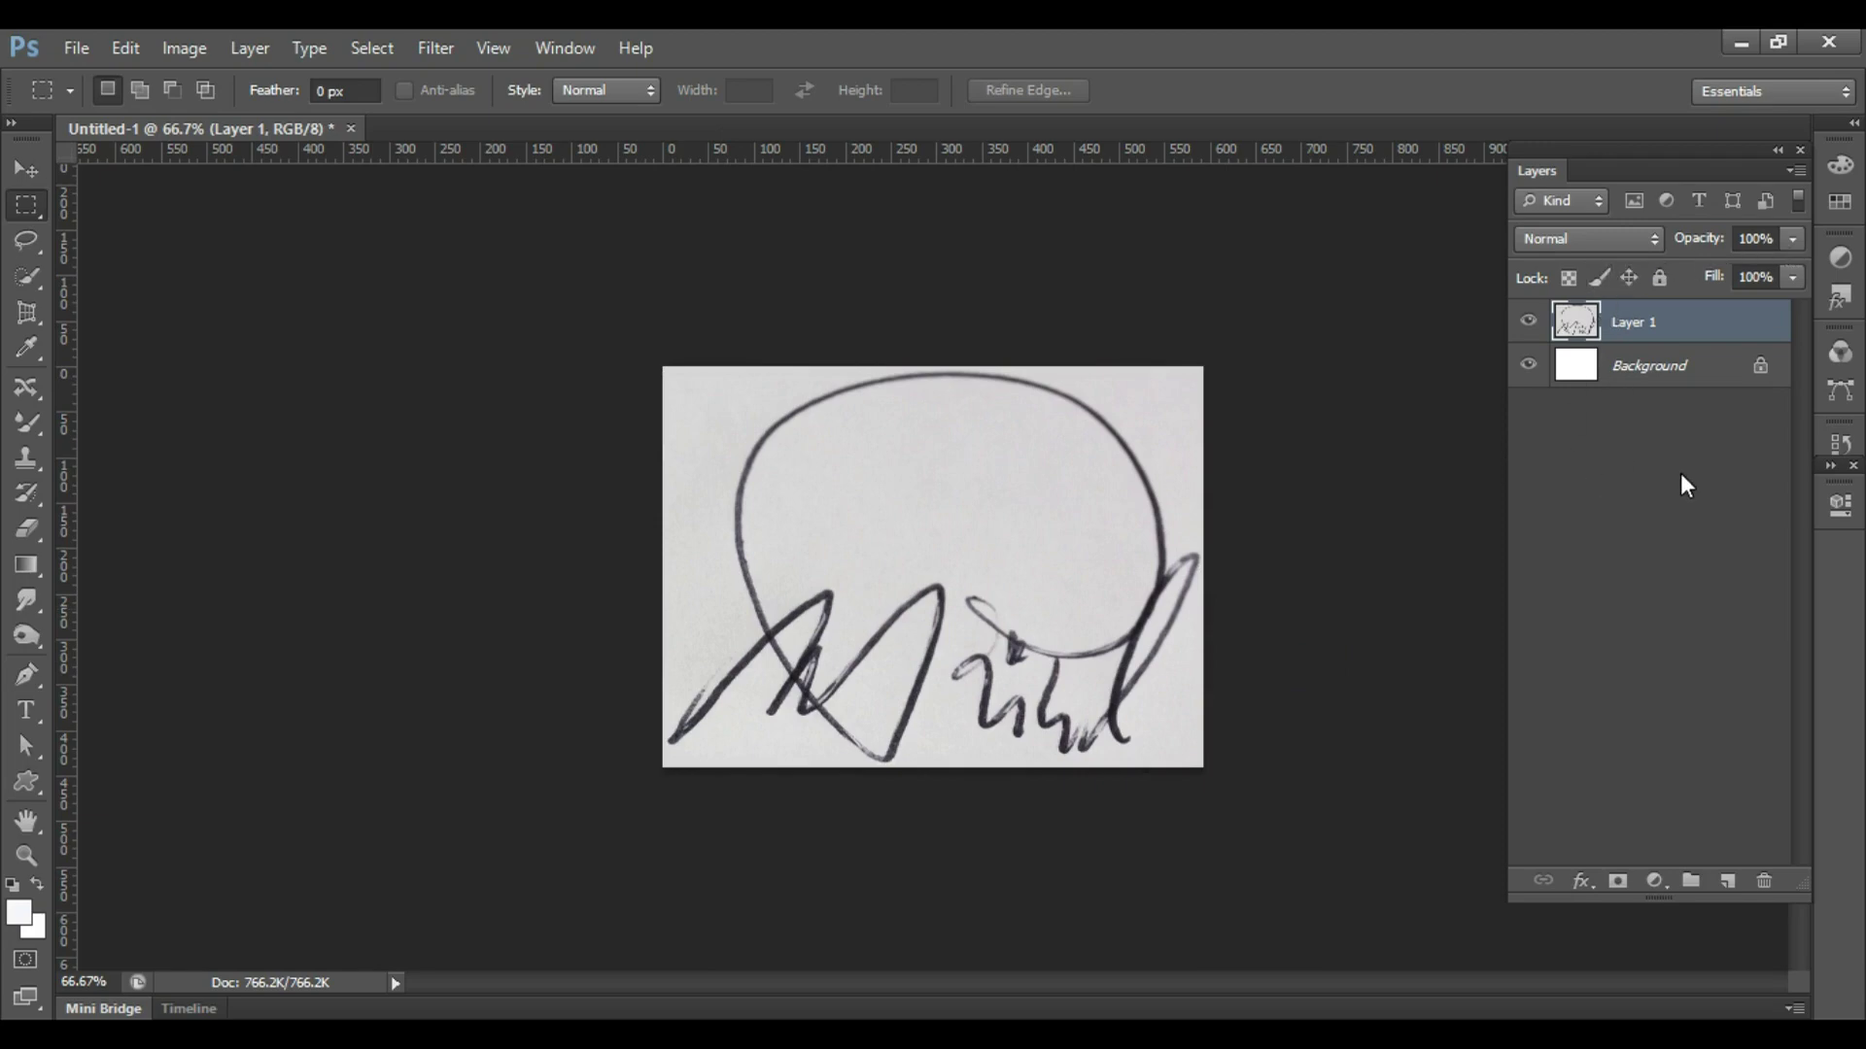
- Float and enlarge the Channels panel, then view only the Red channel
left_click(564, 48)
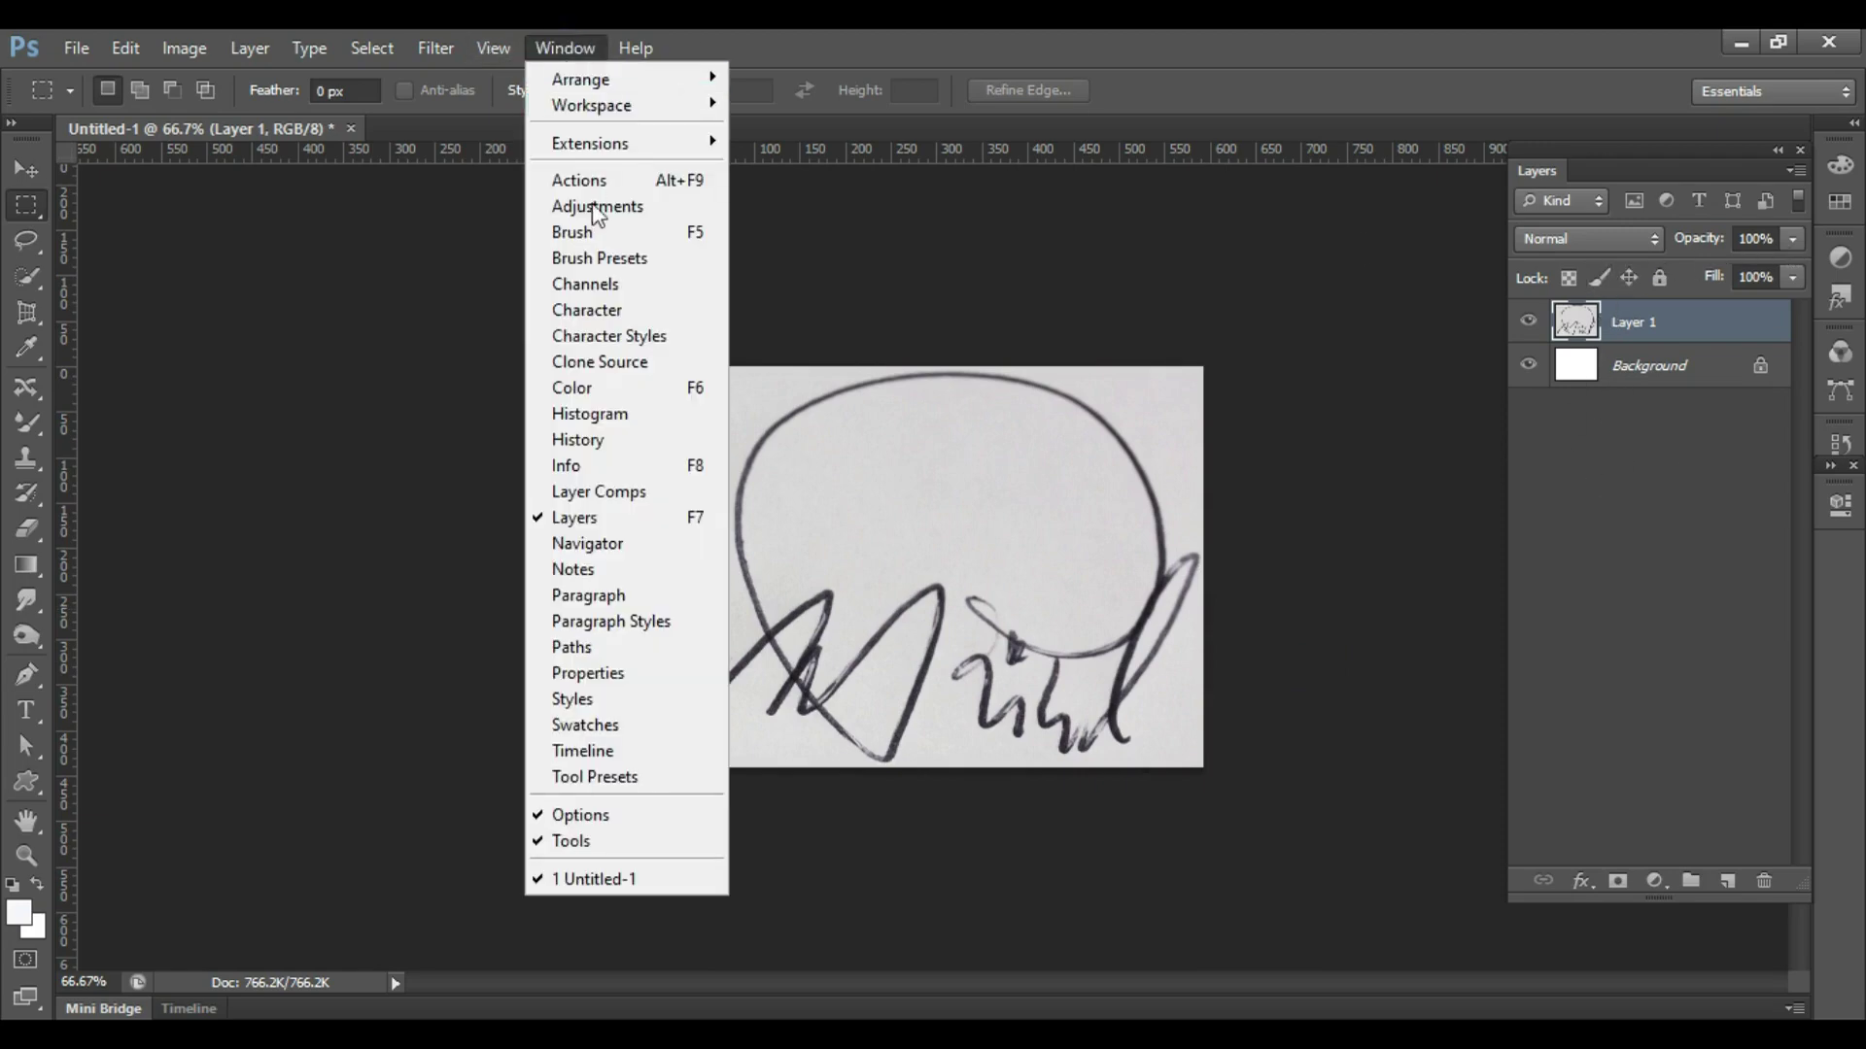
left_click(588, 284)
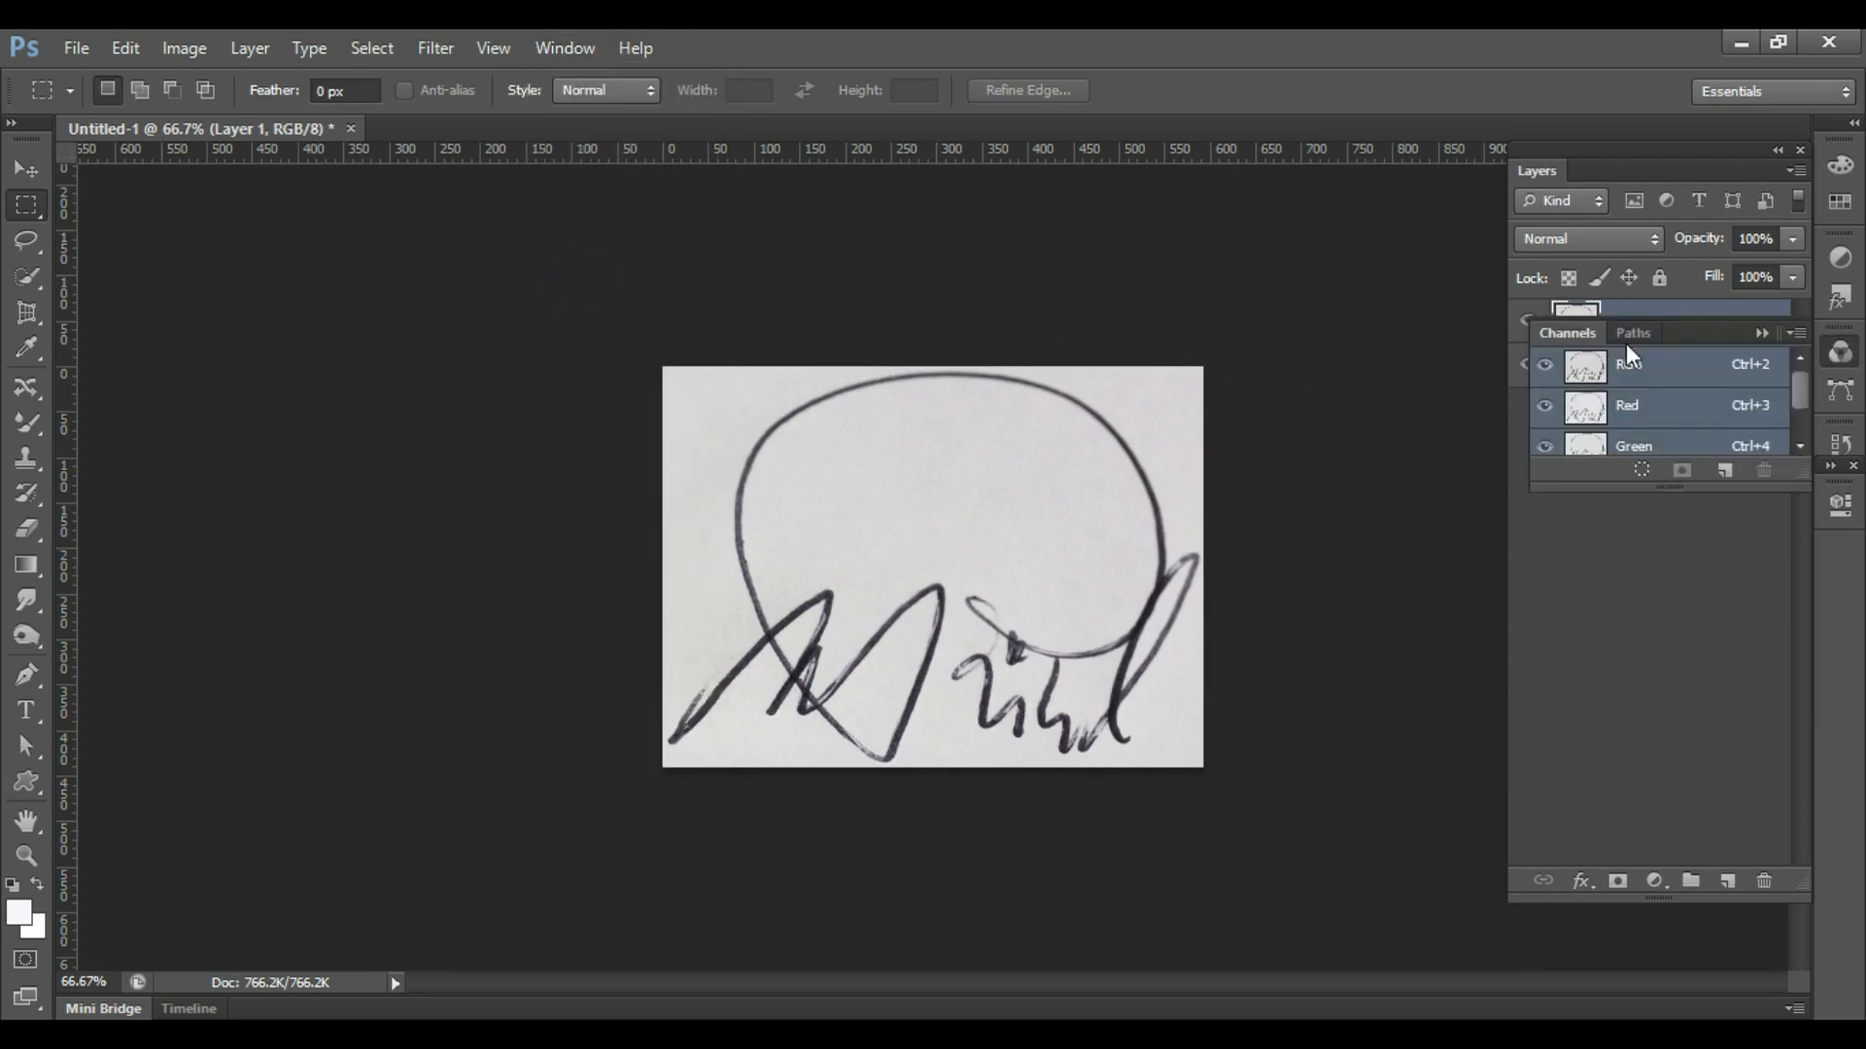
left_click_drag(1689, 330, 427, 207)
left_click_drag(390, 362, 400, 758)
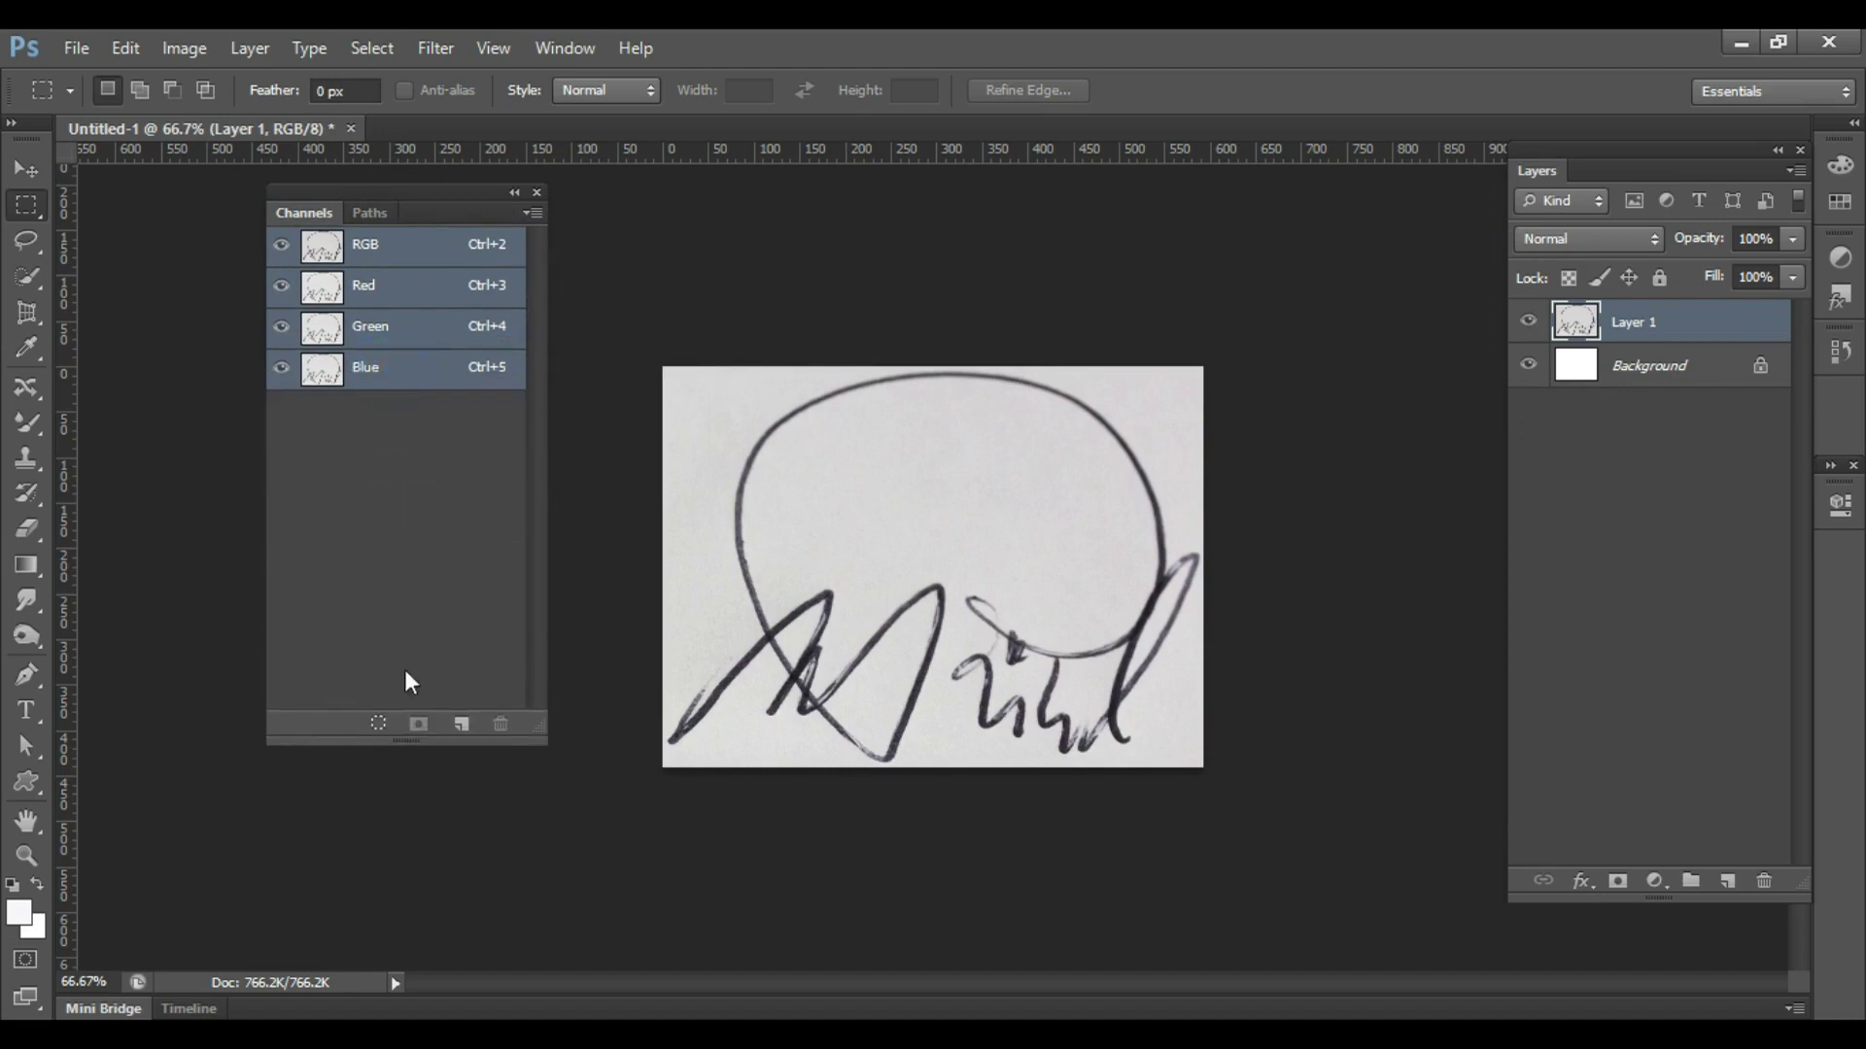
left_click(359, 286)
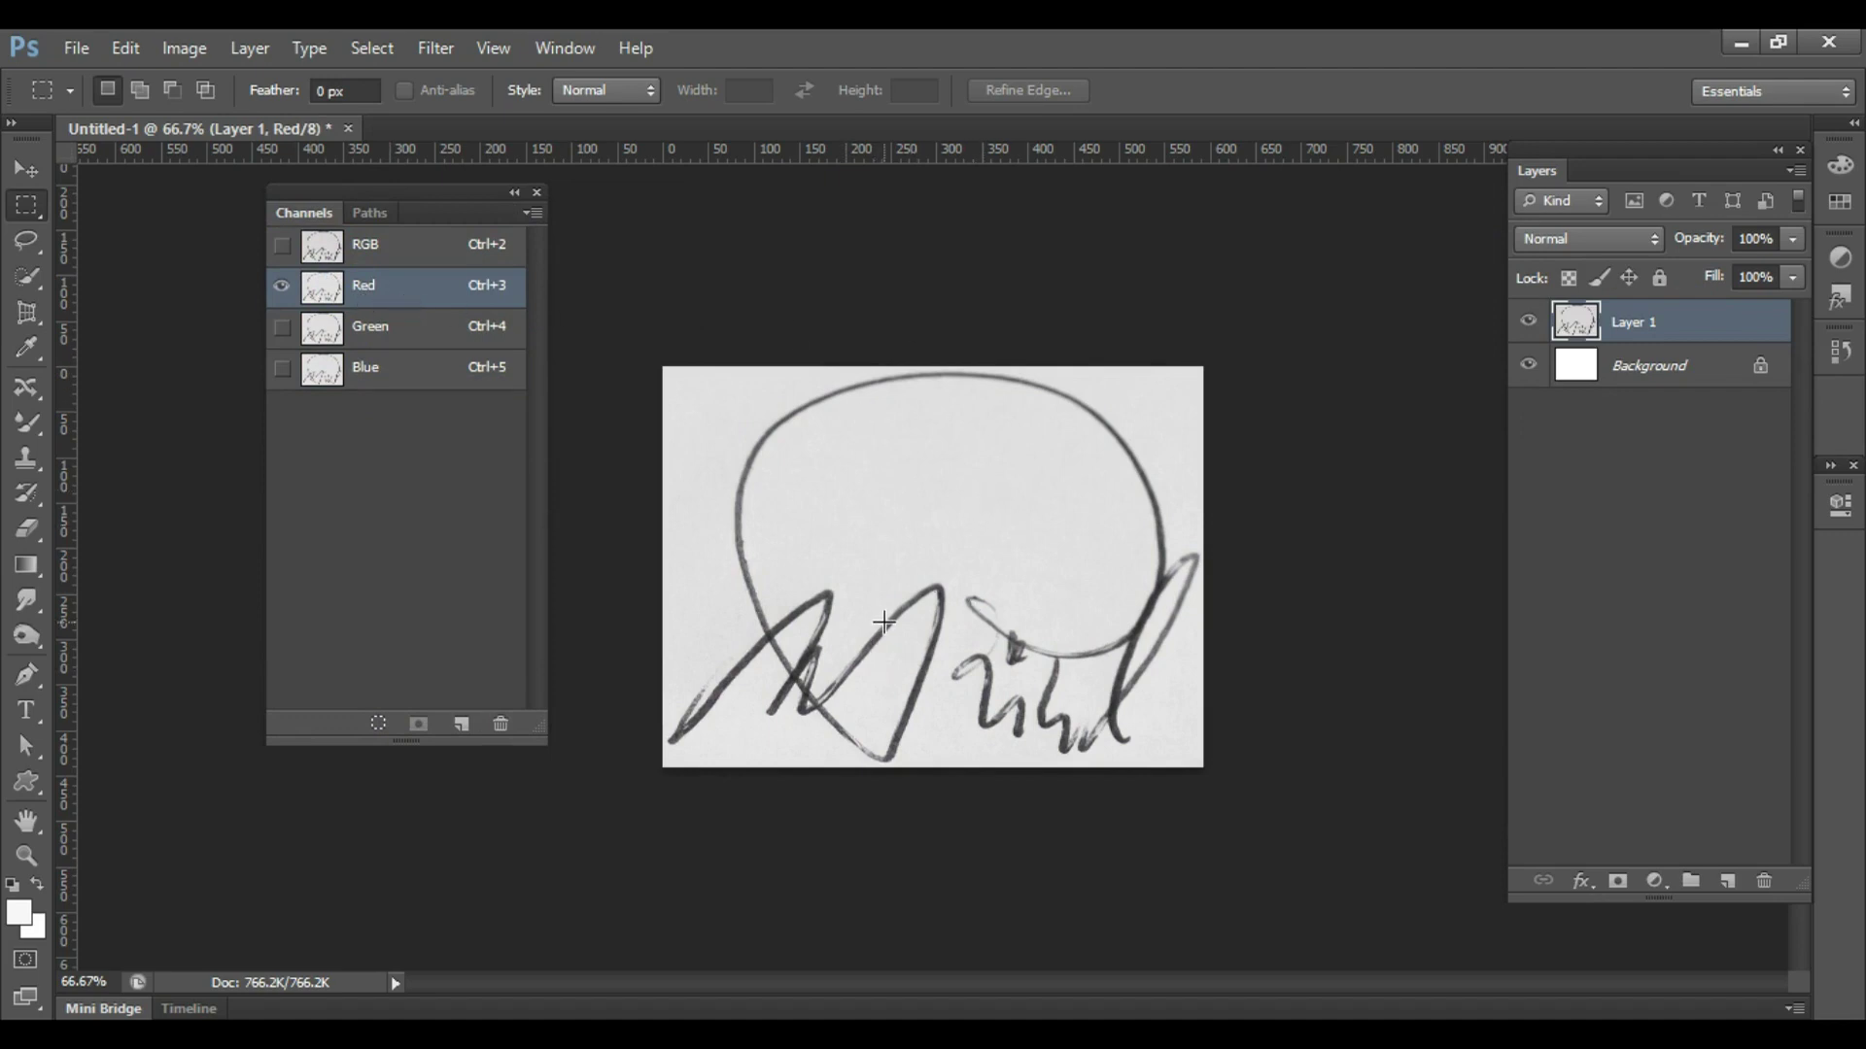
- In Curves, Alt-drag the white input slider inward until the paper clips to pure white
left_click(184, 47)
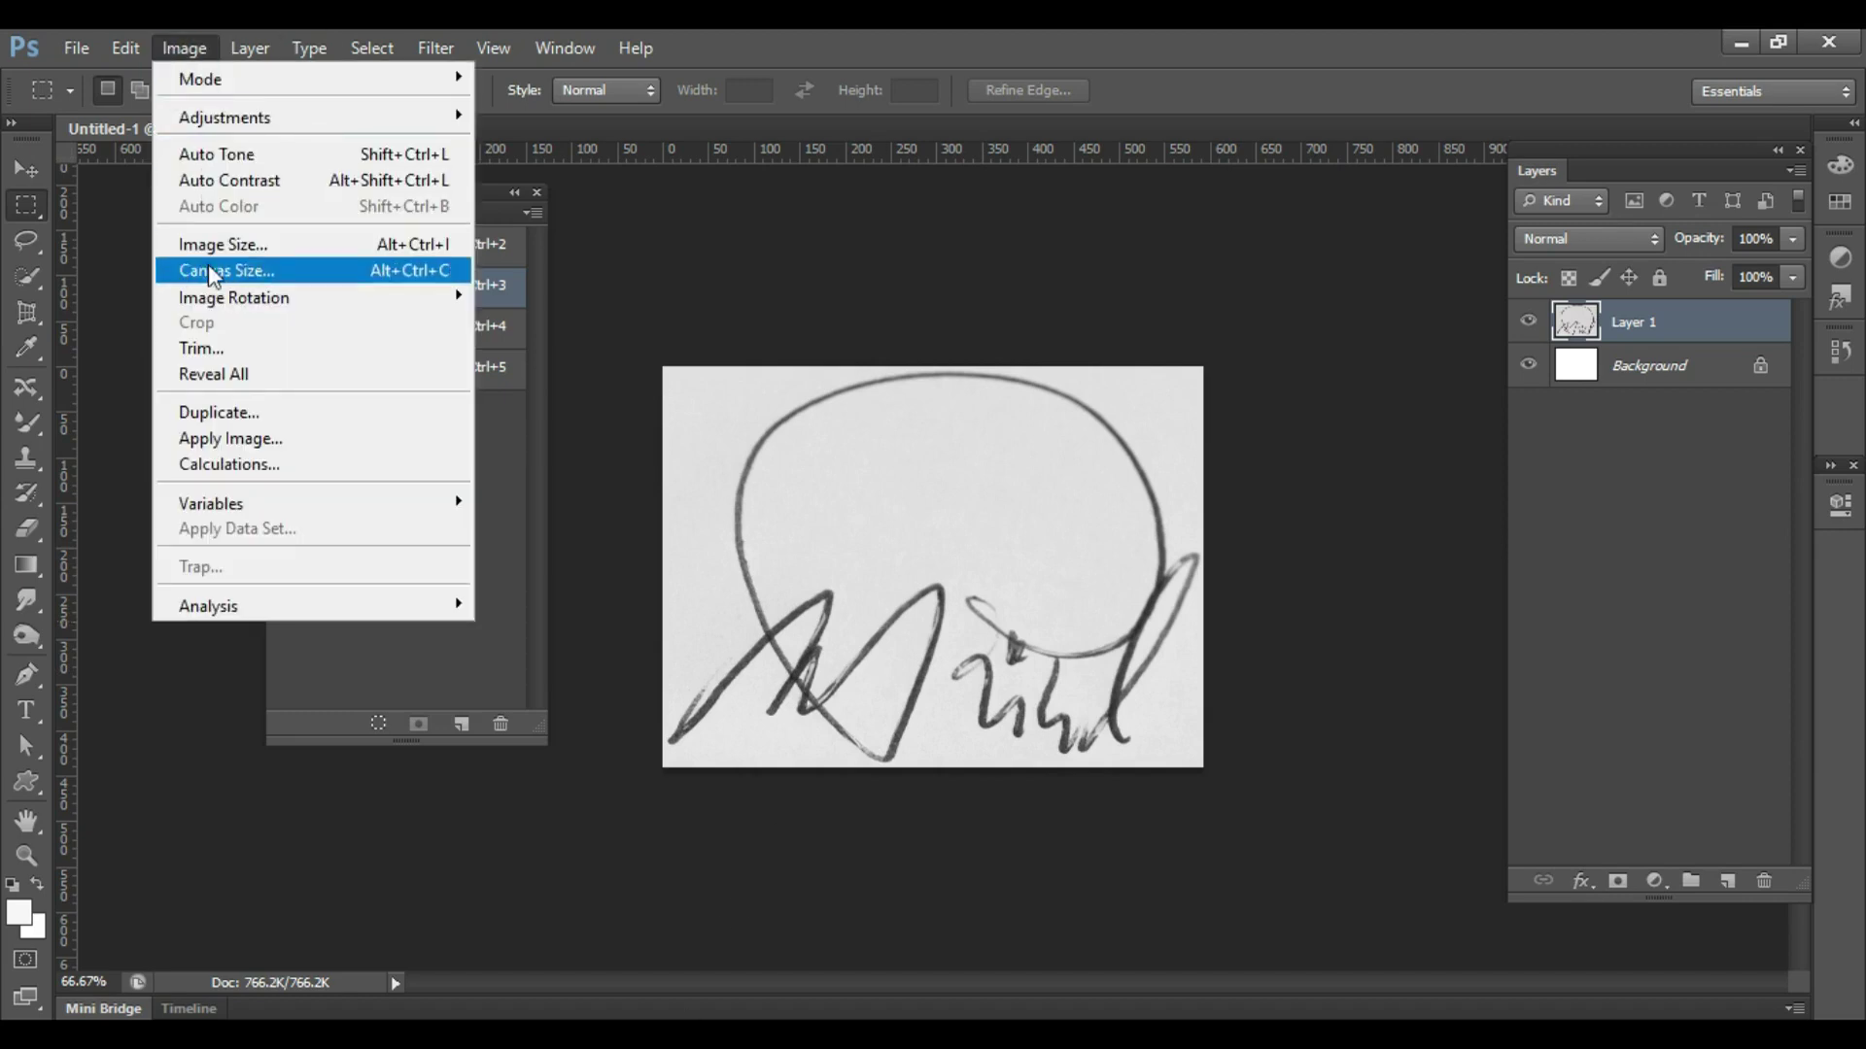
mouse_move(311, 116)
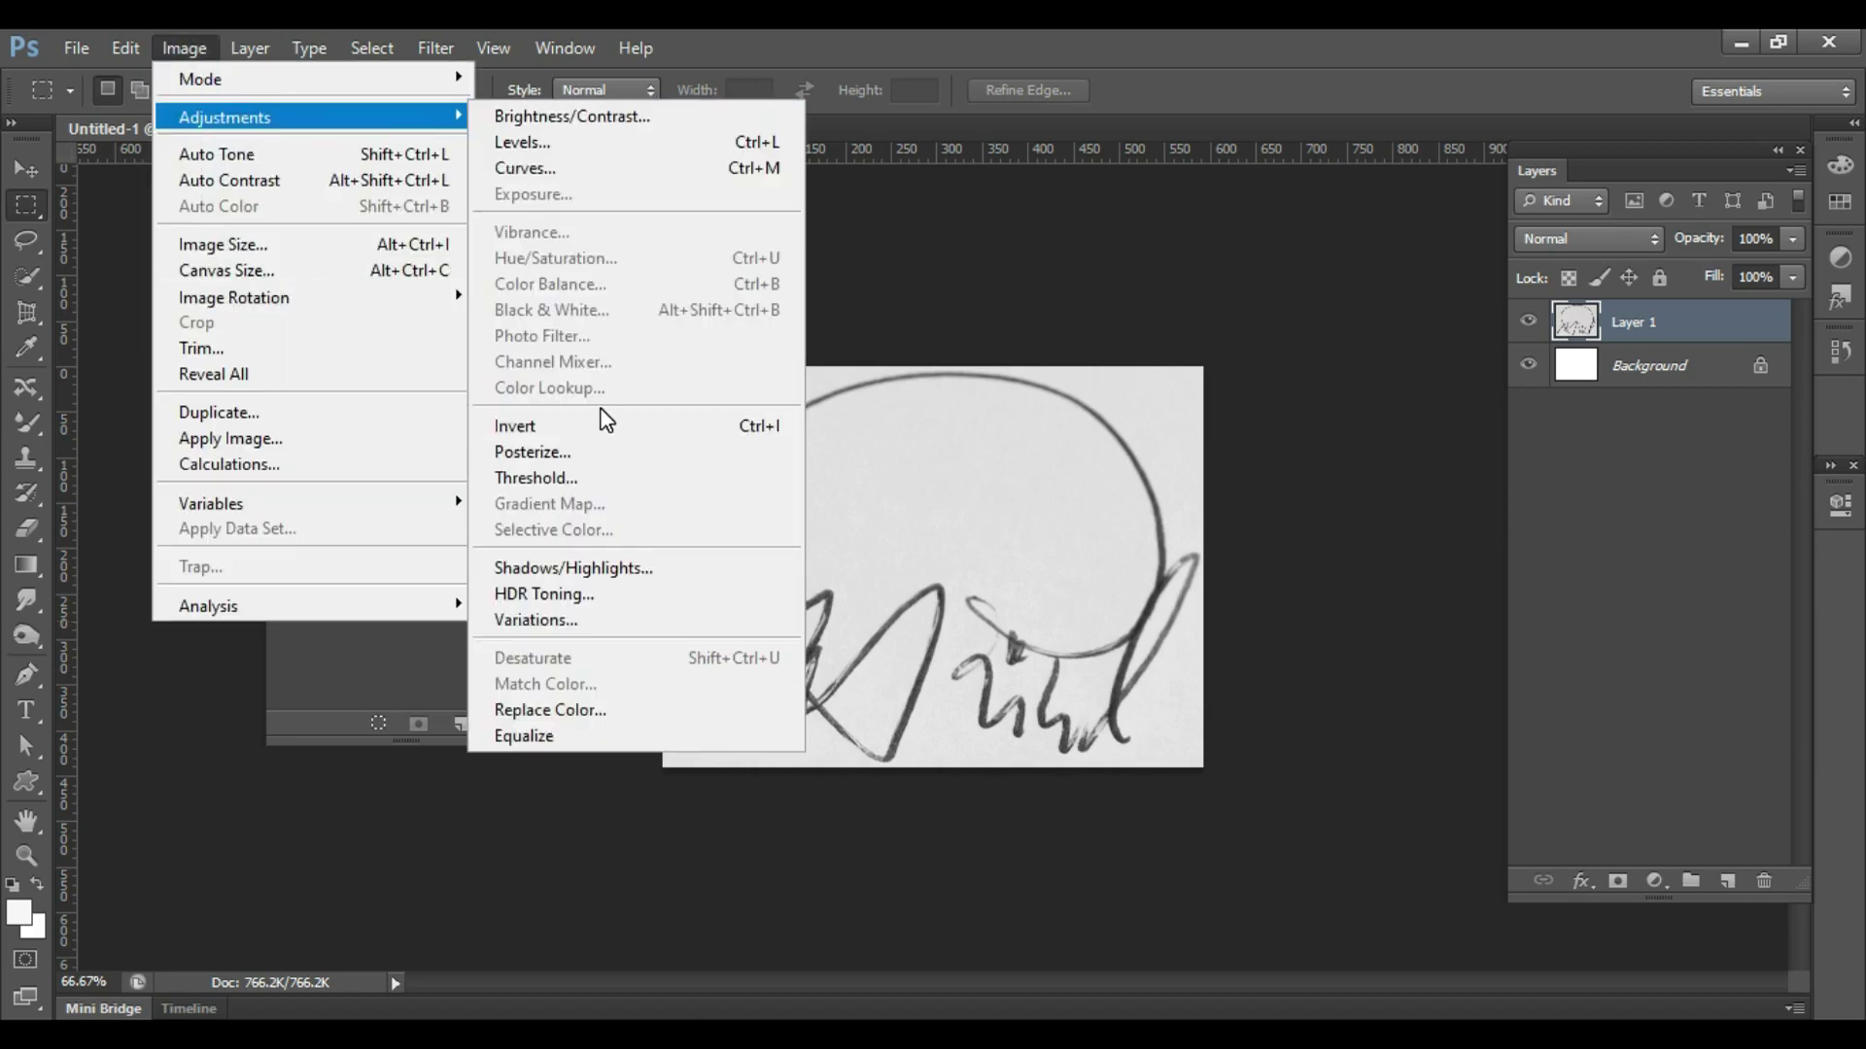
left_click(576, 173)
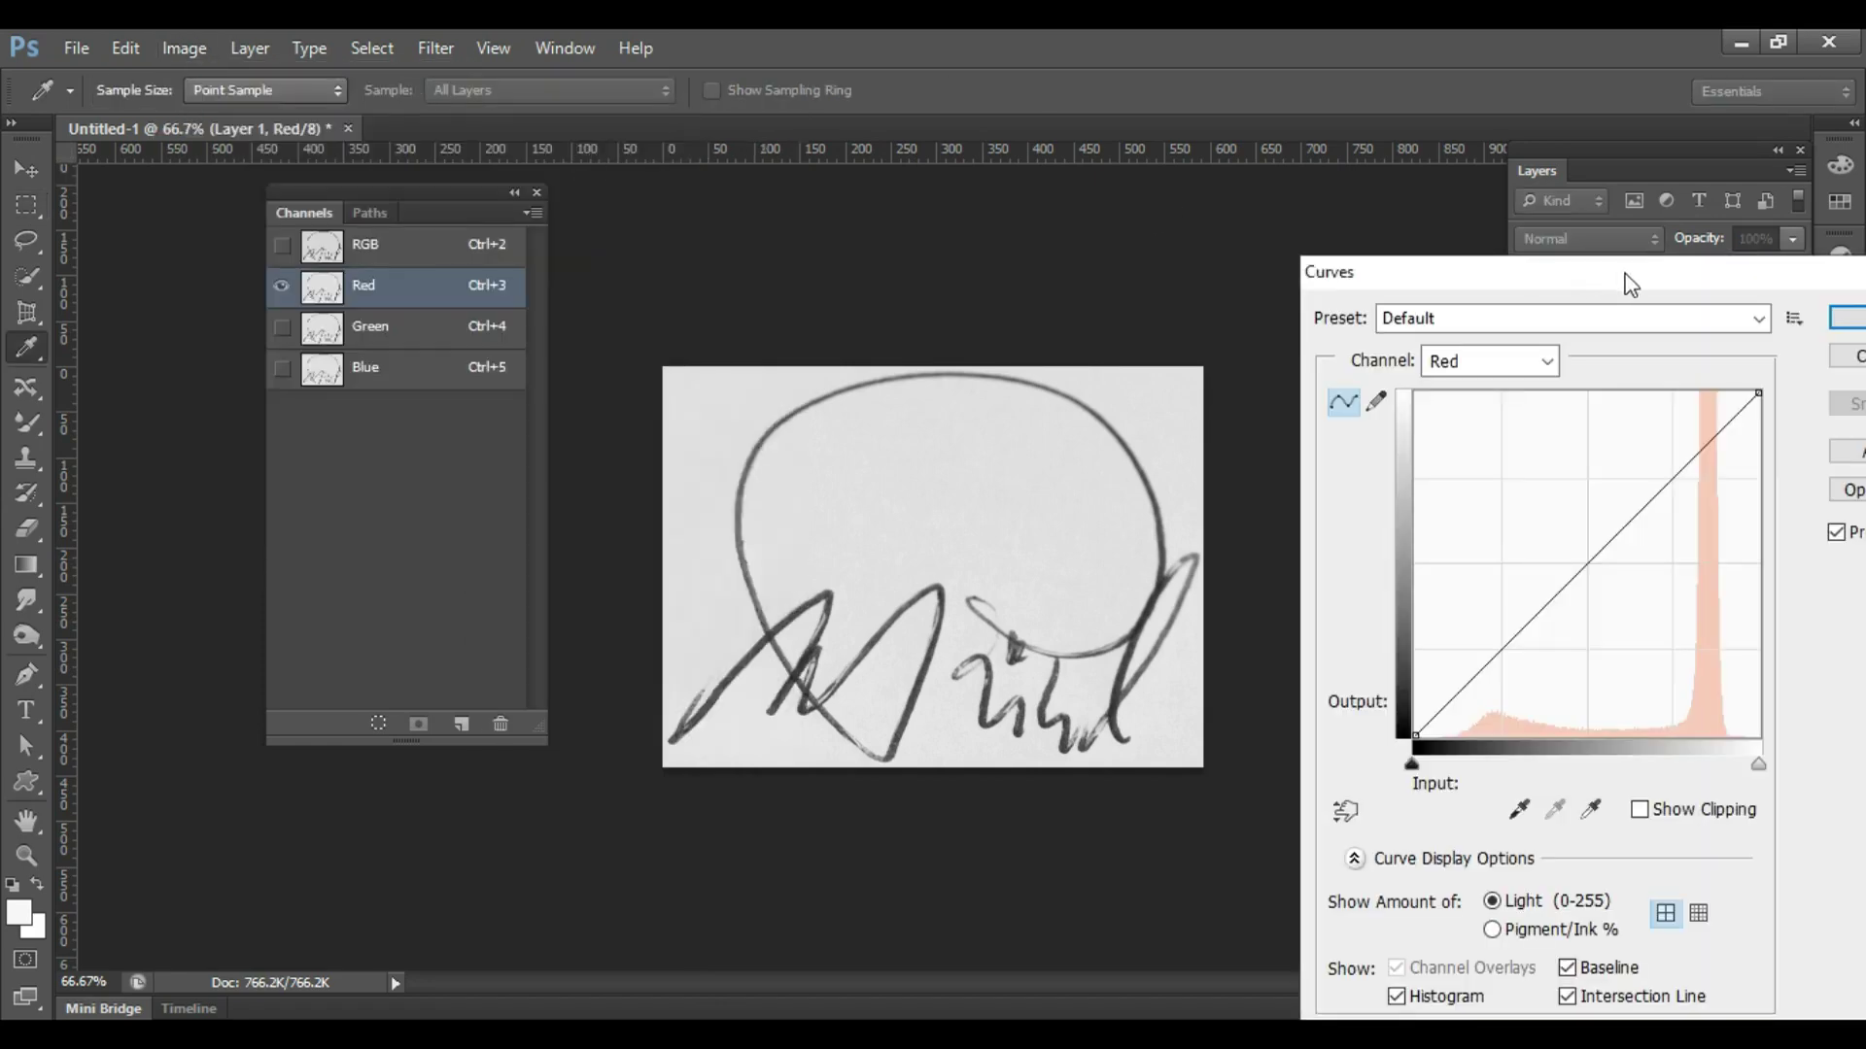
left_click_drag(1630, 284, 1568, 275)
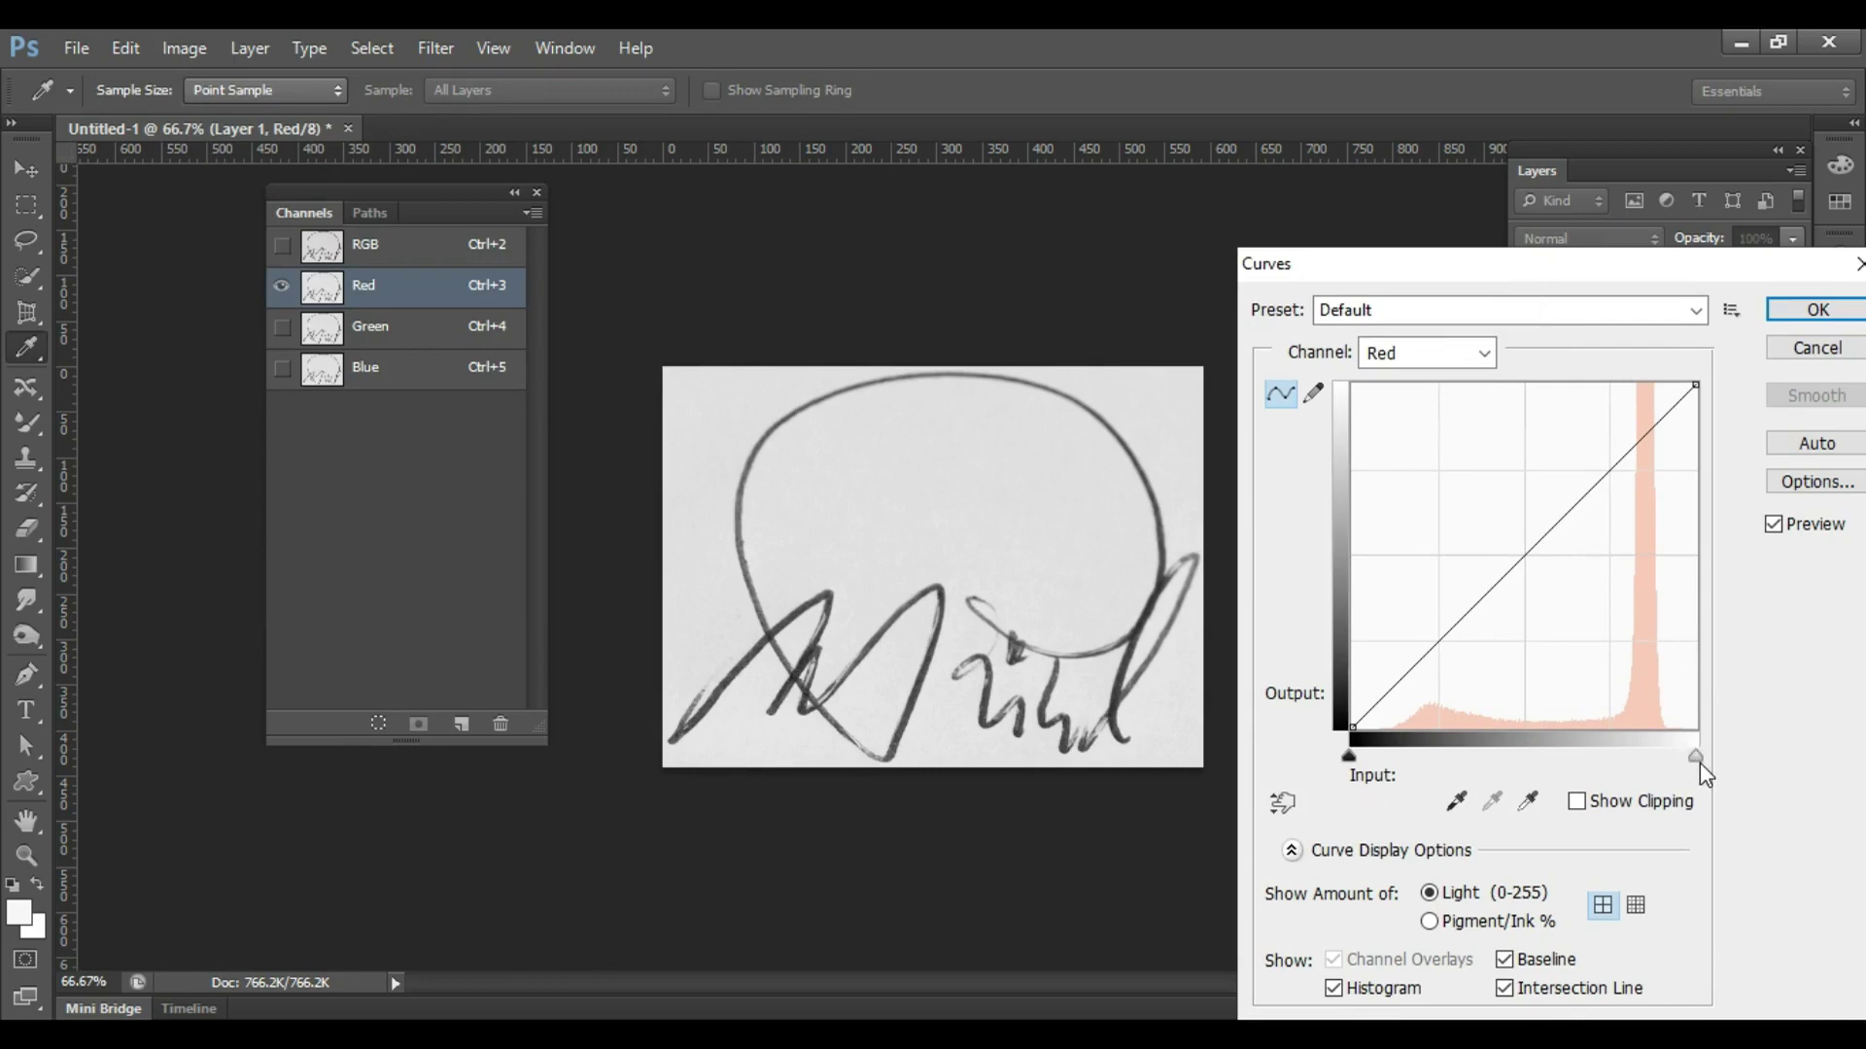
key("alt")
left_click_drag(1695, 758, 1613, 742)
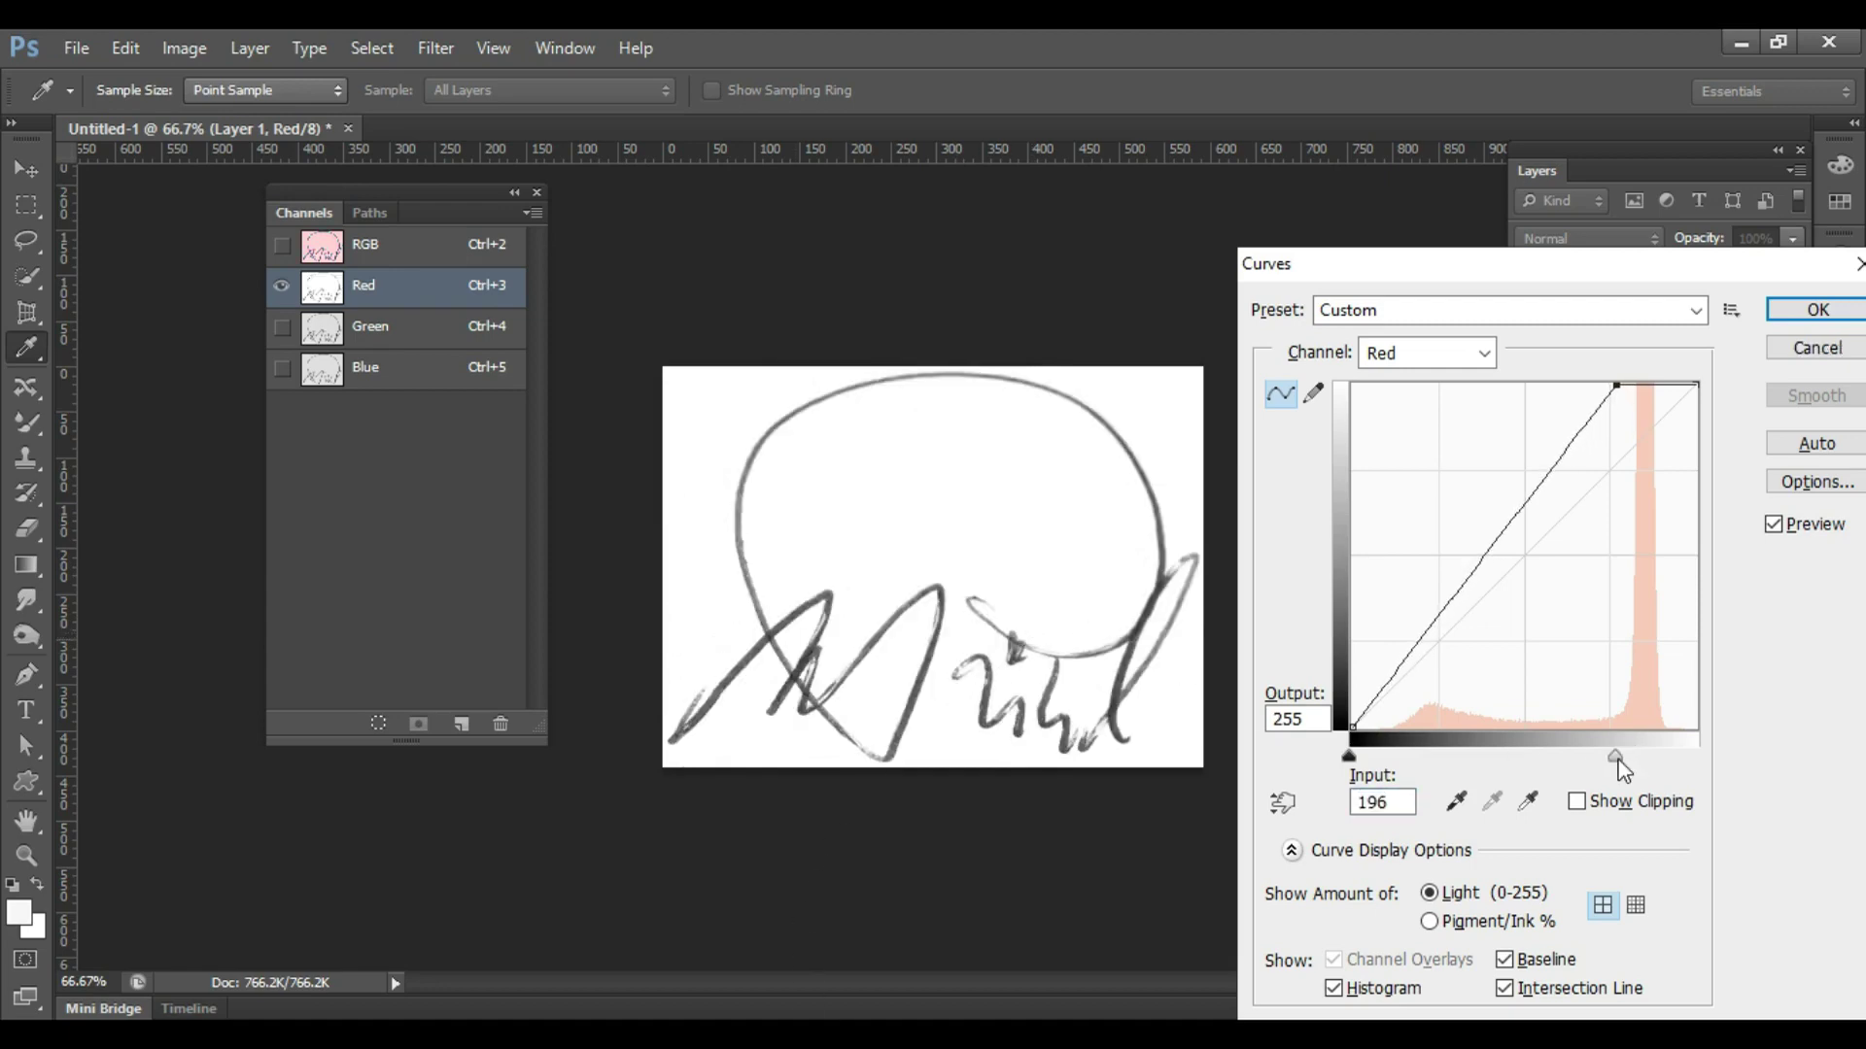
left_click(1616, 757)
key("alt")
mouse_move(1619, 761)
left_mouse_down()
mouse_move(1648, 763)
mouse_move(1621, 765)
left_mouse_up()
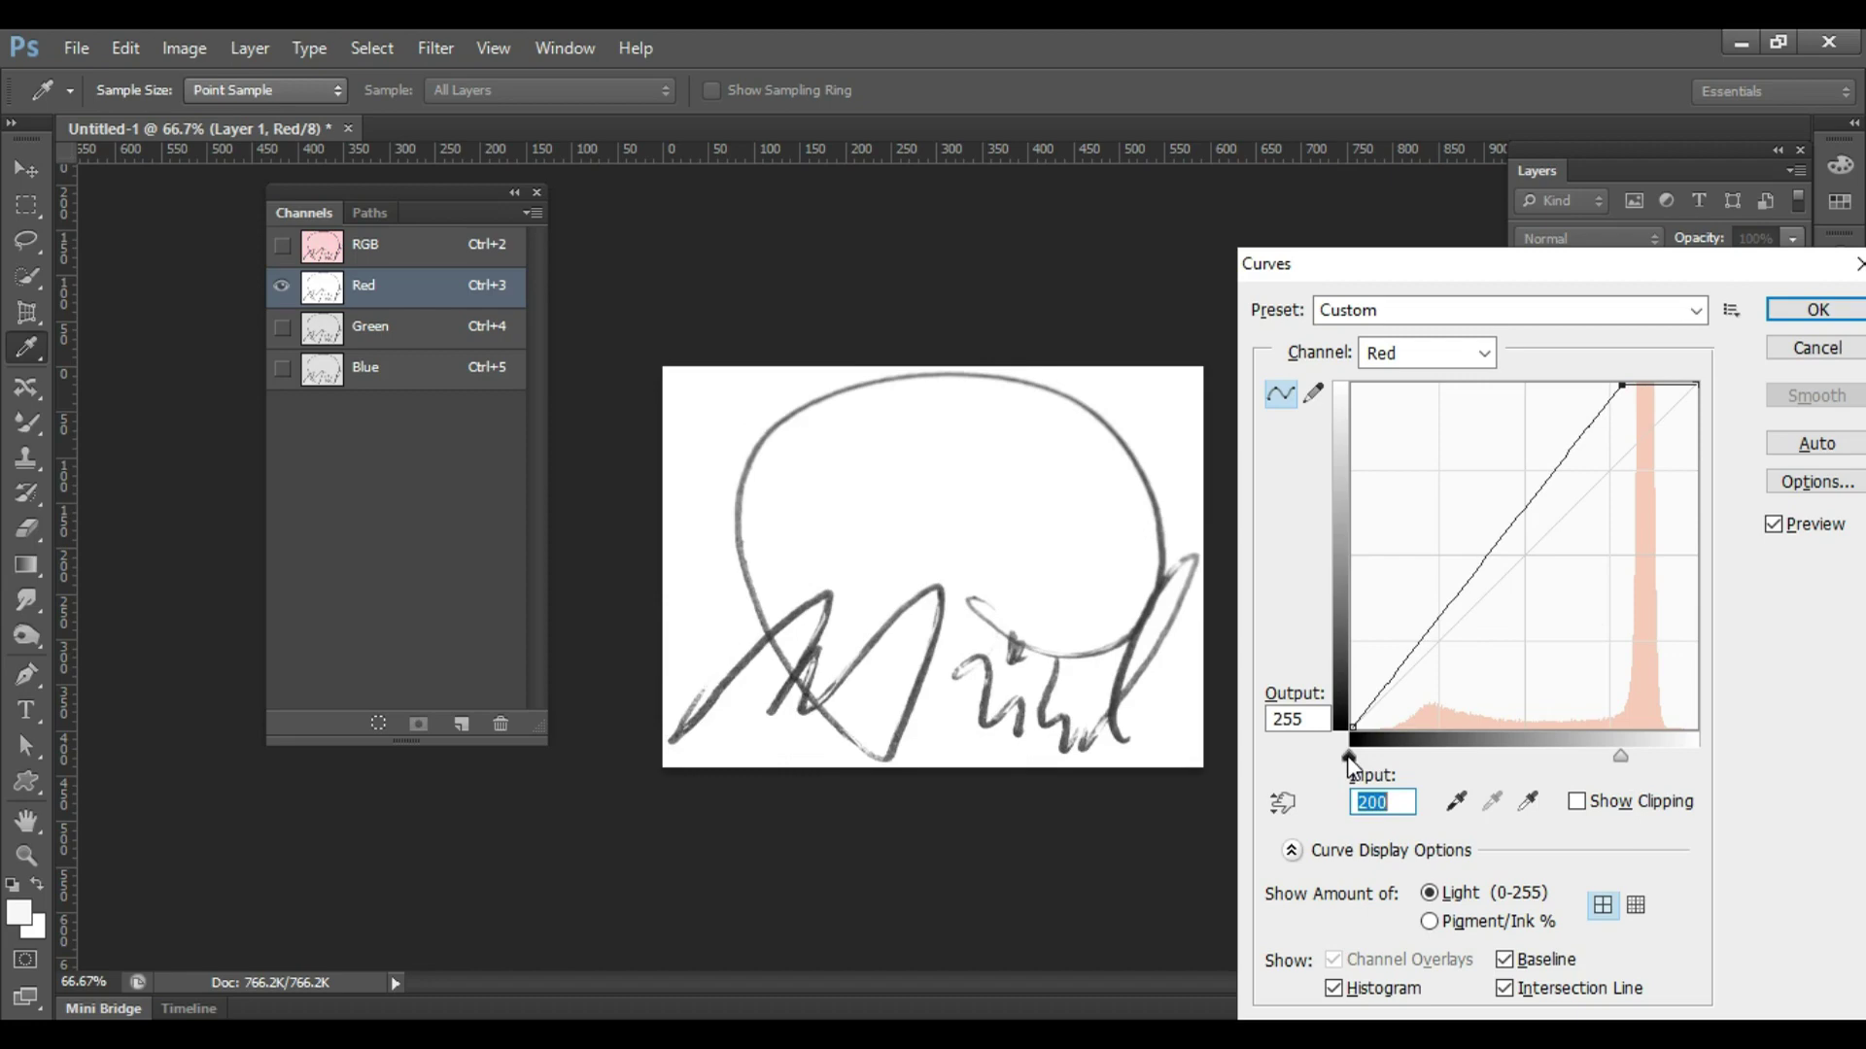
- Raise the black input to 161 so the strokes turn solid black, and apply the curve
key("alt")
mouse_move(1350, 759)
left_mouse_down()
mouse_move(1550, 779)
mouse_move(1567, 758)
left_mouse_up()
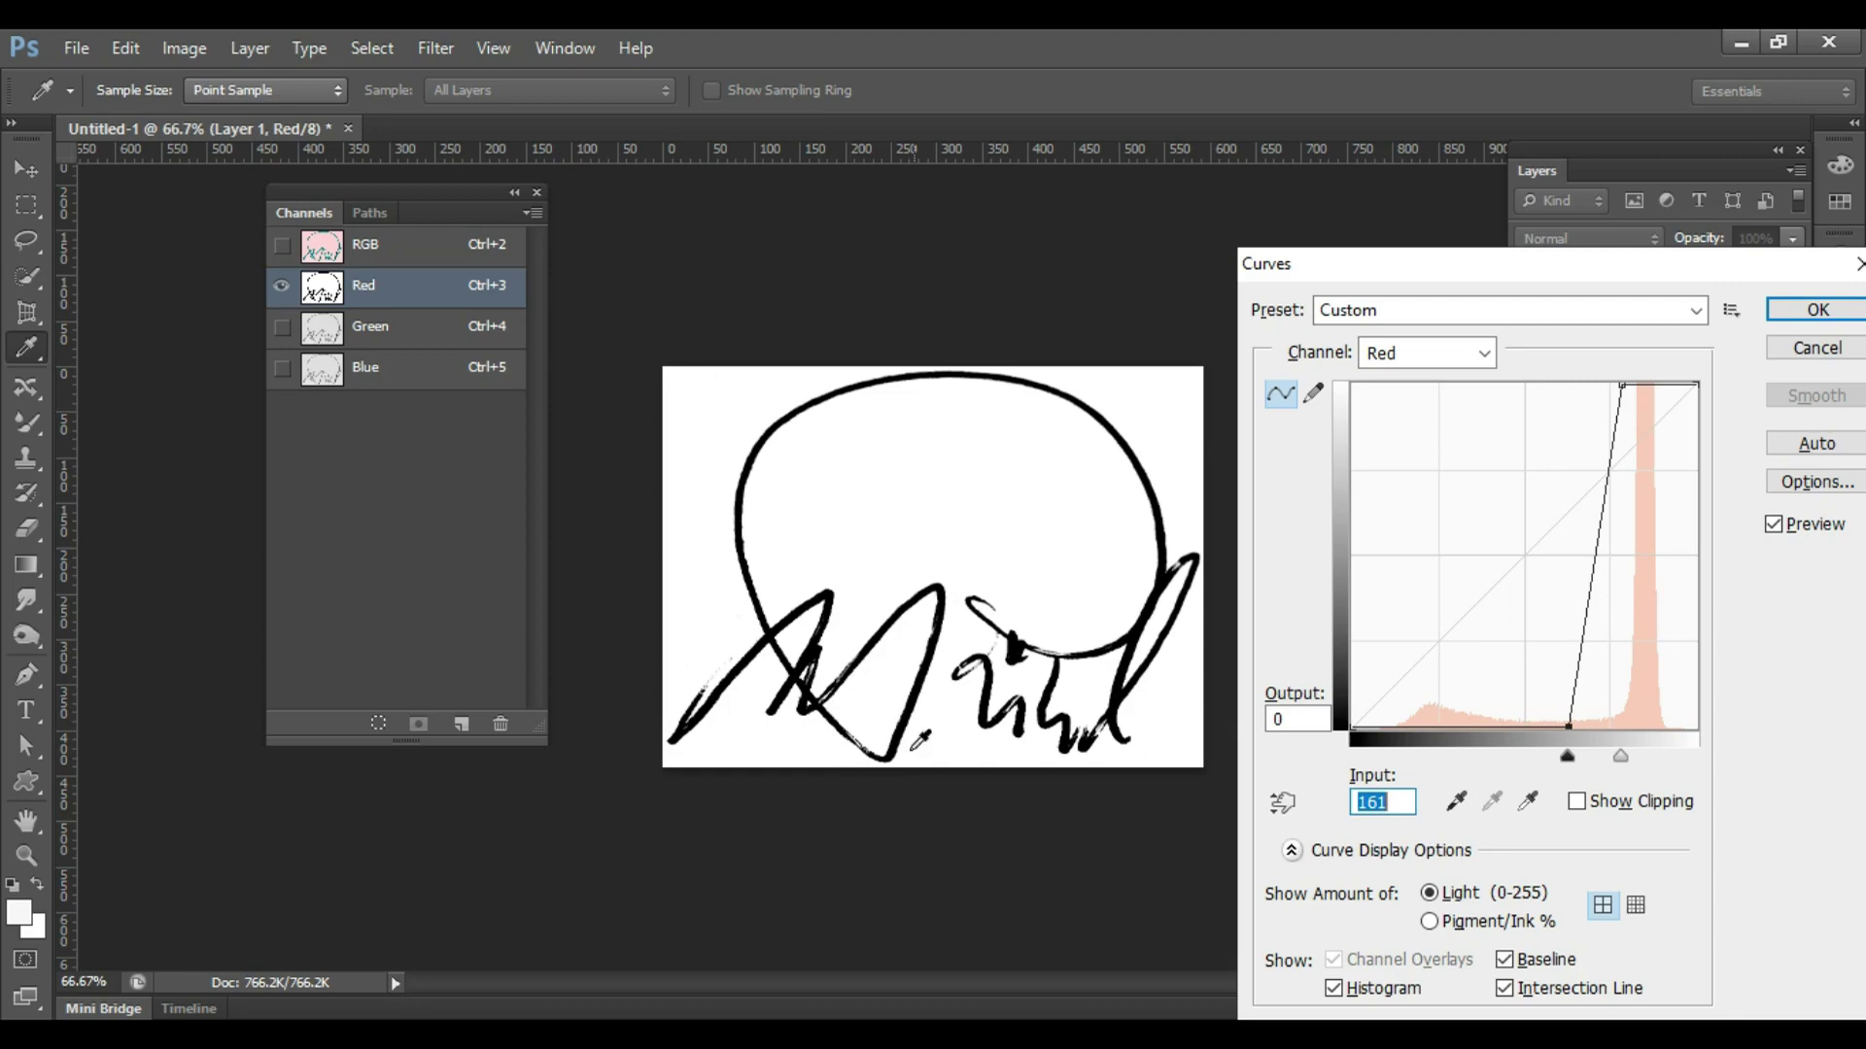
left_click(1788, 324)
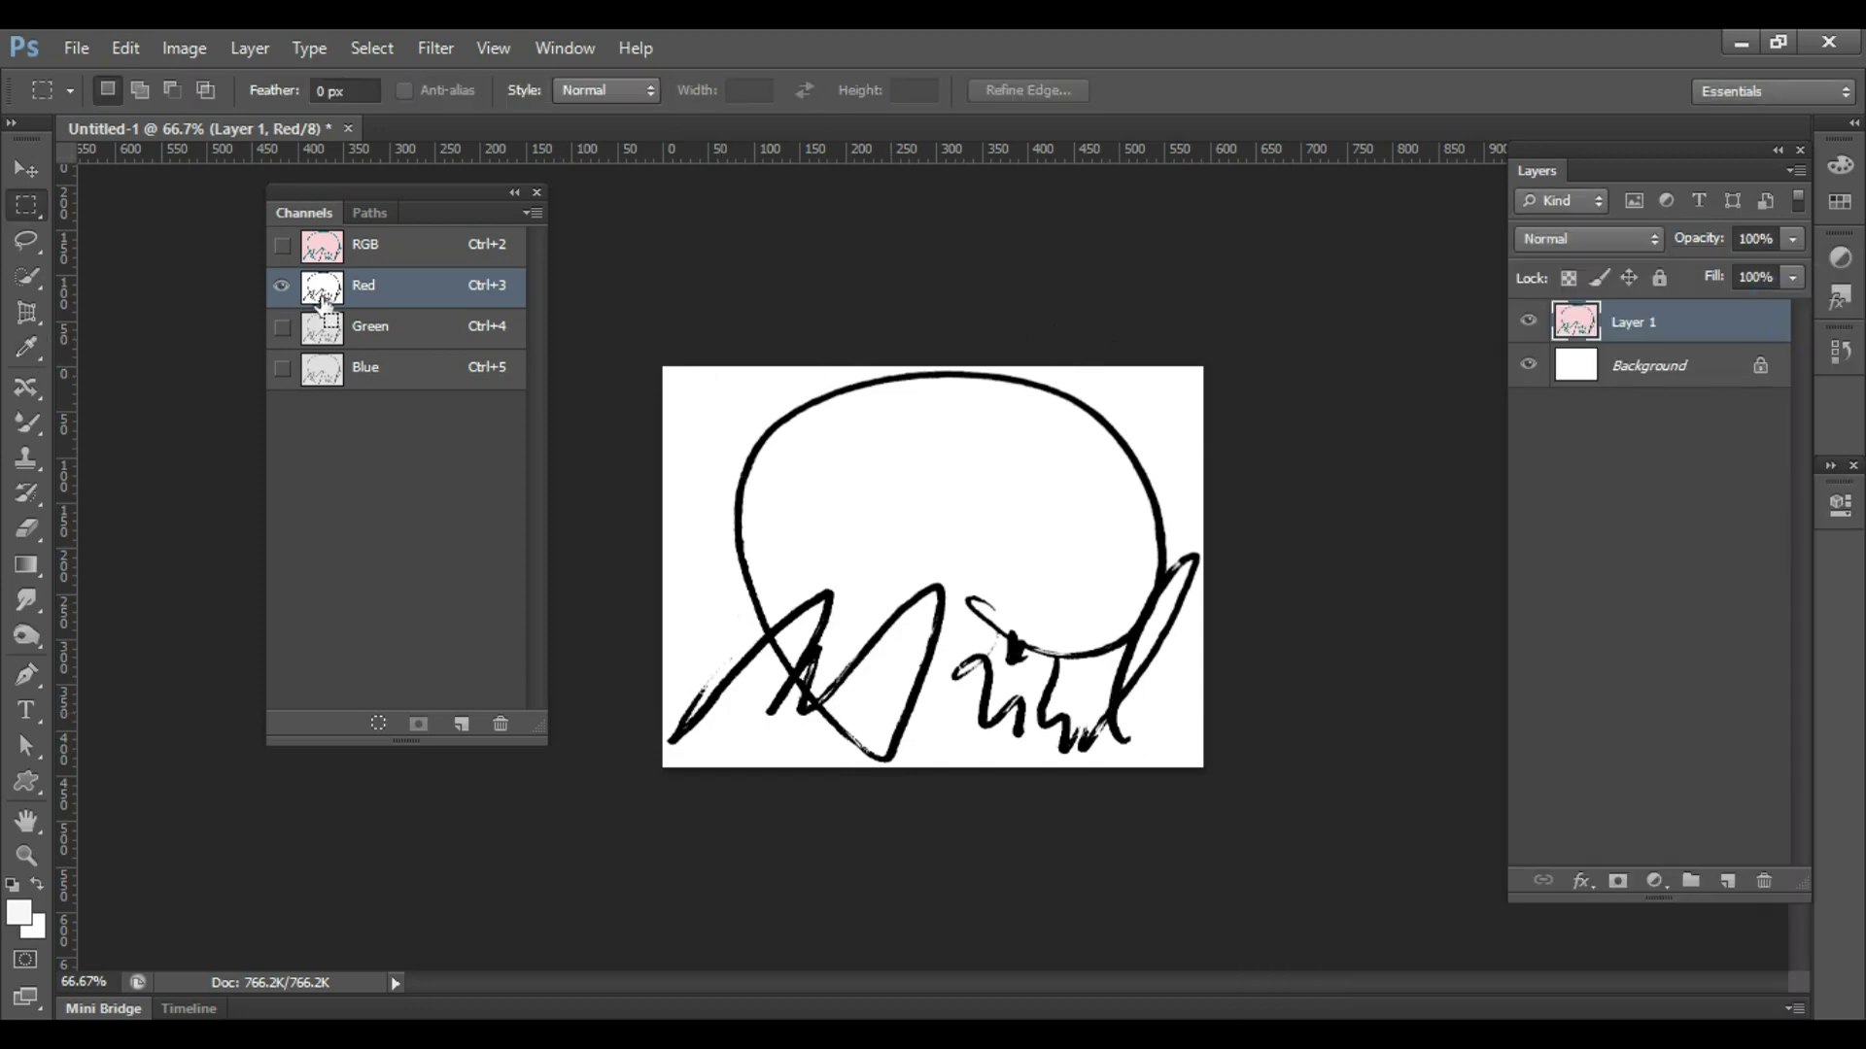
- Ctrl-click the Red channel thumbnail to load its tones as a selection, then close Channels
left_click(322, 302, "ctrl")
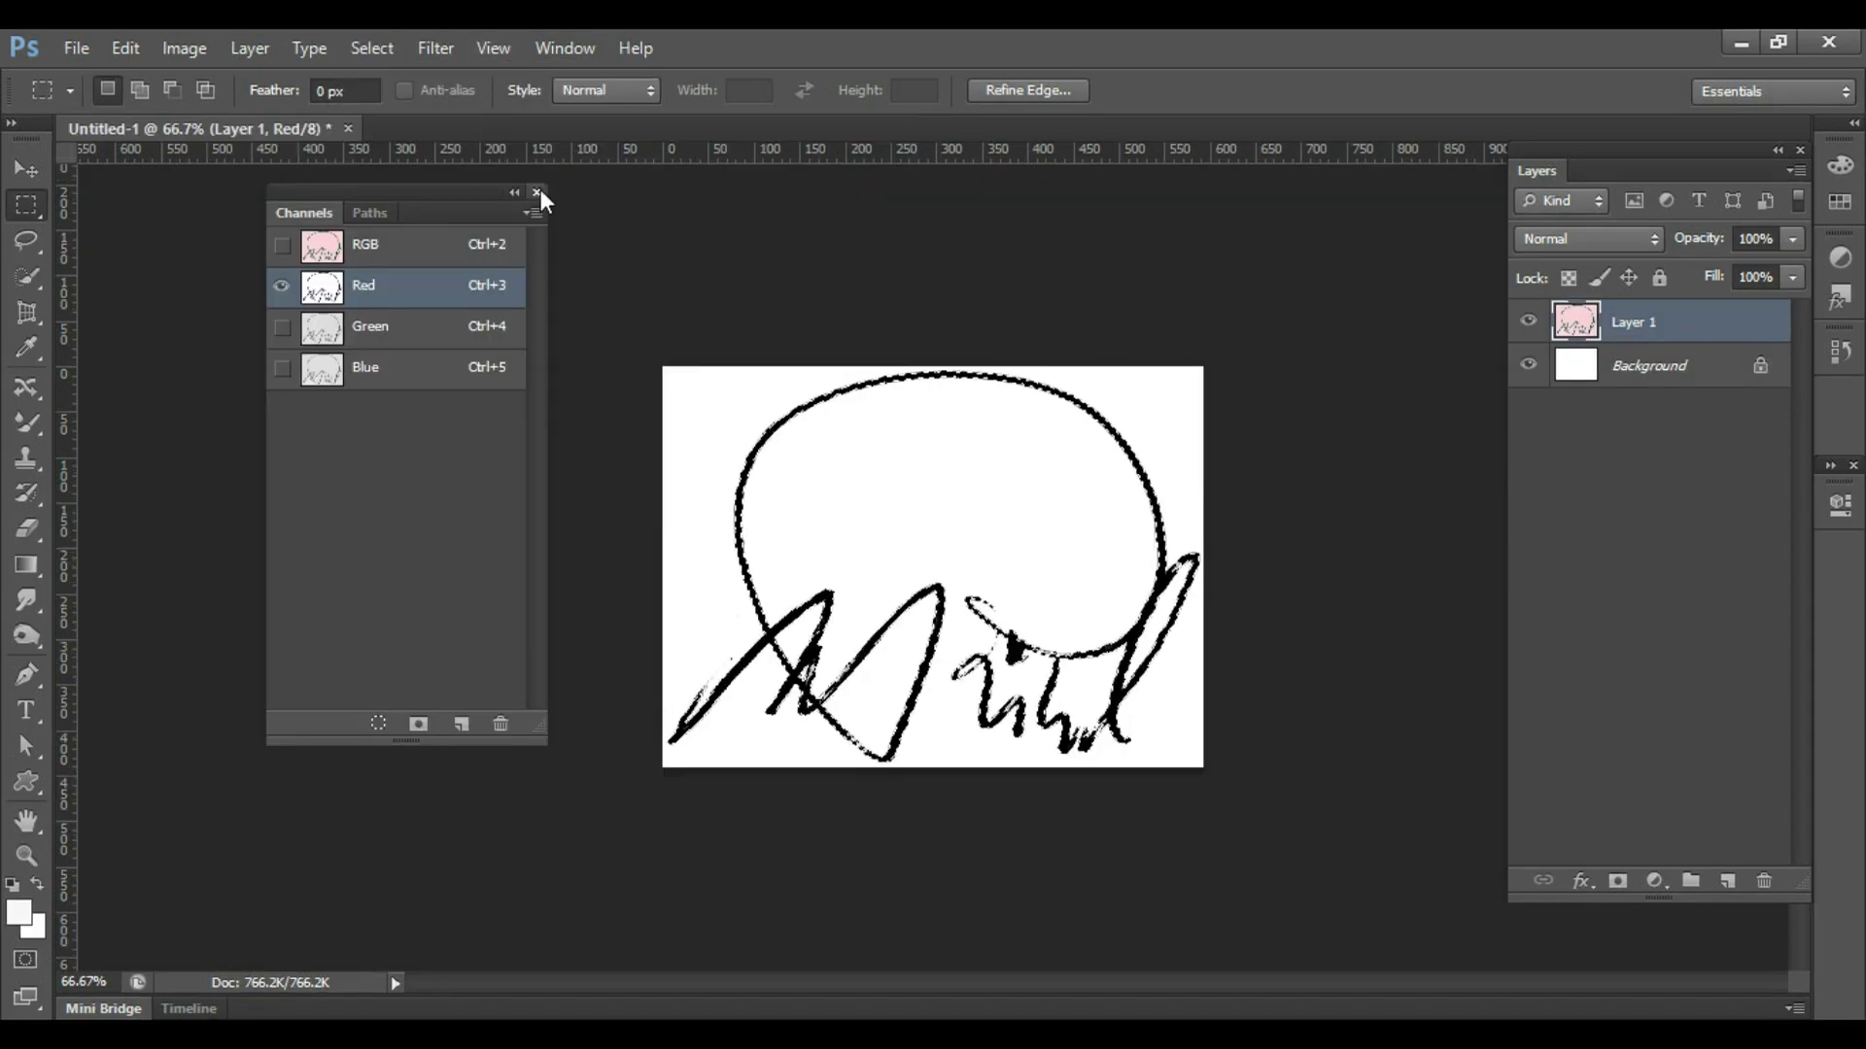
left_click(537, 192)
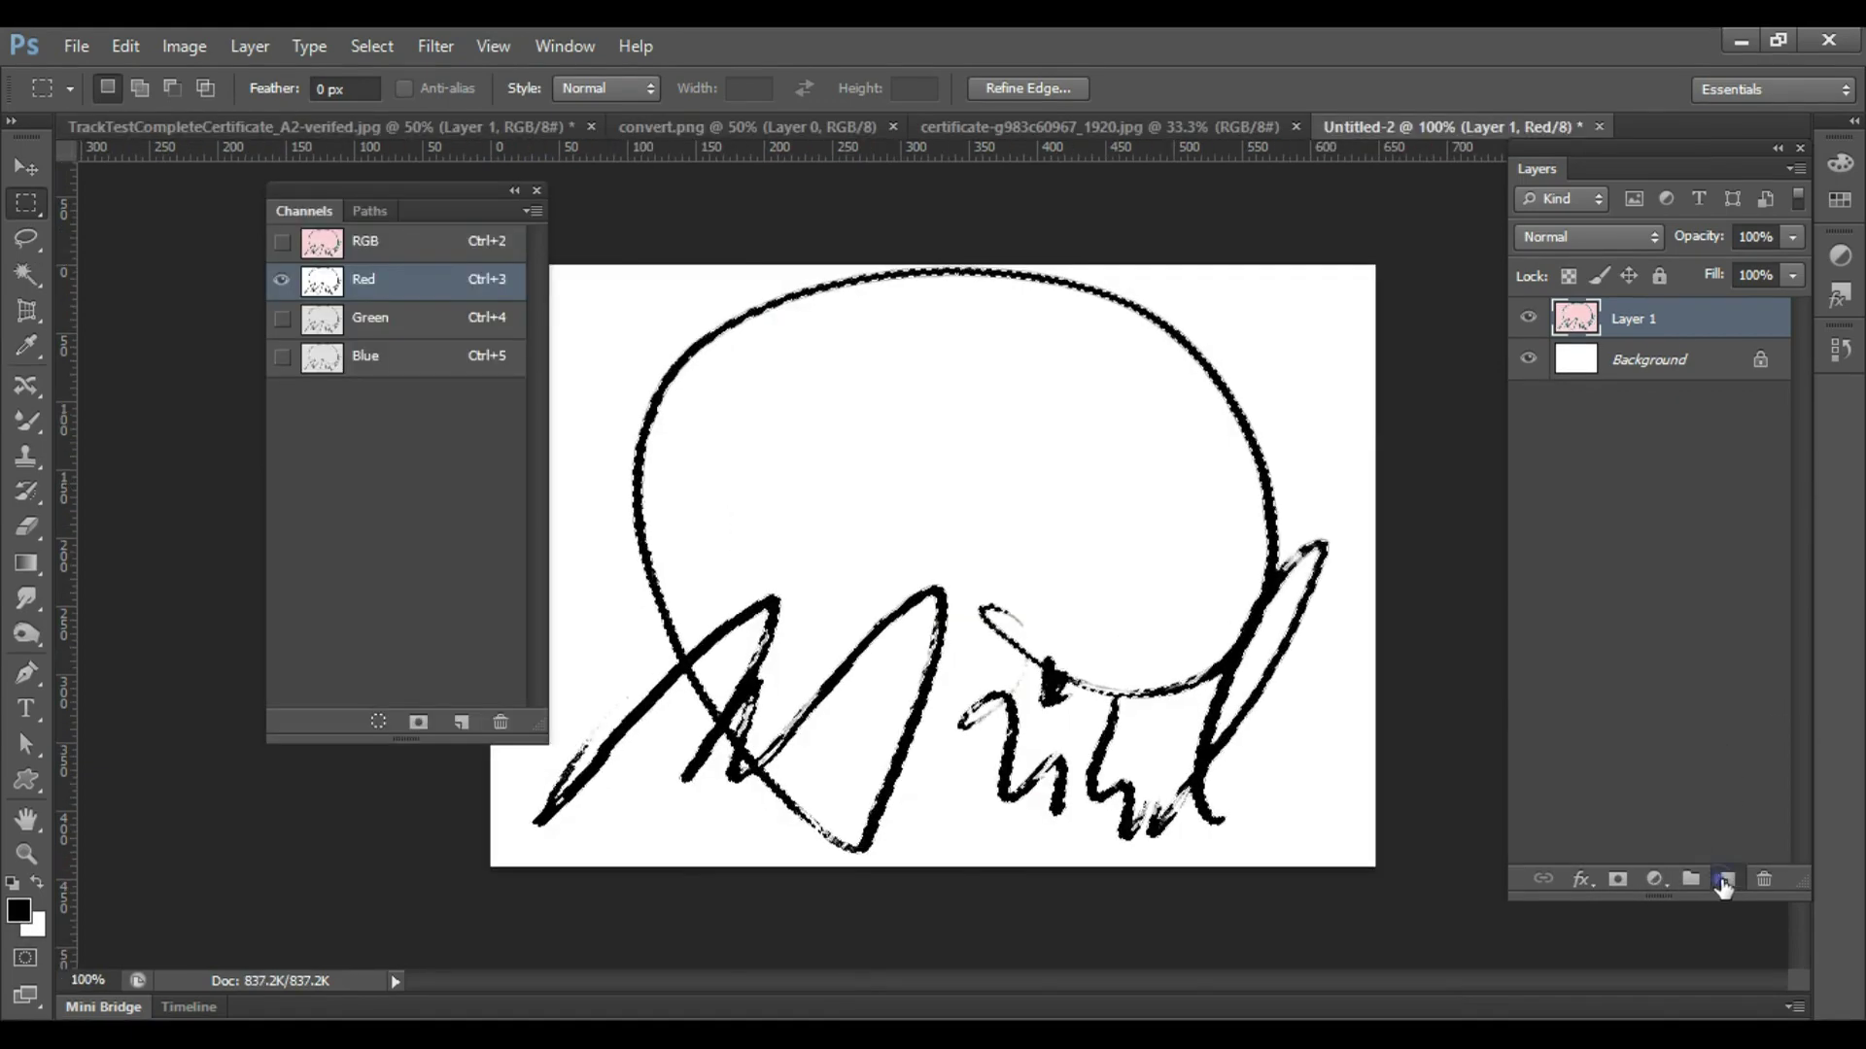
- Add a new layer and a red Solid Color fill layer, hiding Layer 1 and the background
left_click(1724, 881)
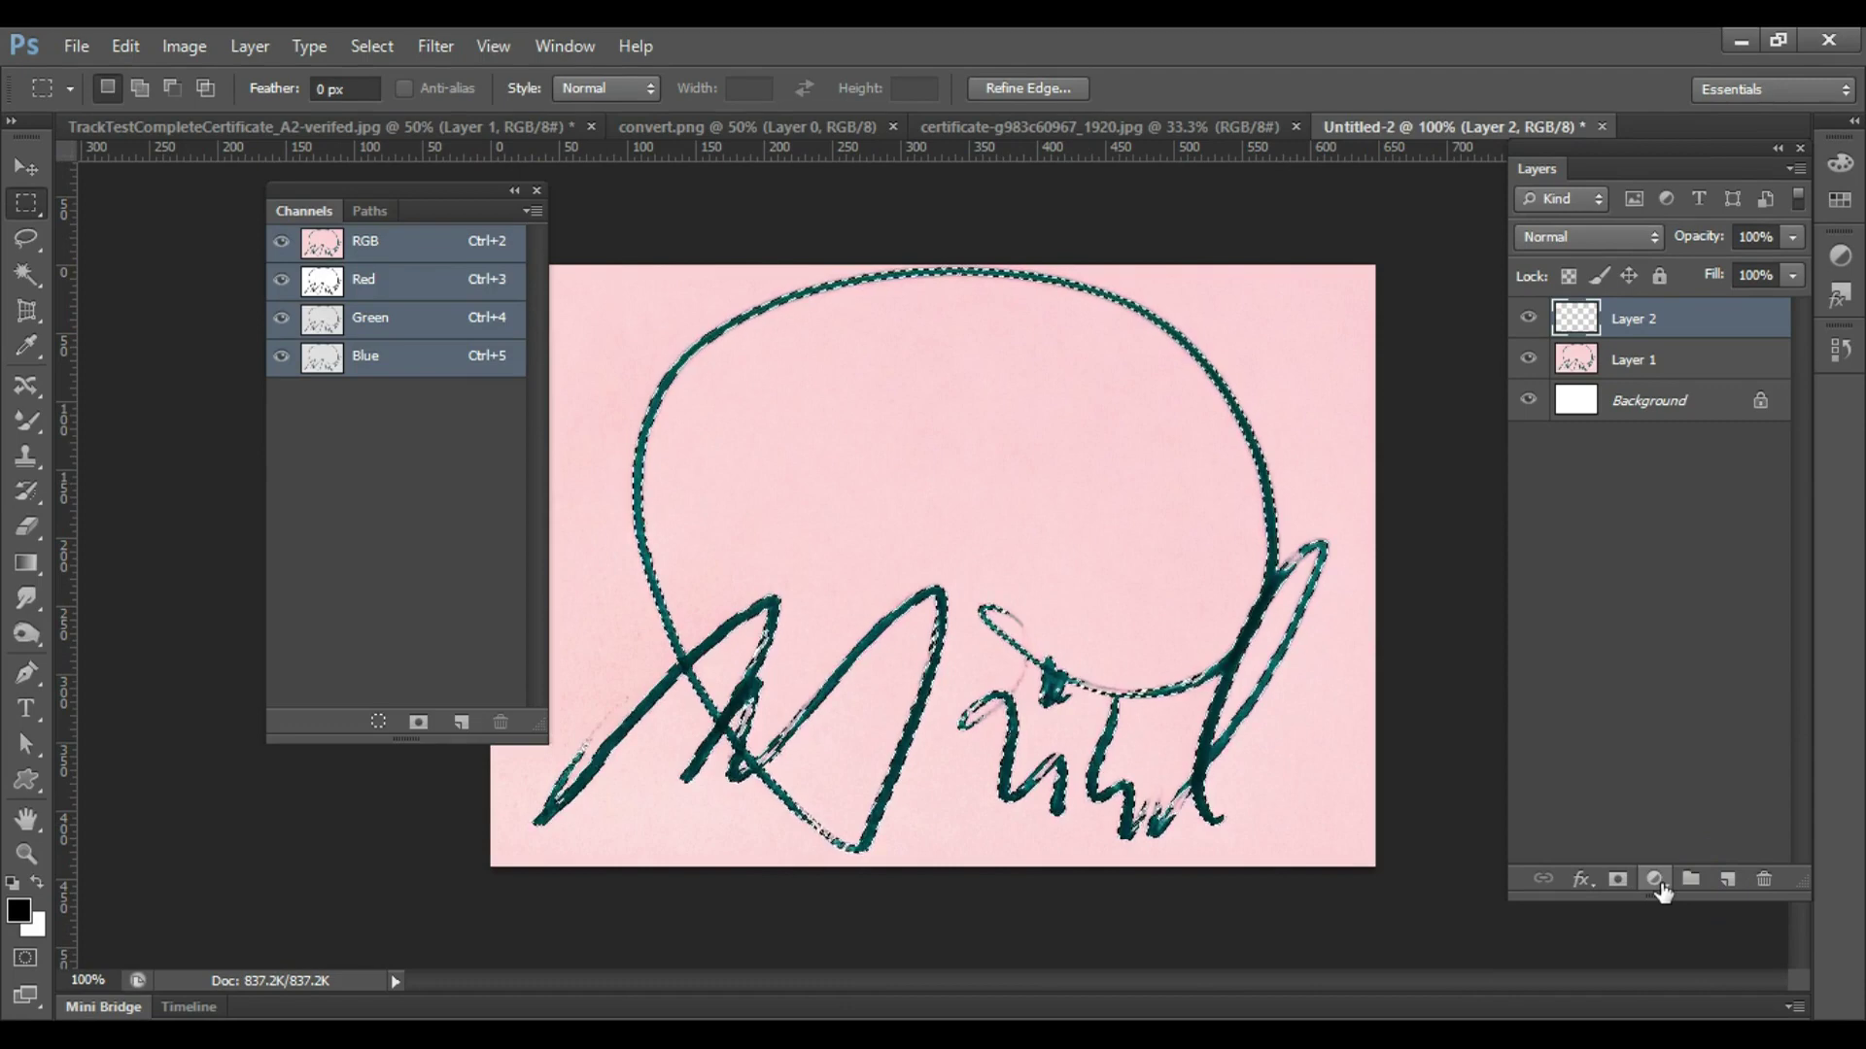
left_click(1656, 884)
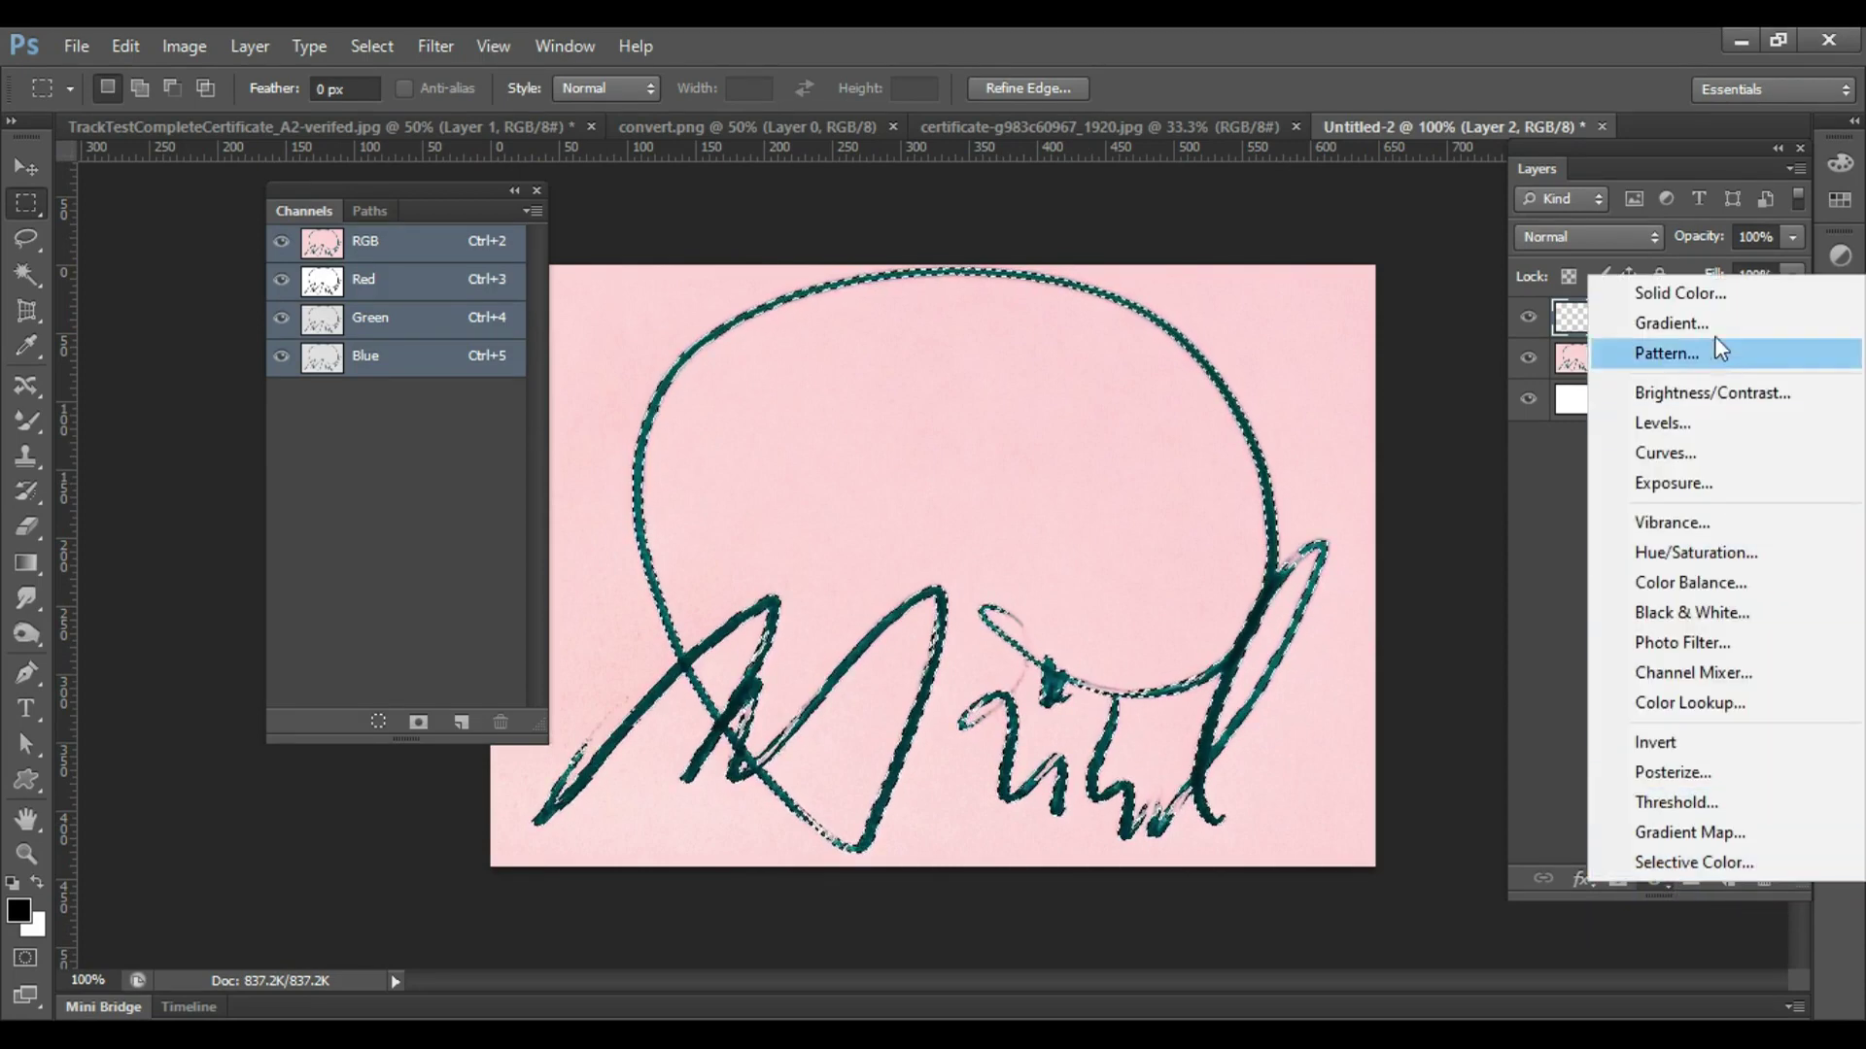
left_click(1705, 294)
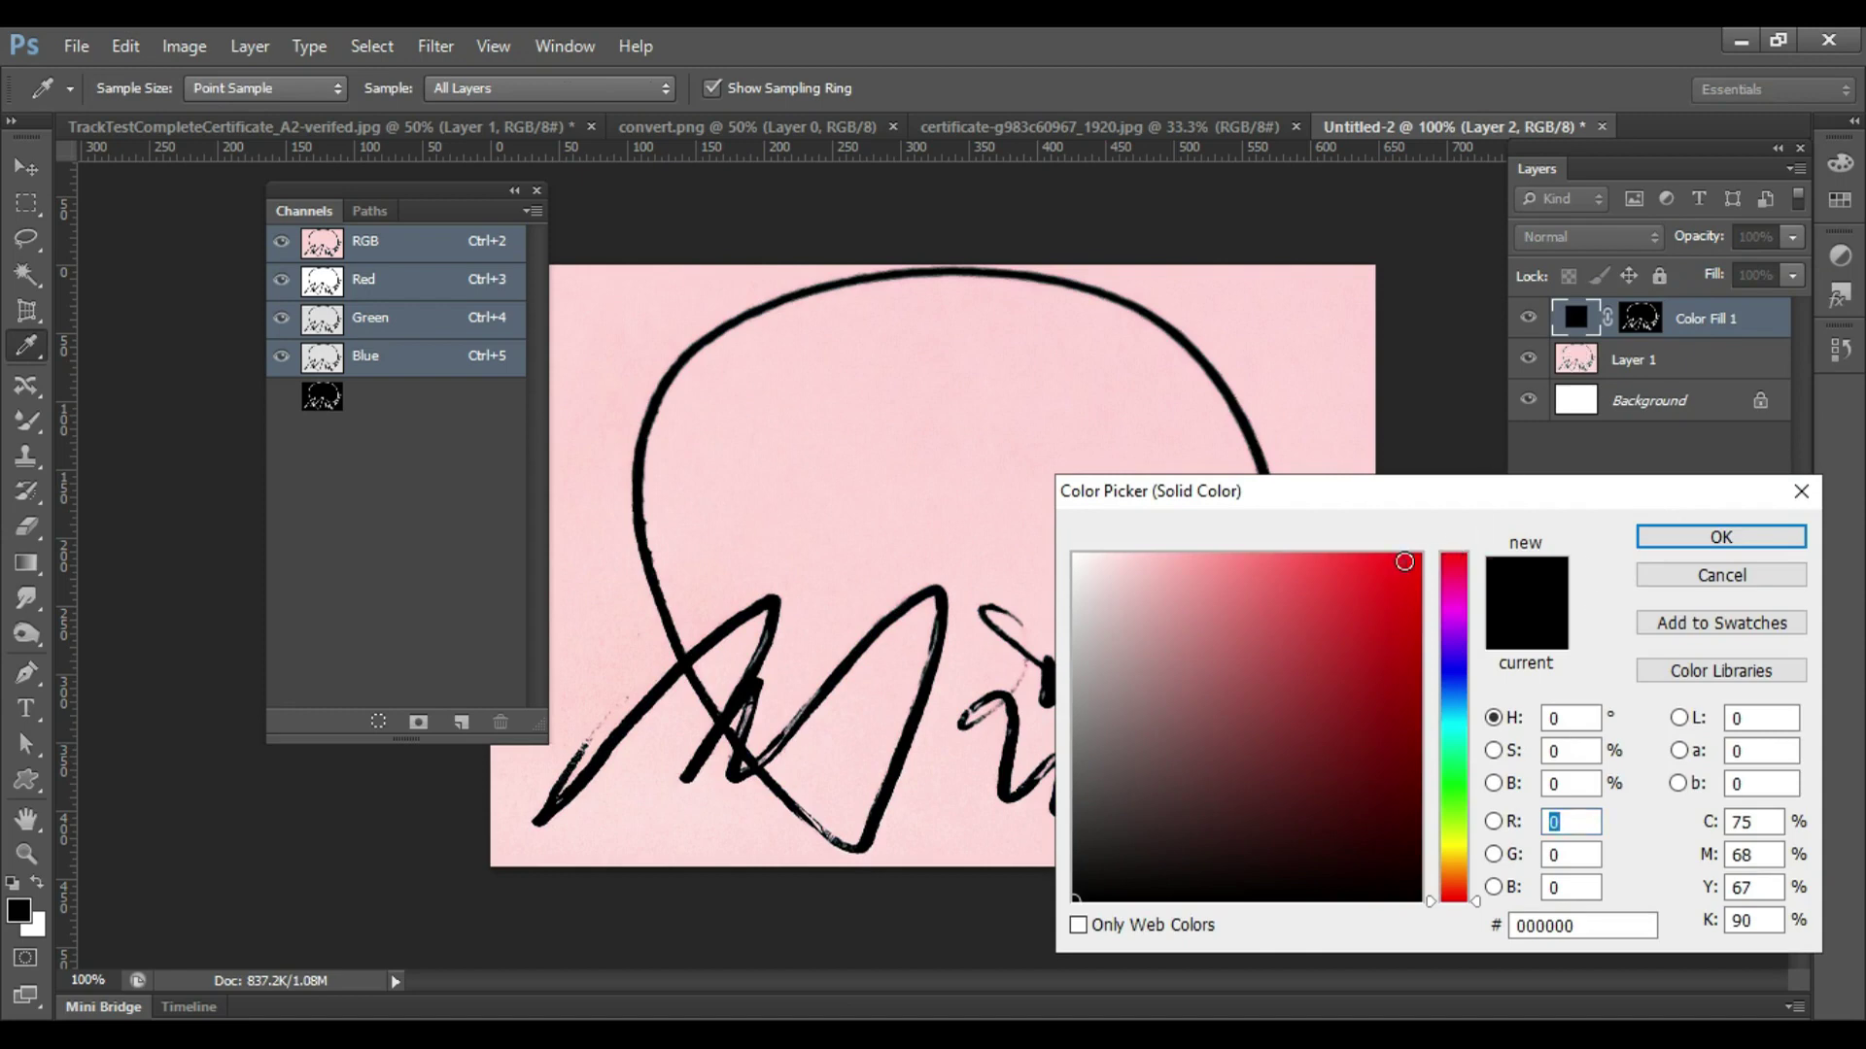
left_click(1404, 562)
left_click(1663, 540)
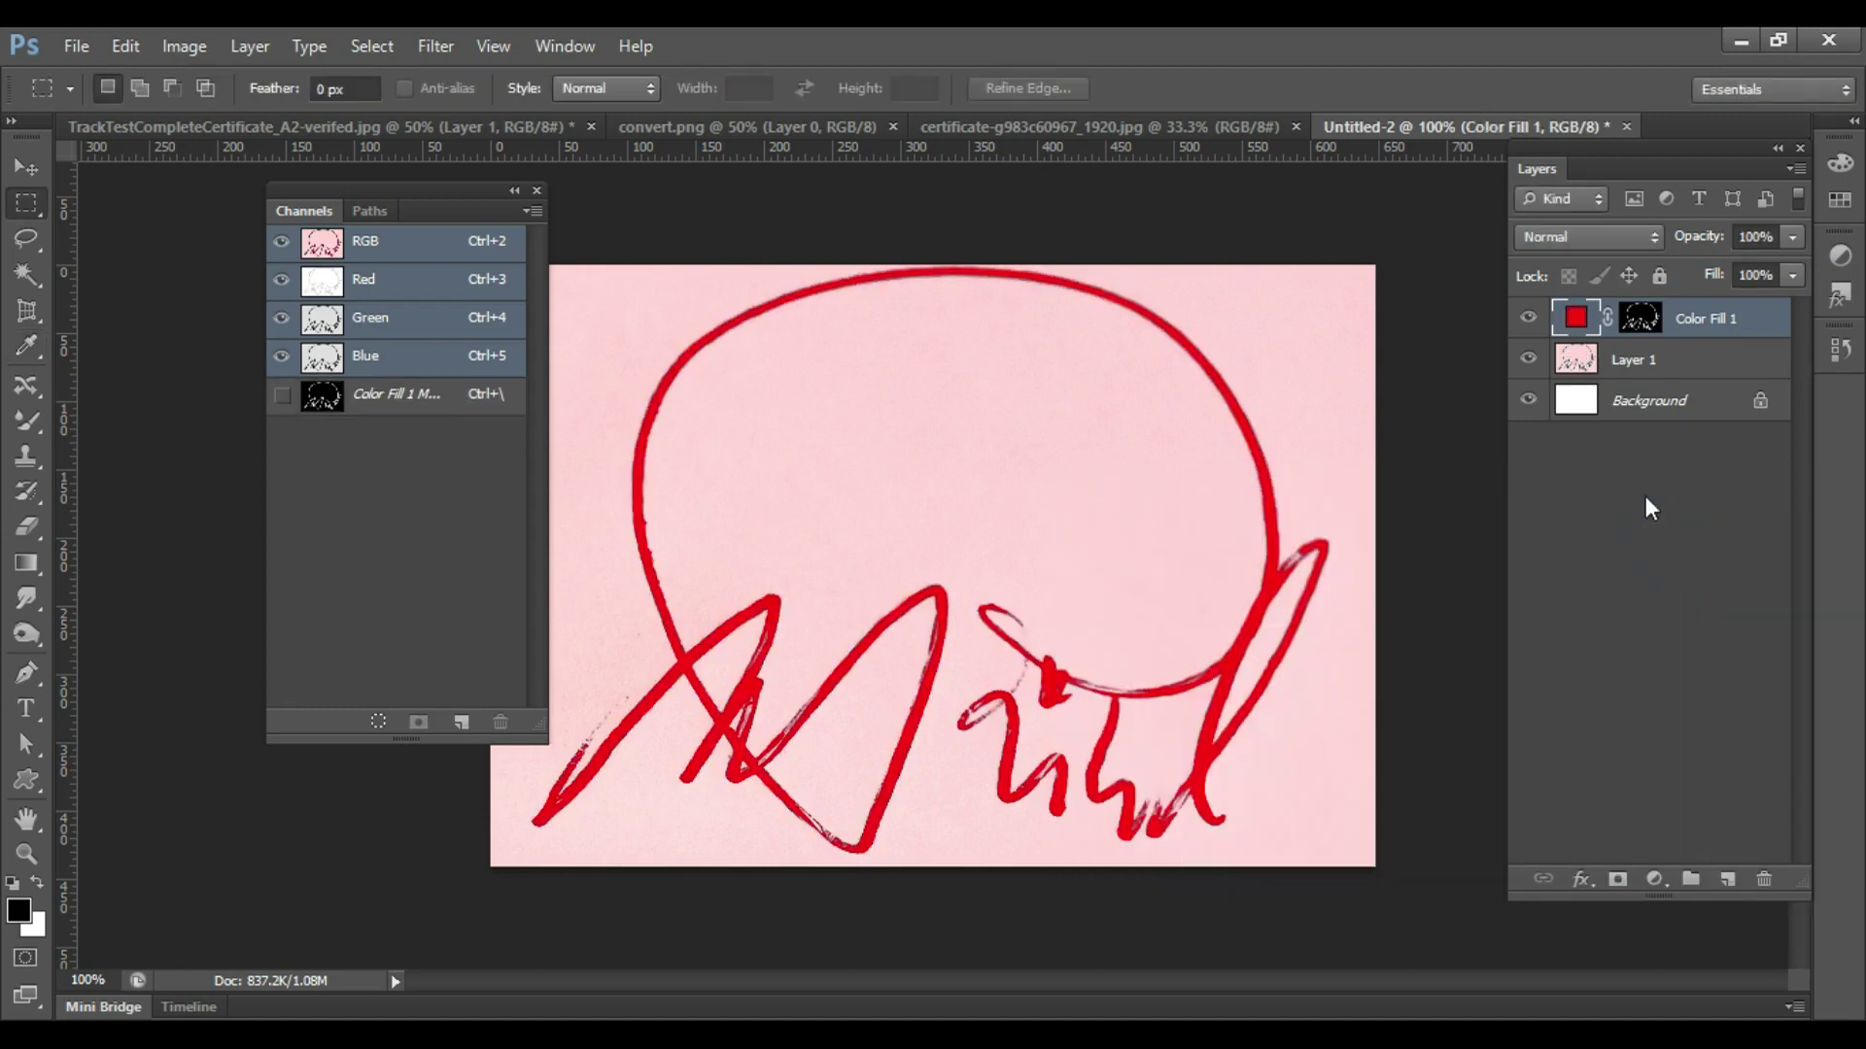
left_click(1535, 364)
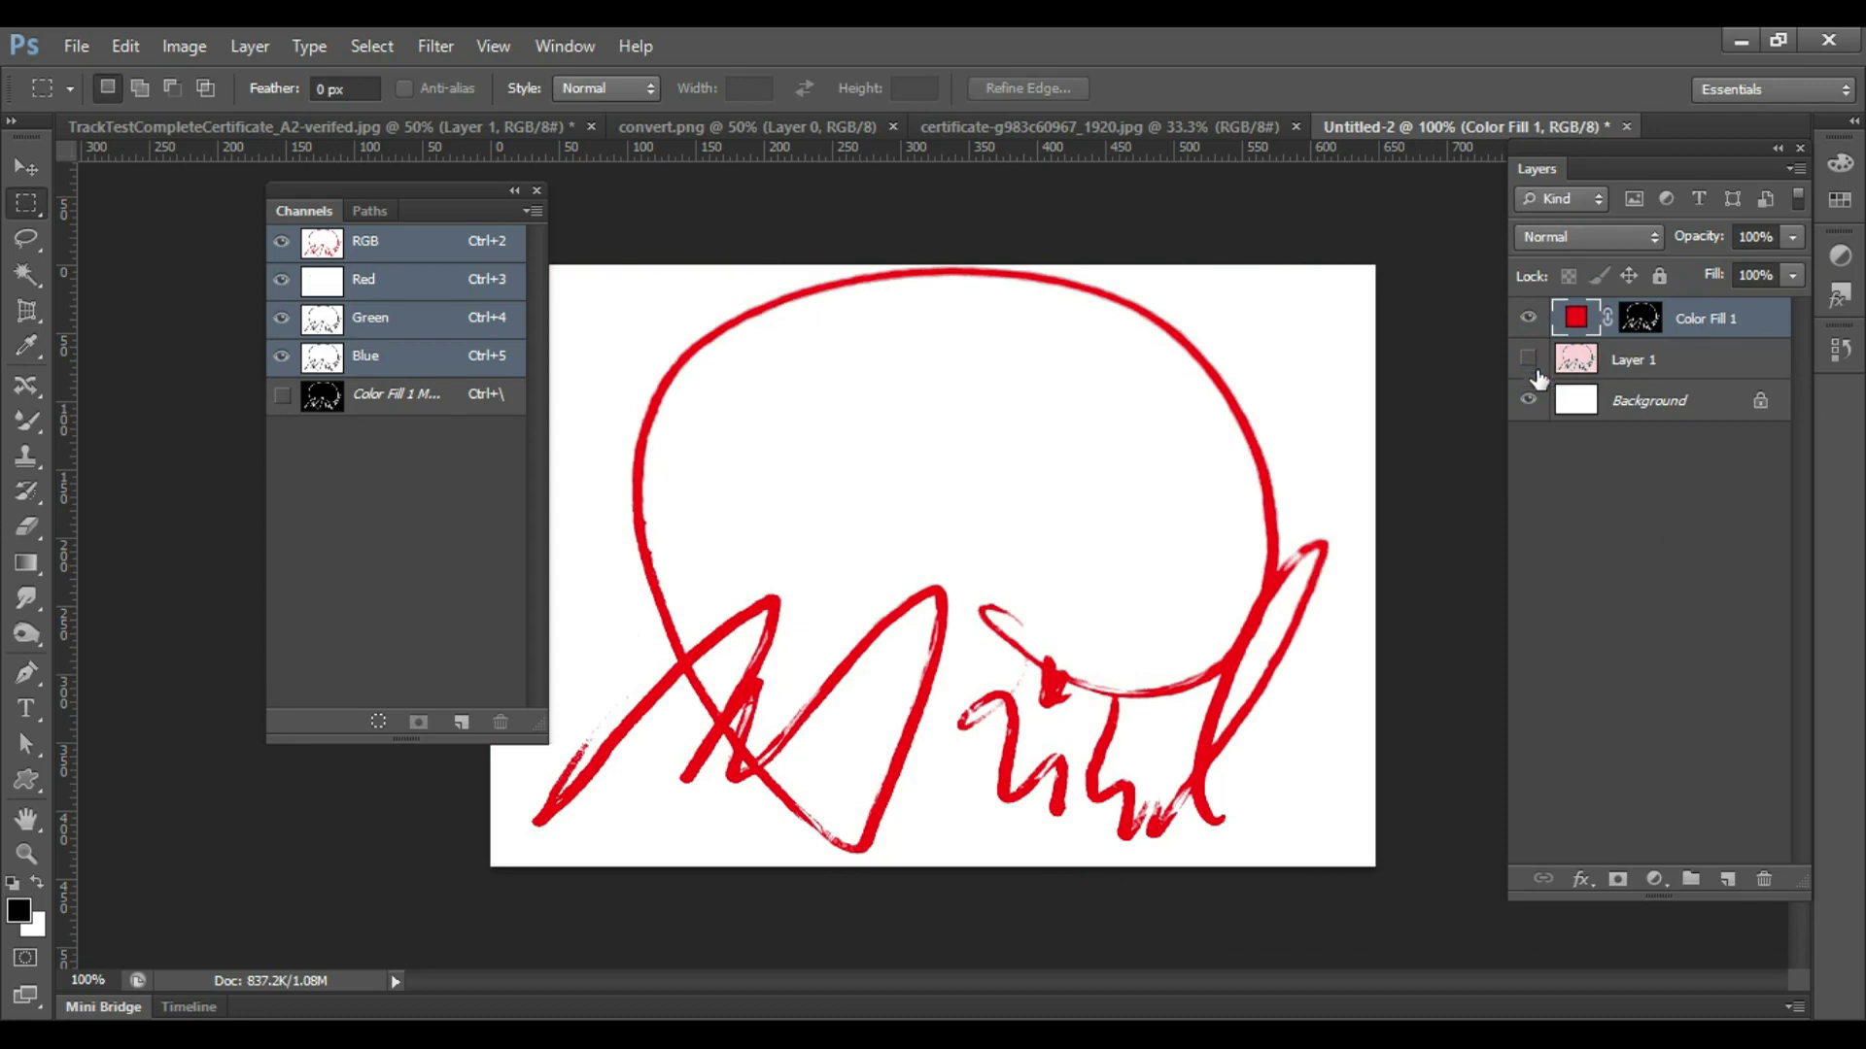
left_click(1528, 399)
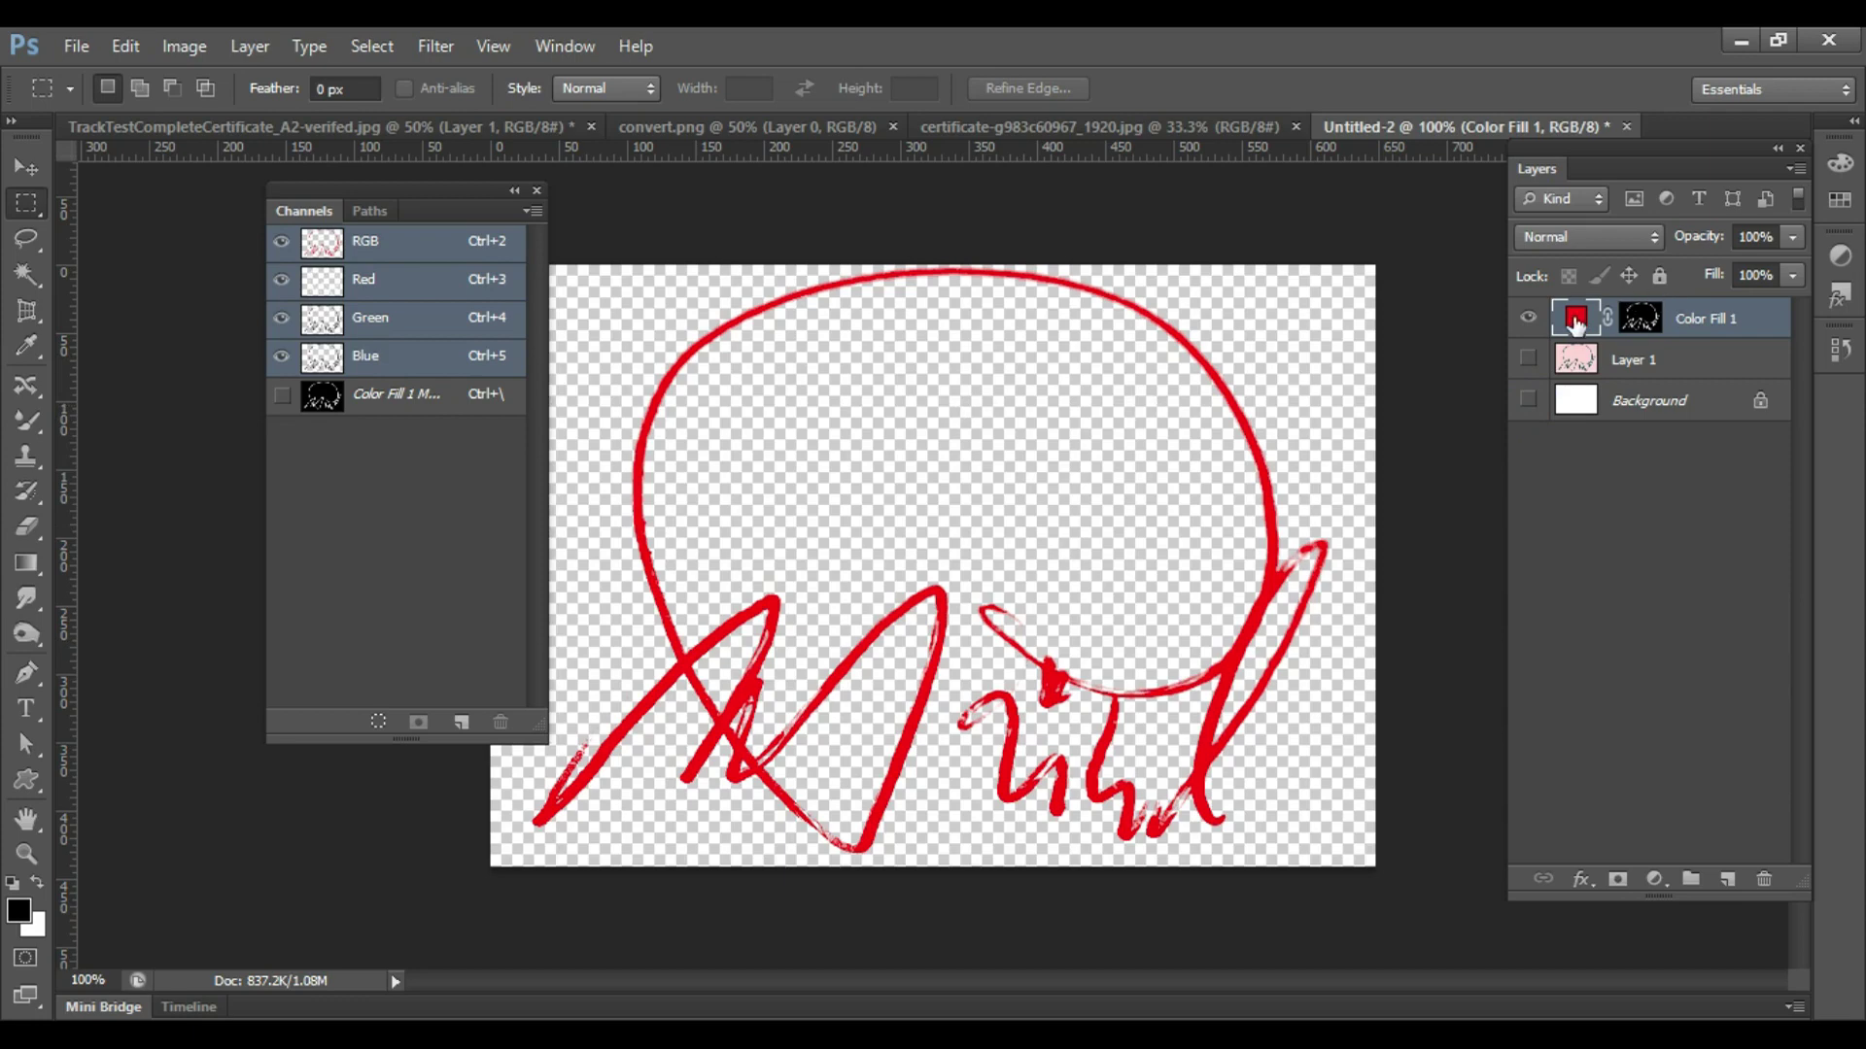
- Change the Color Fill layer's colour from red to a vivid blue
double_click(1569, 326)
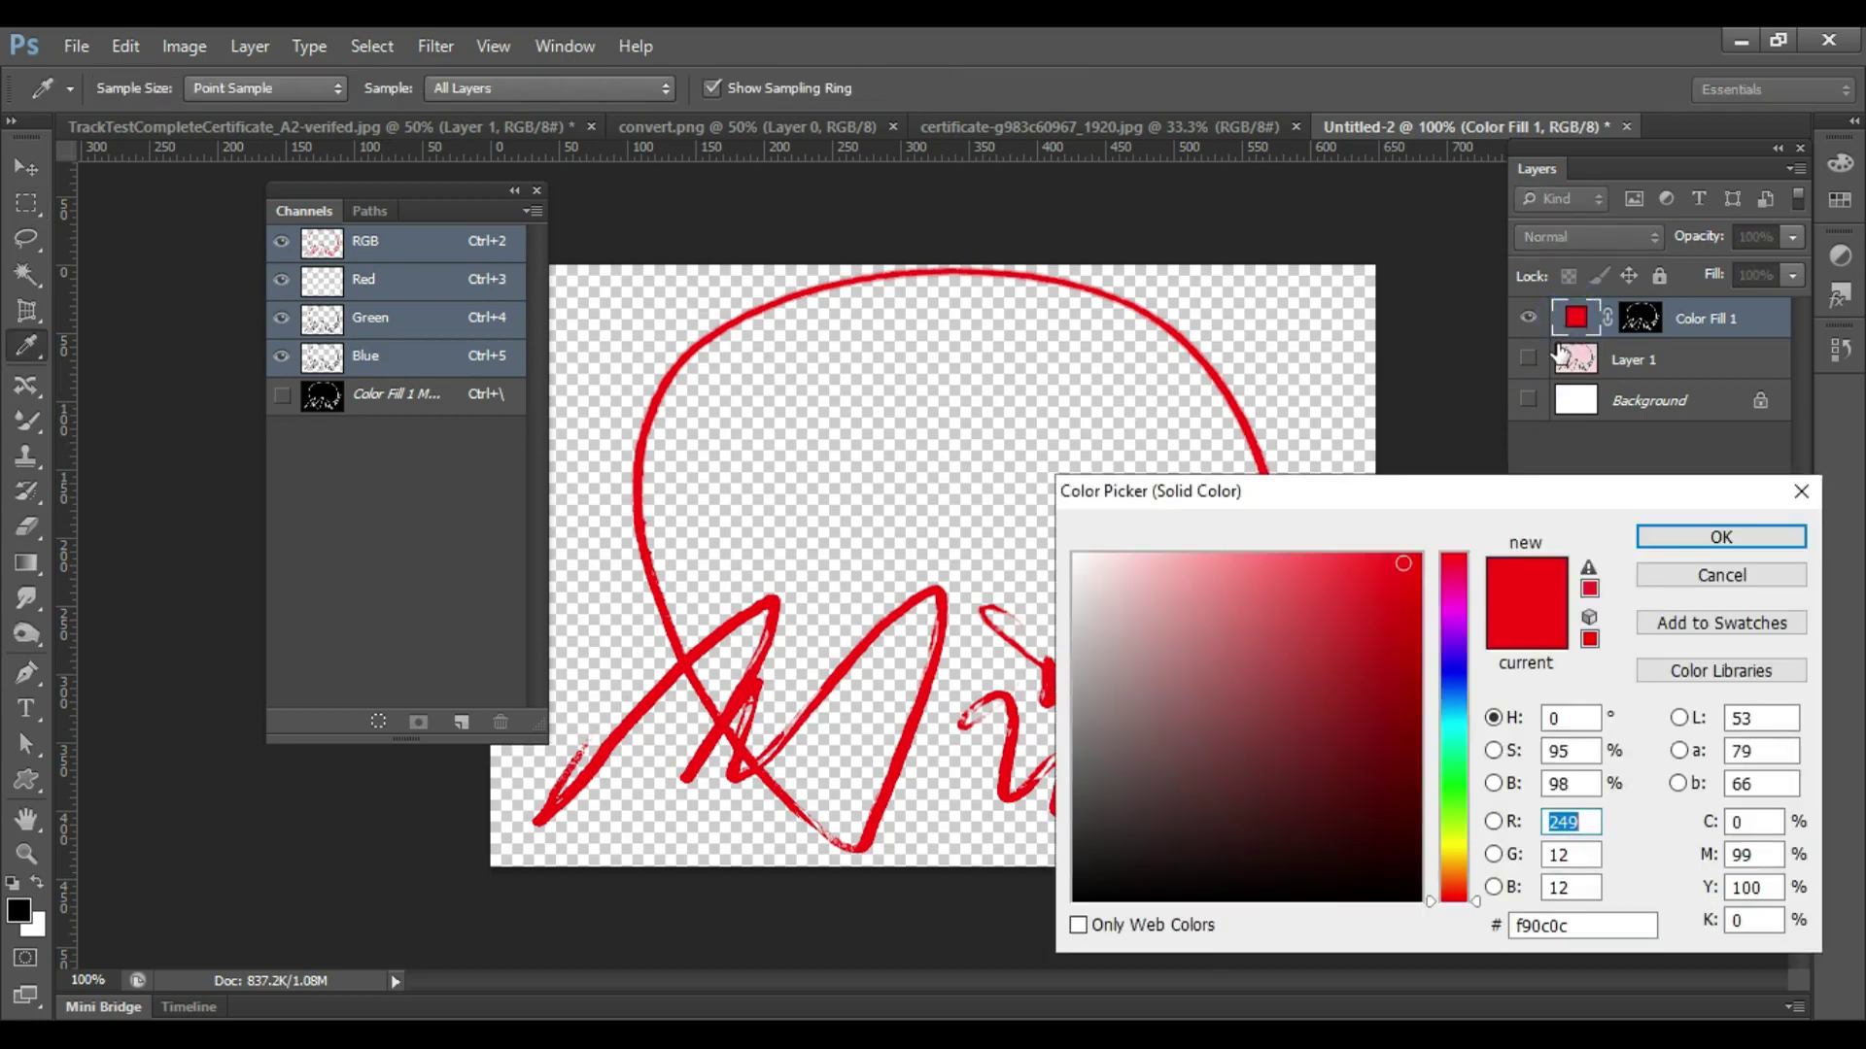
left_click(1718, 574)
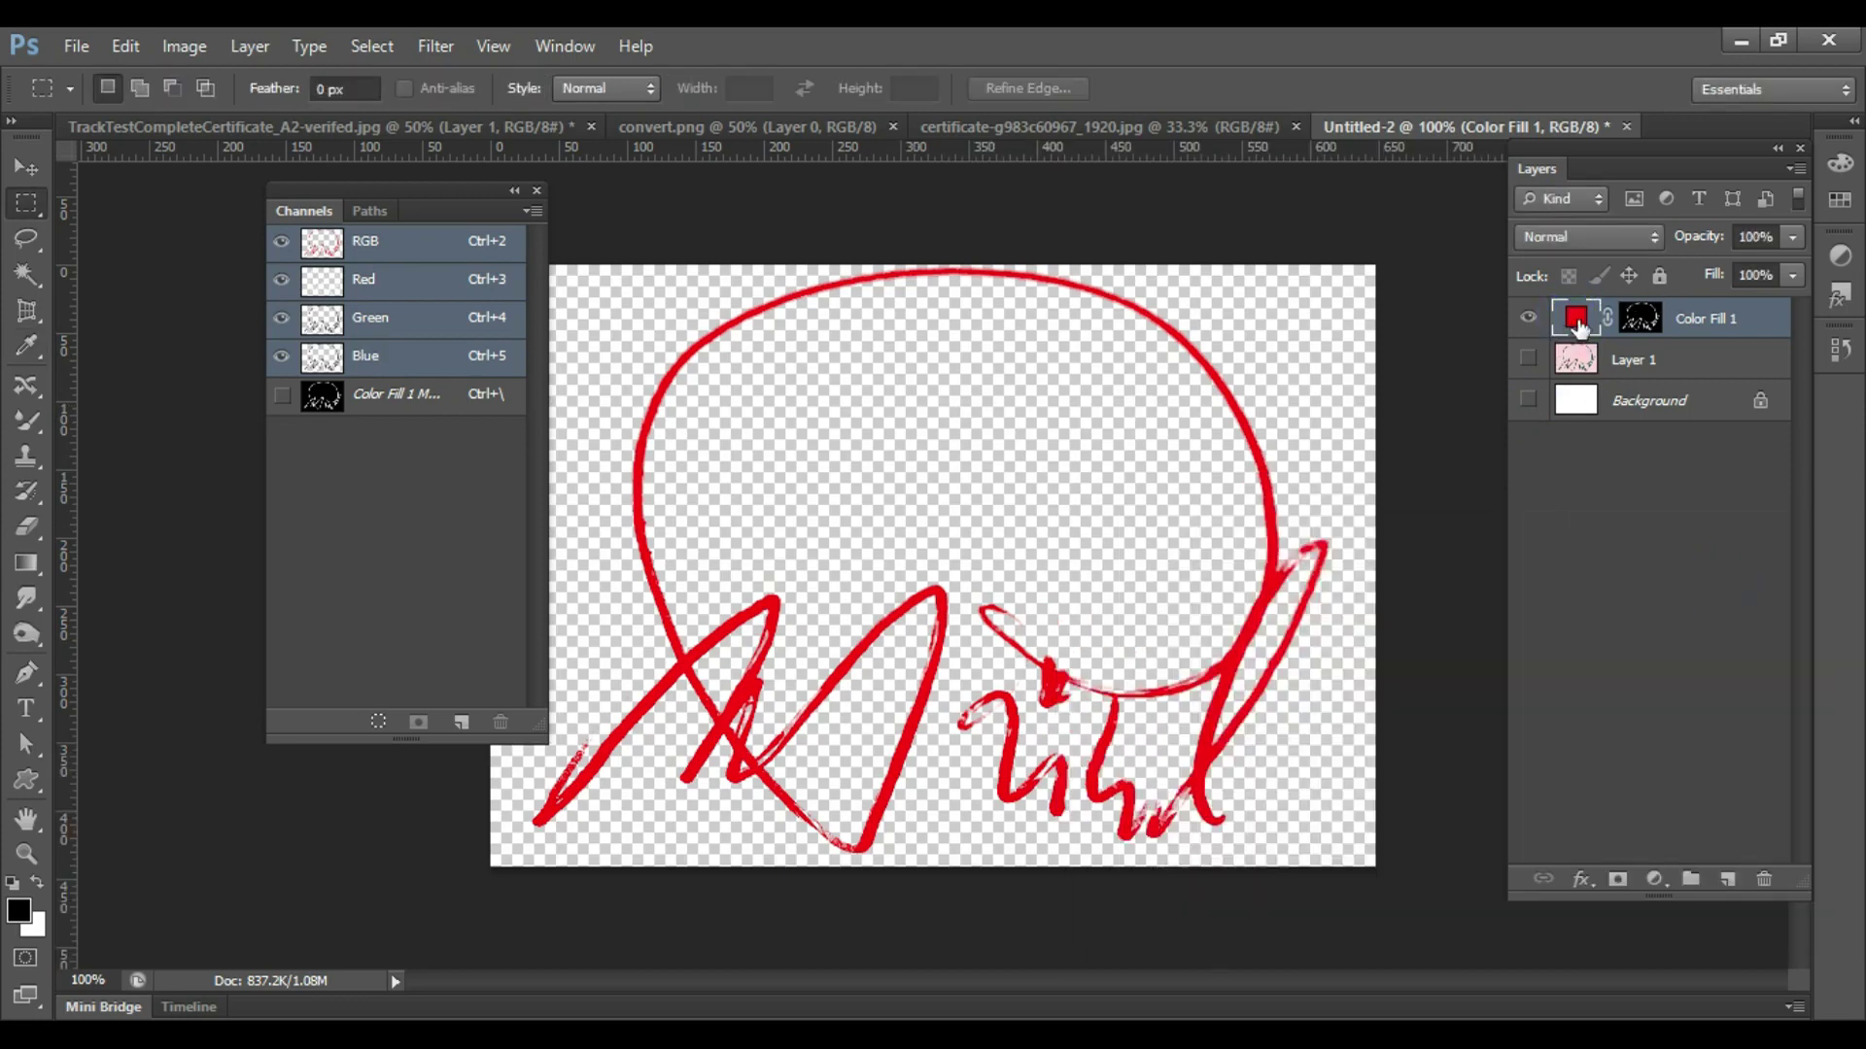
double_click(1576, 320)
left_click(1387, 709)
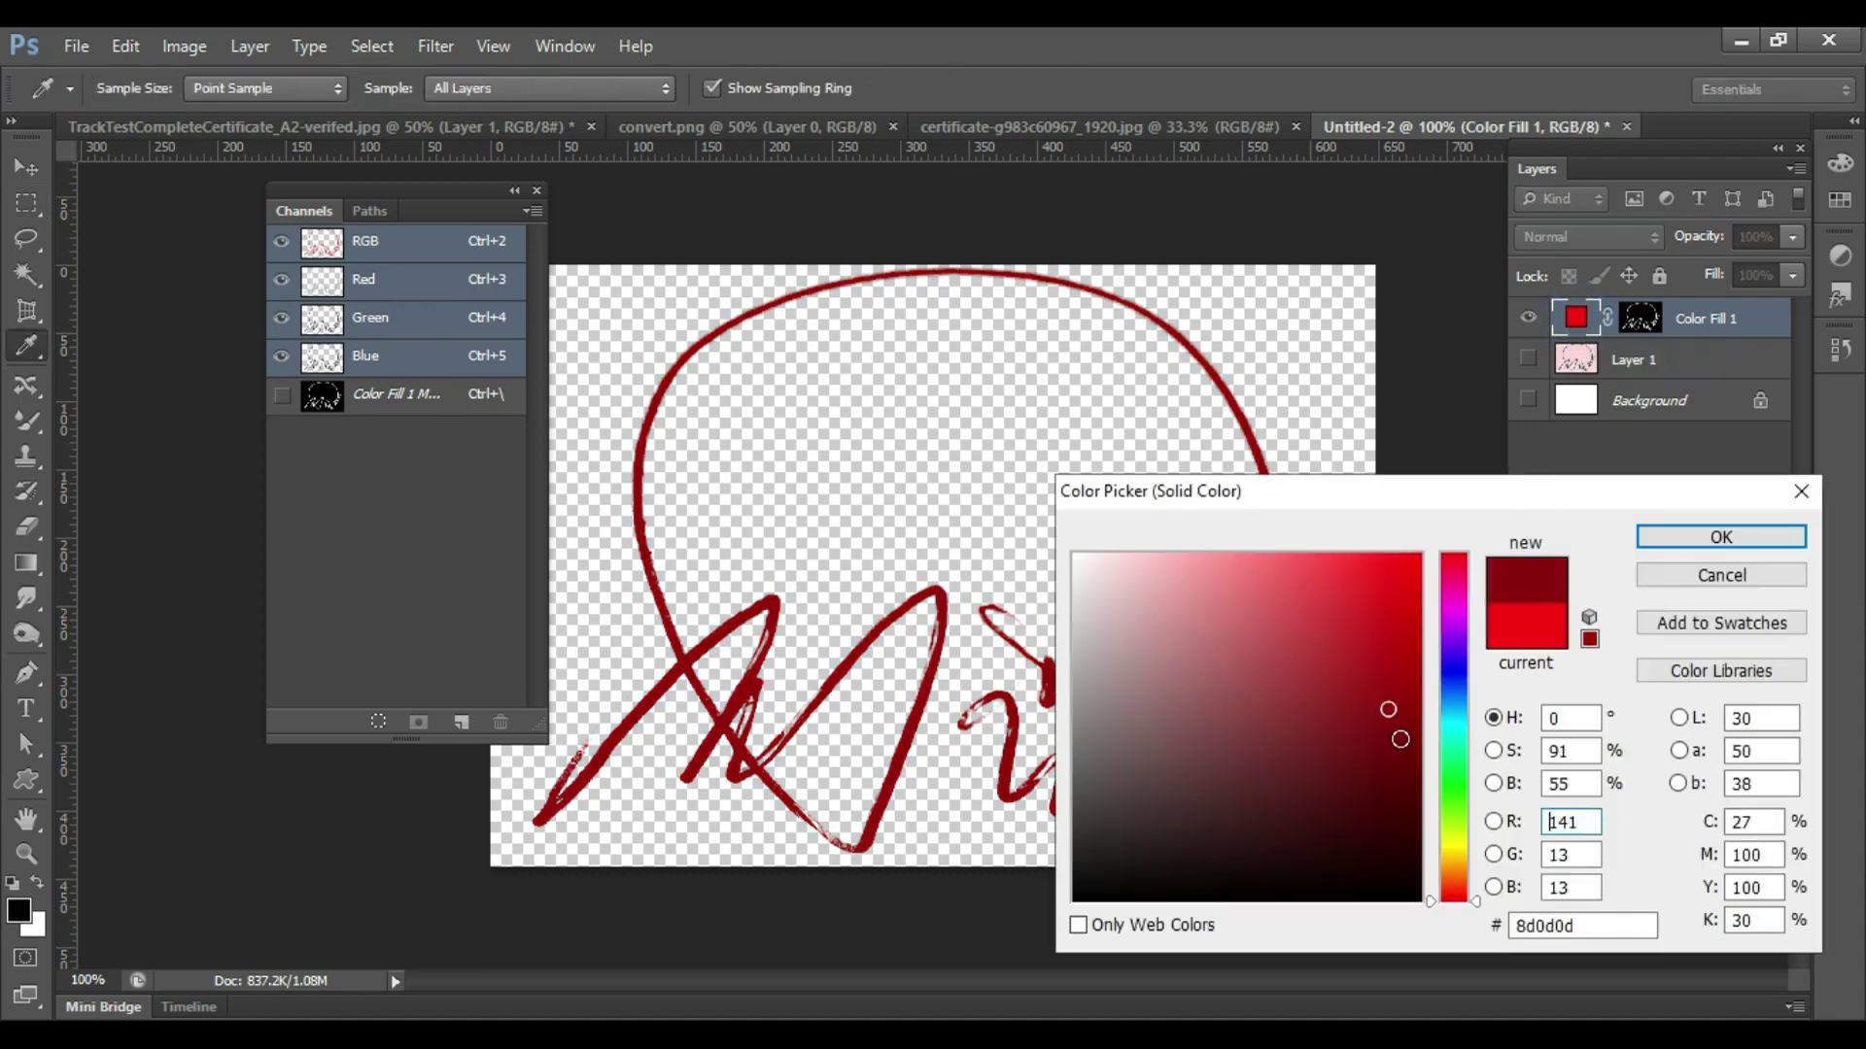
left_click(1339, 804)
left_click(1453, 660)
left_click(1385, 570)
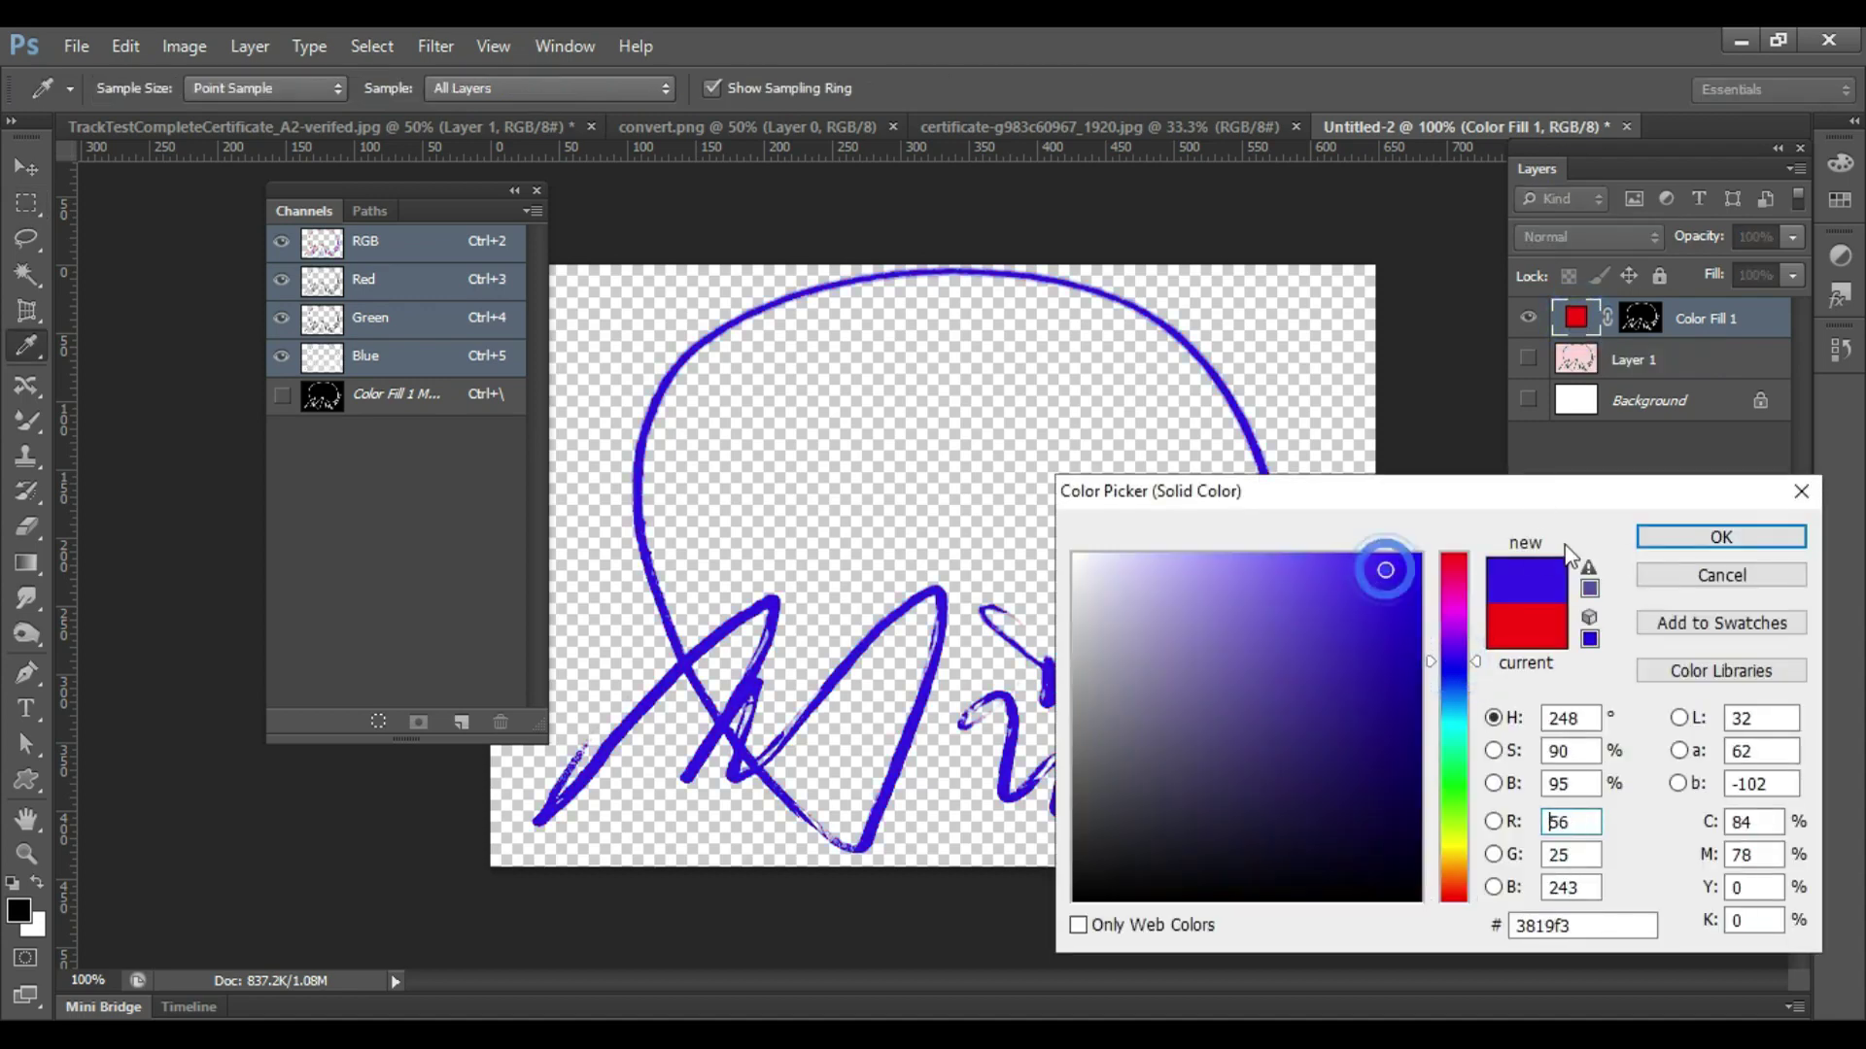
left_click(1668, 537)
- Refine the fill to bright blue 002aff and close the Channels panel
double_click(1583, 326)
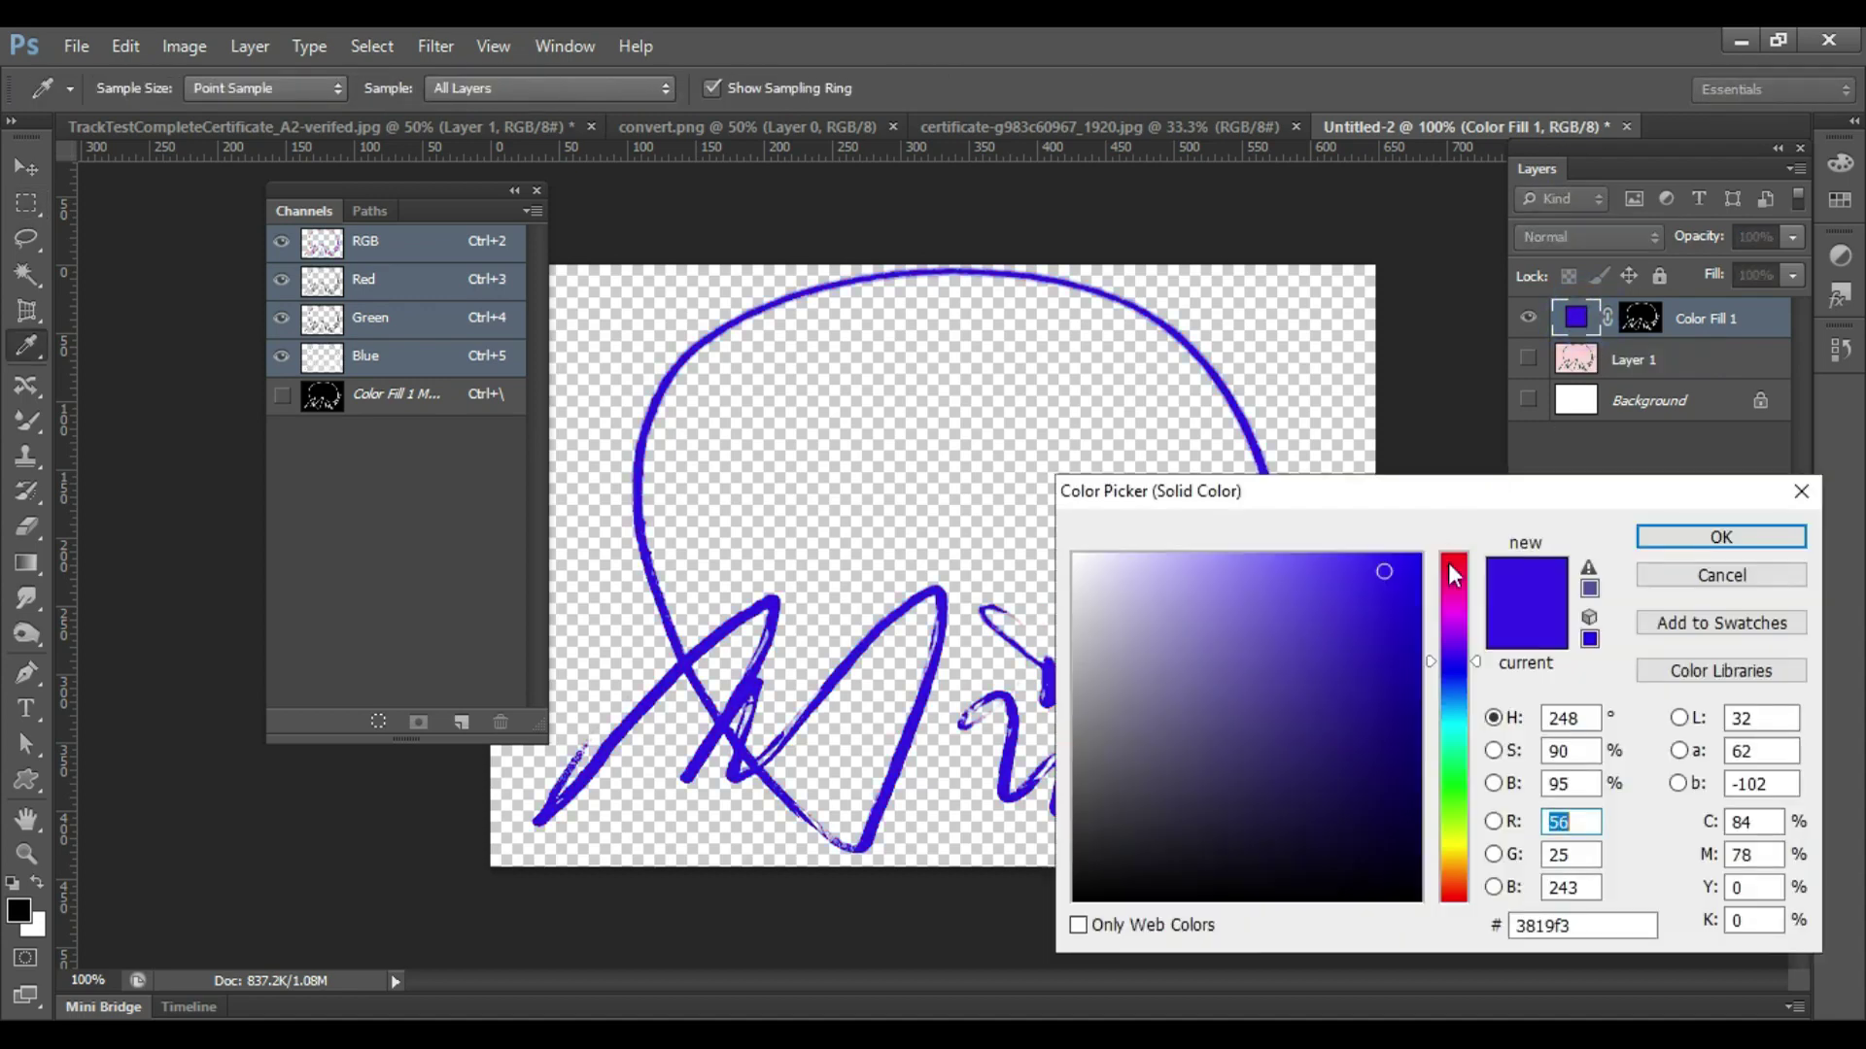
left_click(1430, 667)
left_click(1430, 667)
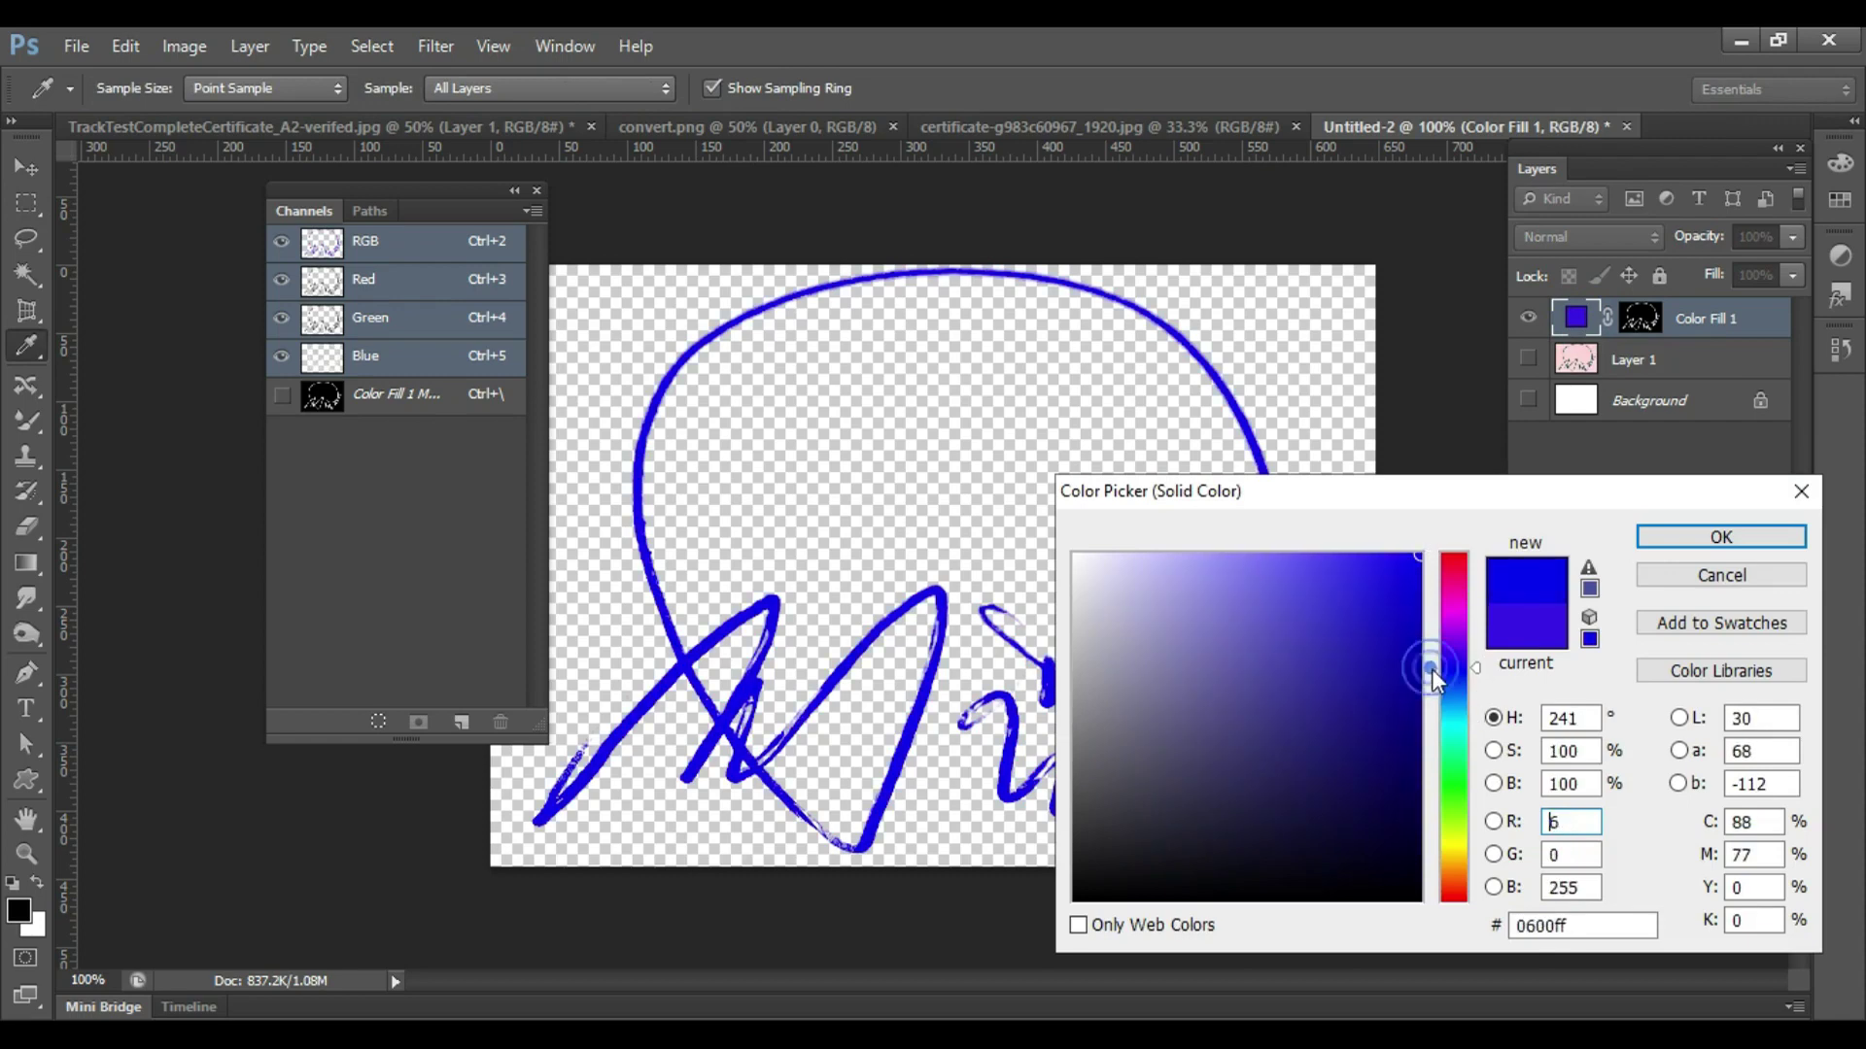
mouse_move(1431, 671)
left_mouse_down()
mouse_move(1440, 719)
mouse_move(1438, 679)
left_mouse_up()
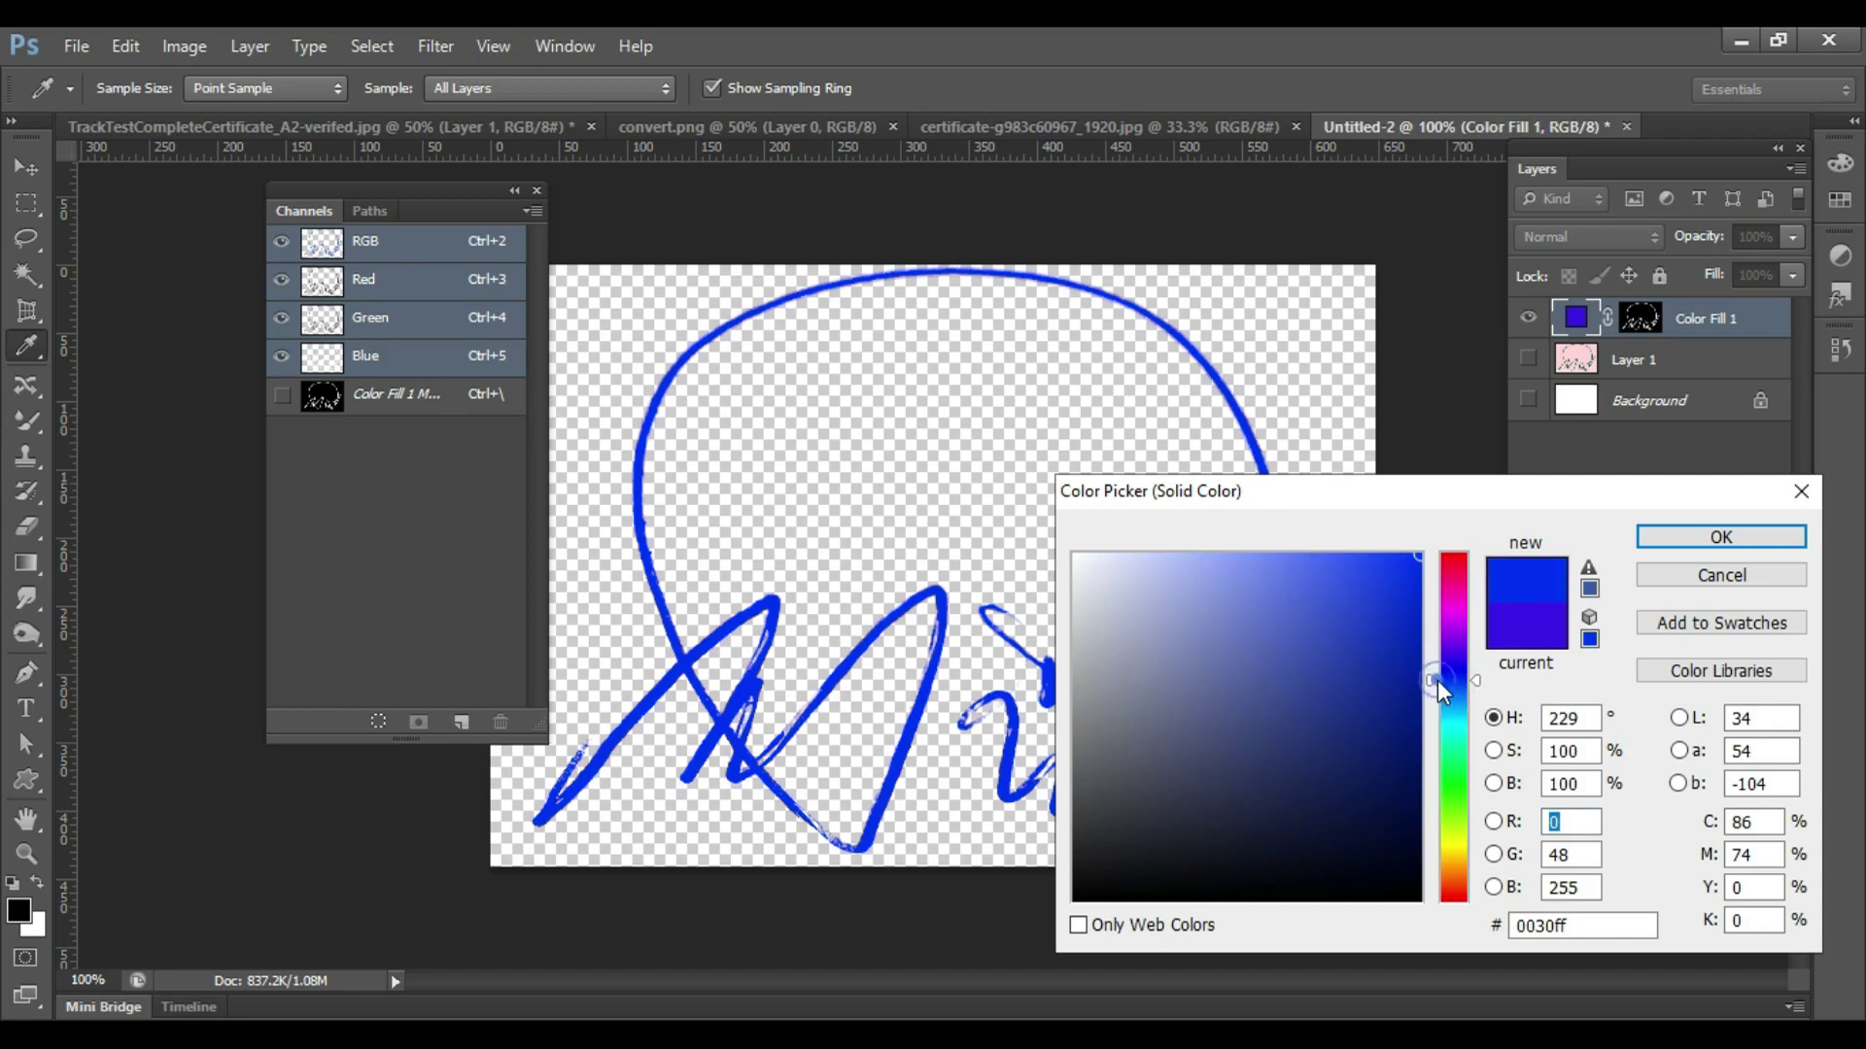
left_click(1692, 539)
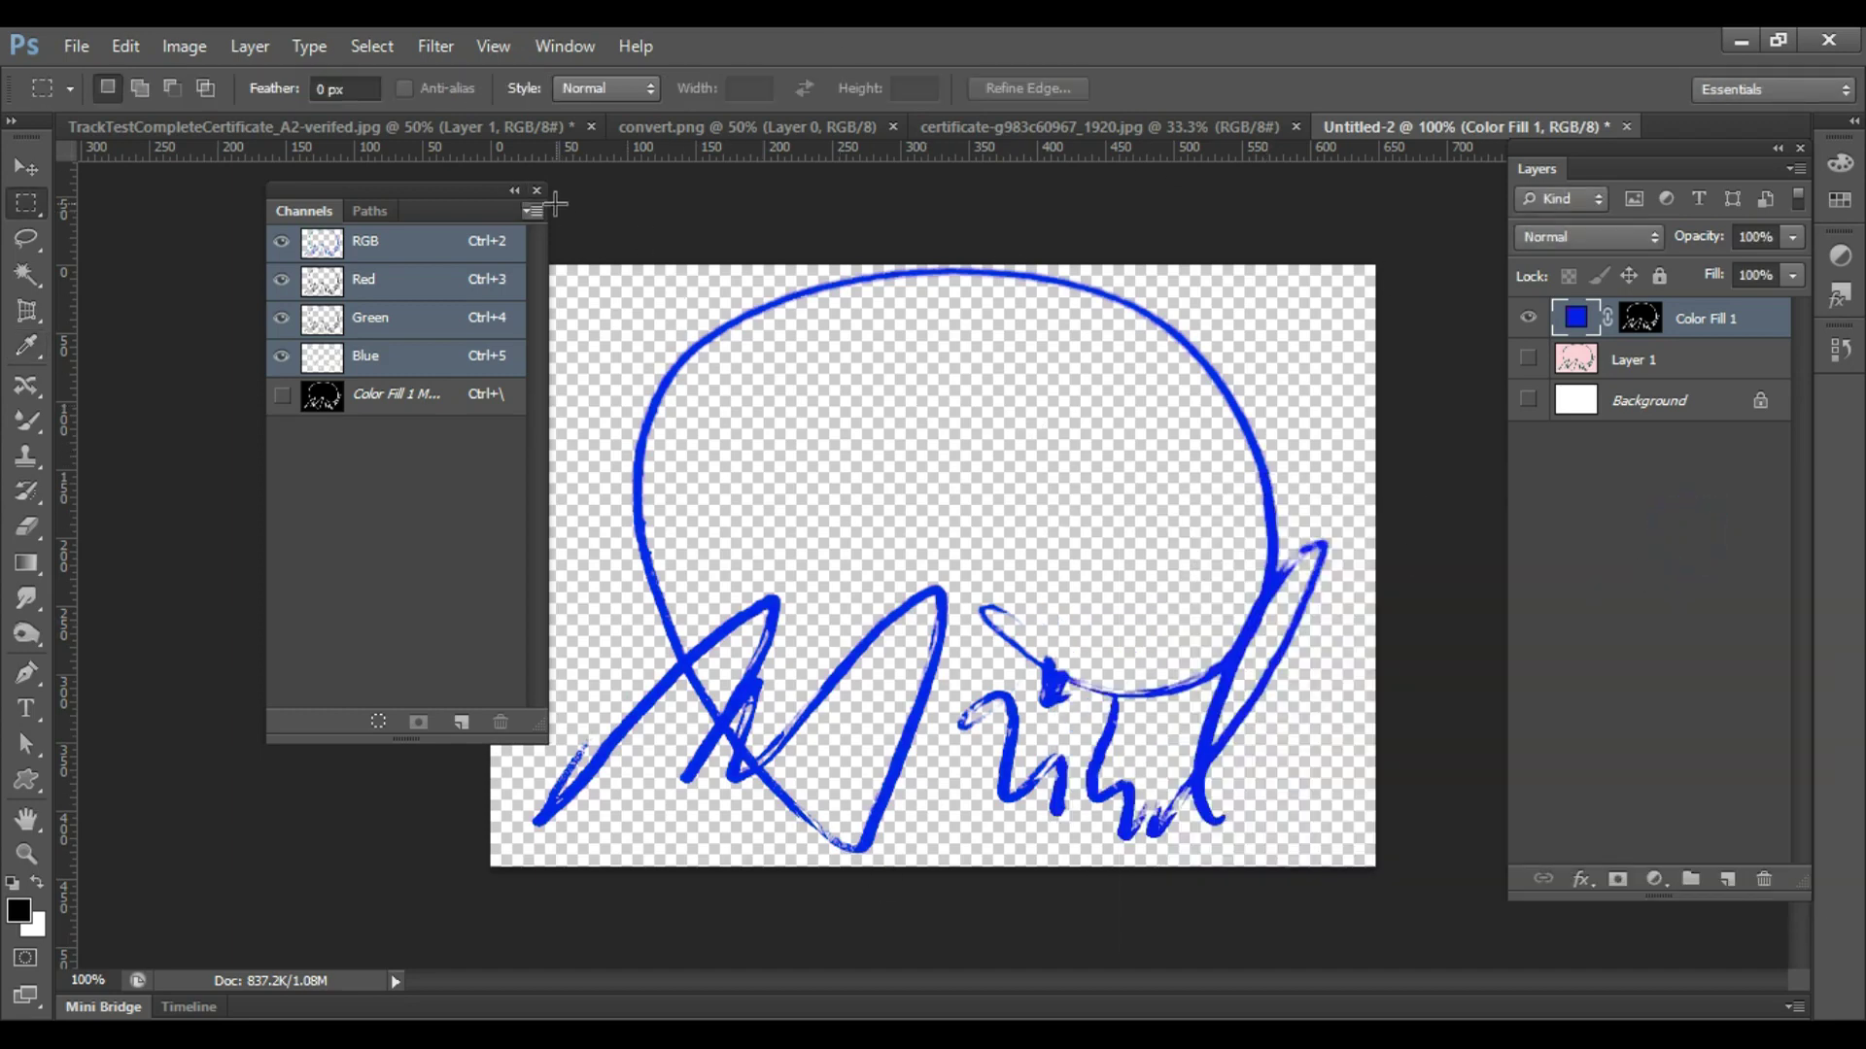
left_click(536, 190)
- Export via Save for Web as transparent PNG-24 named mysignature.png in the Sign folder
left_click(78, 50)
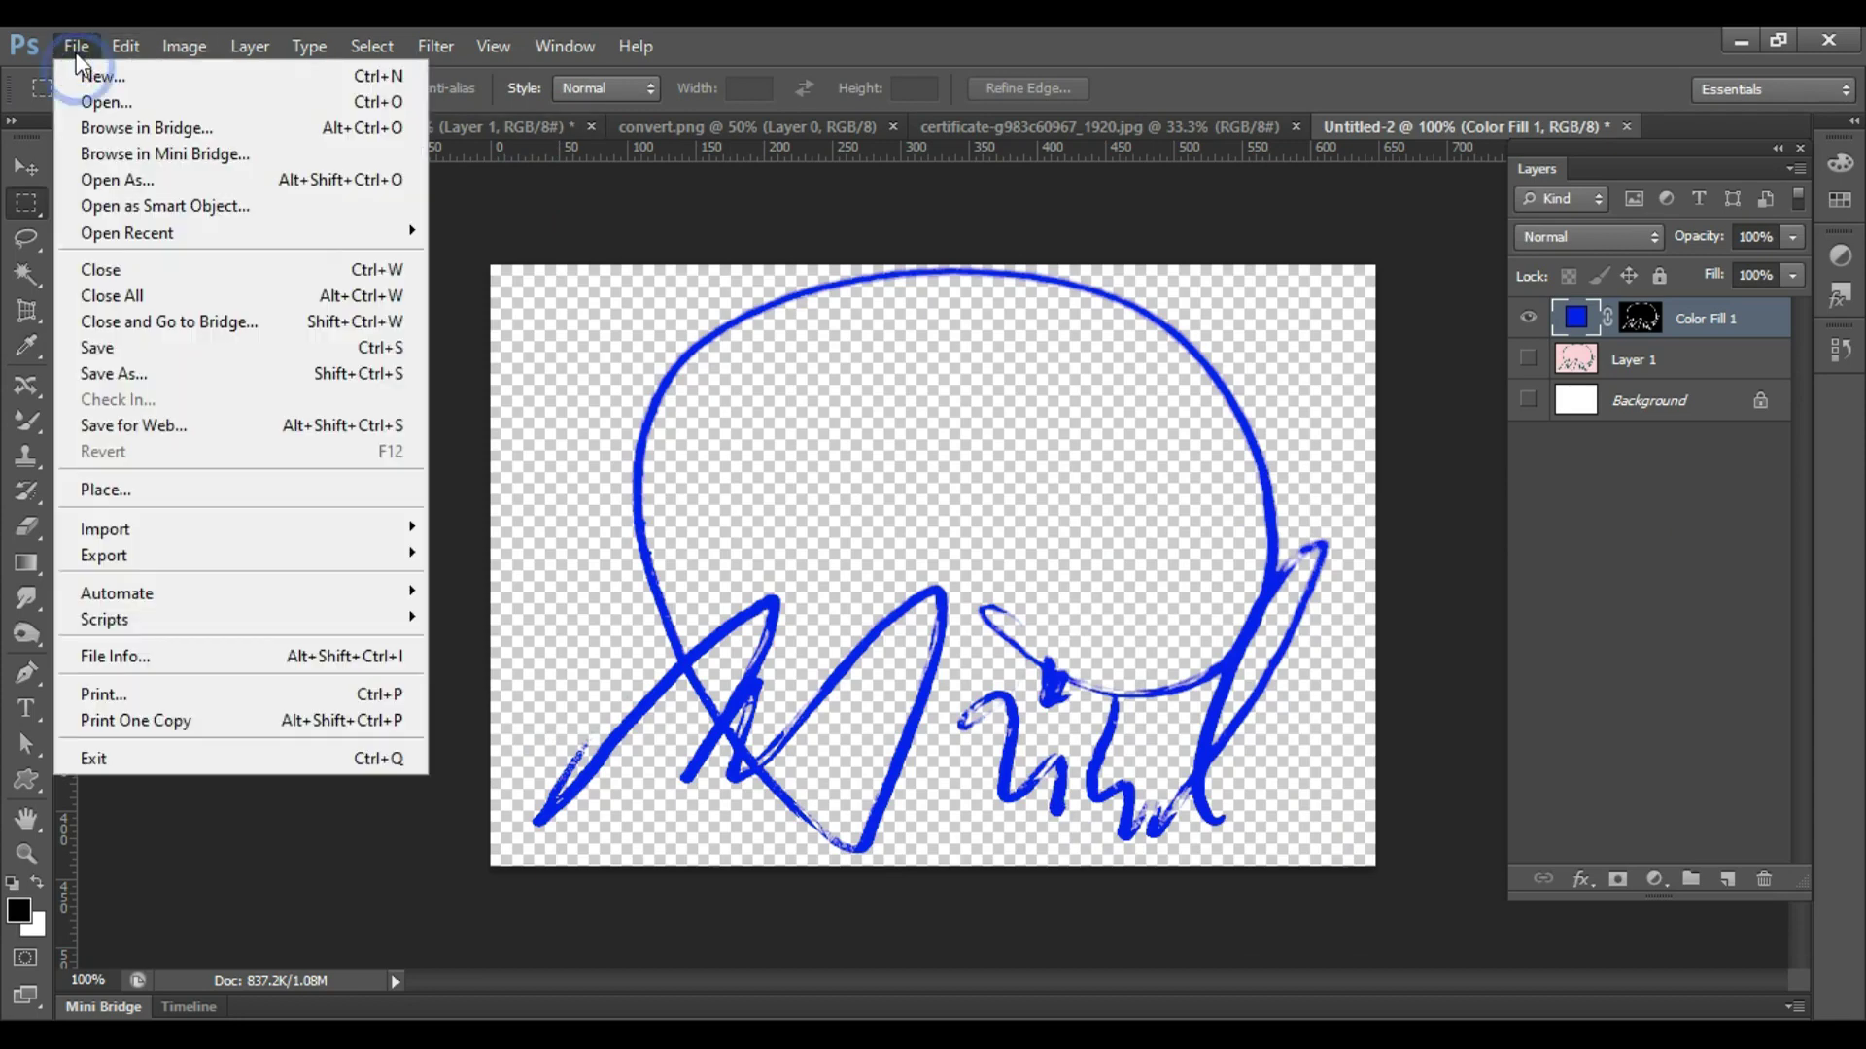
left_click(142, 425)
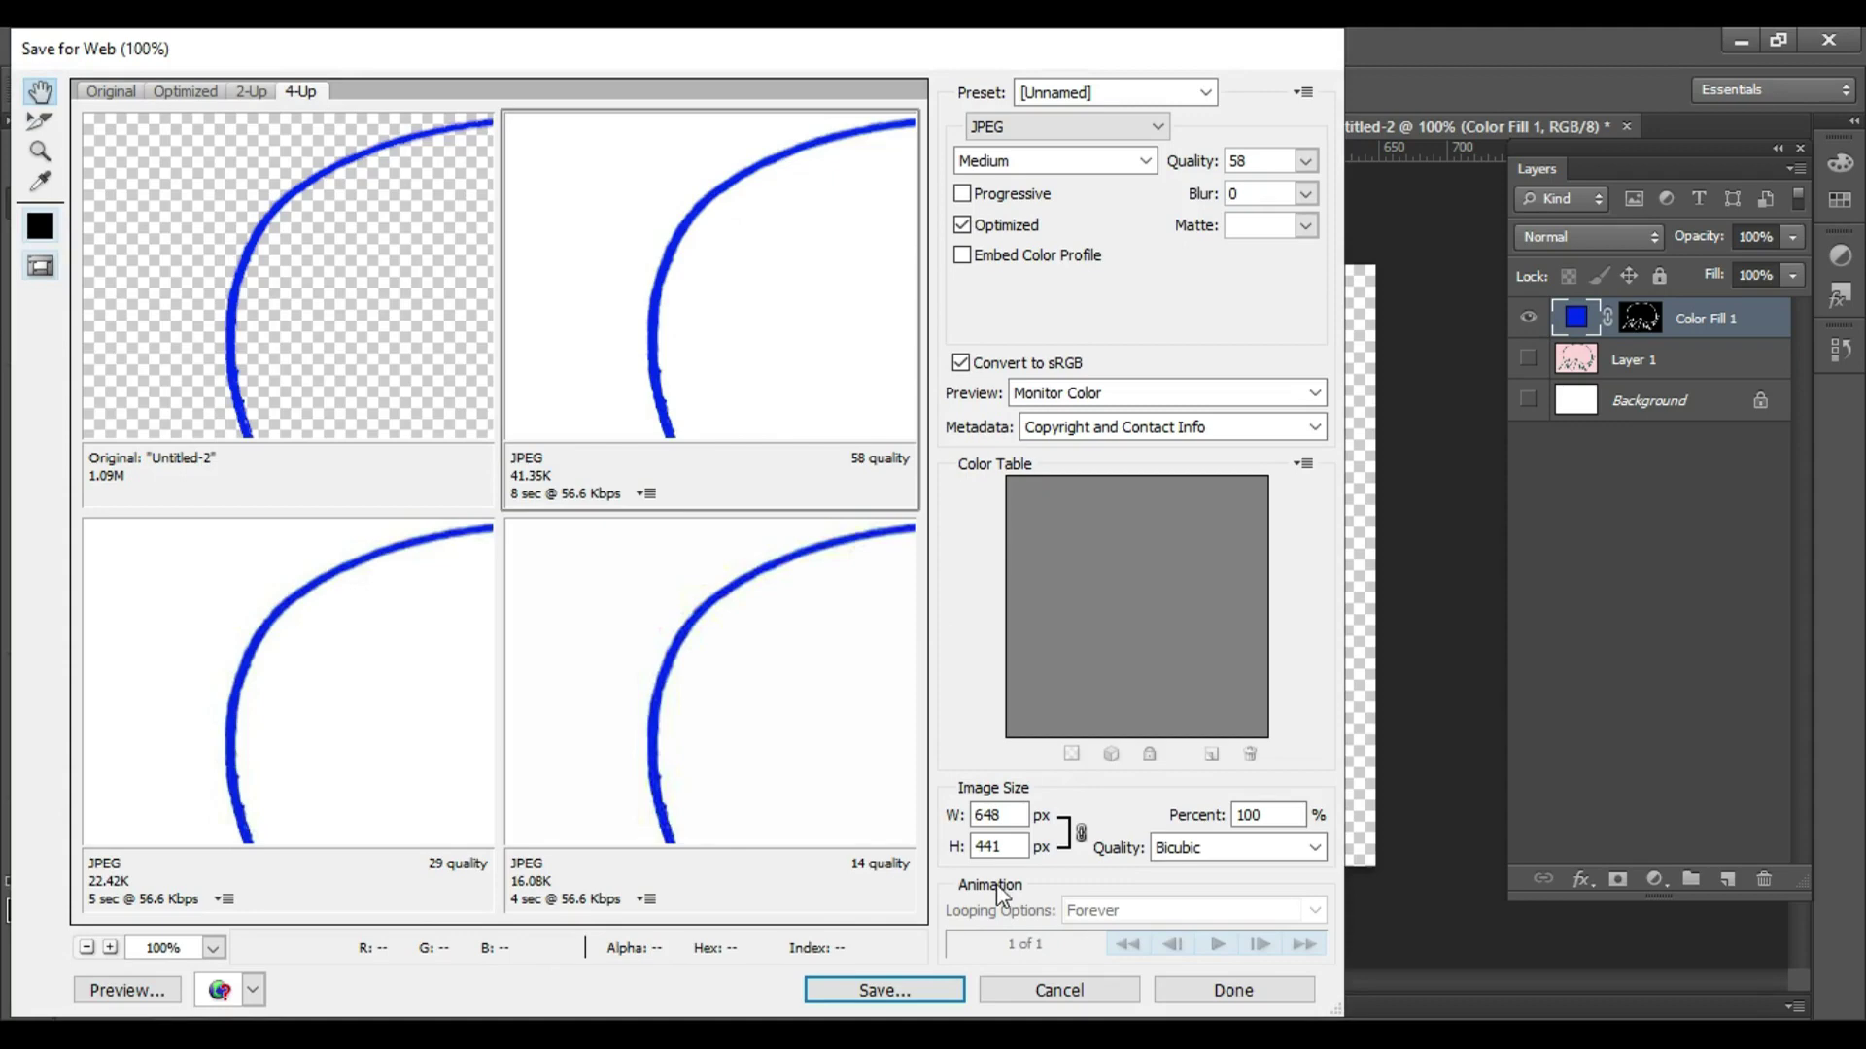
left_click(1050, 126)
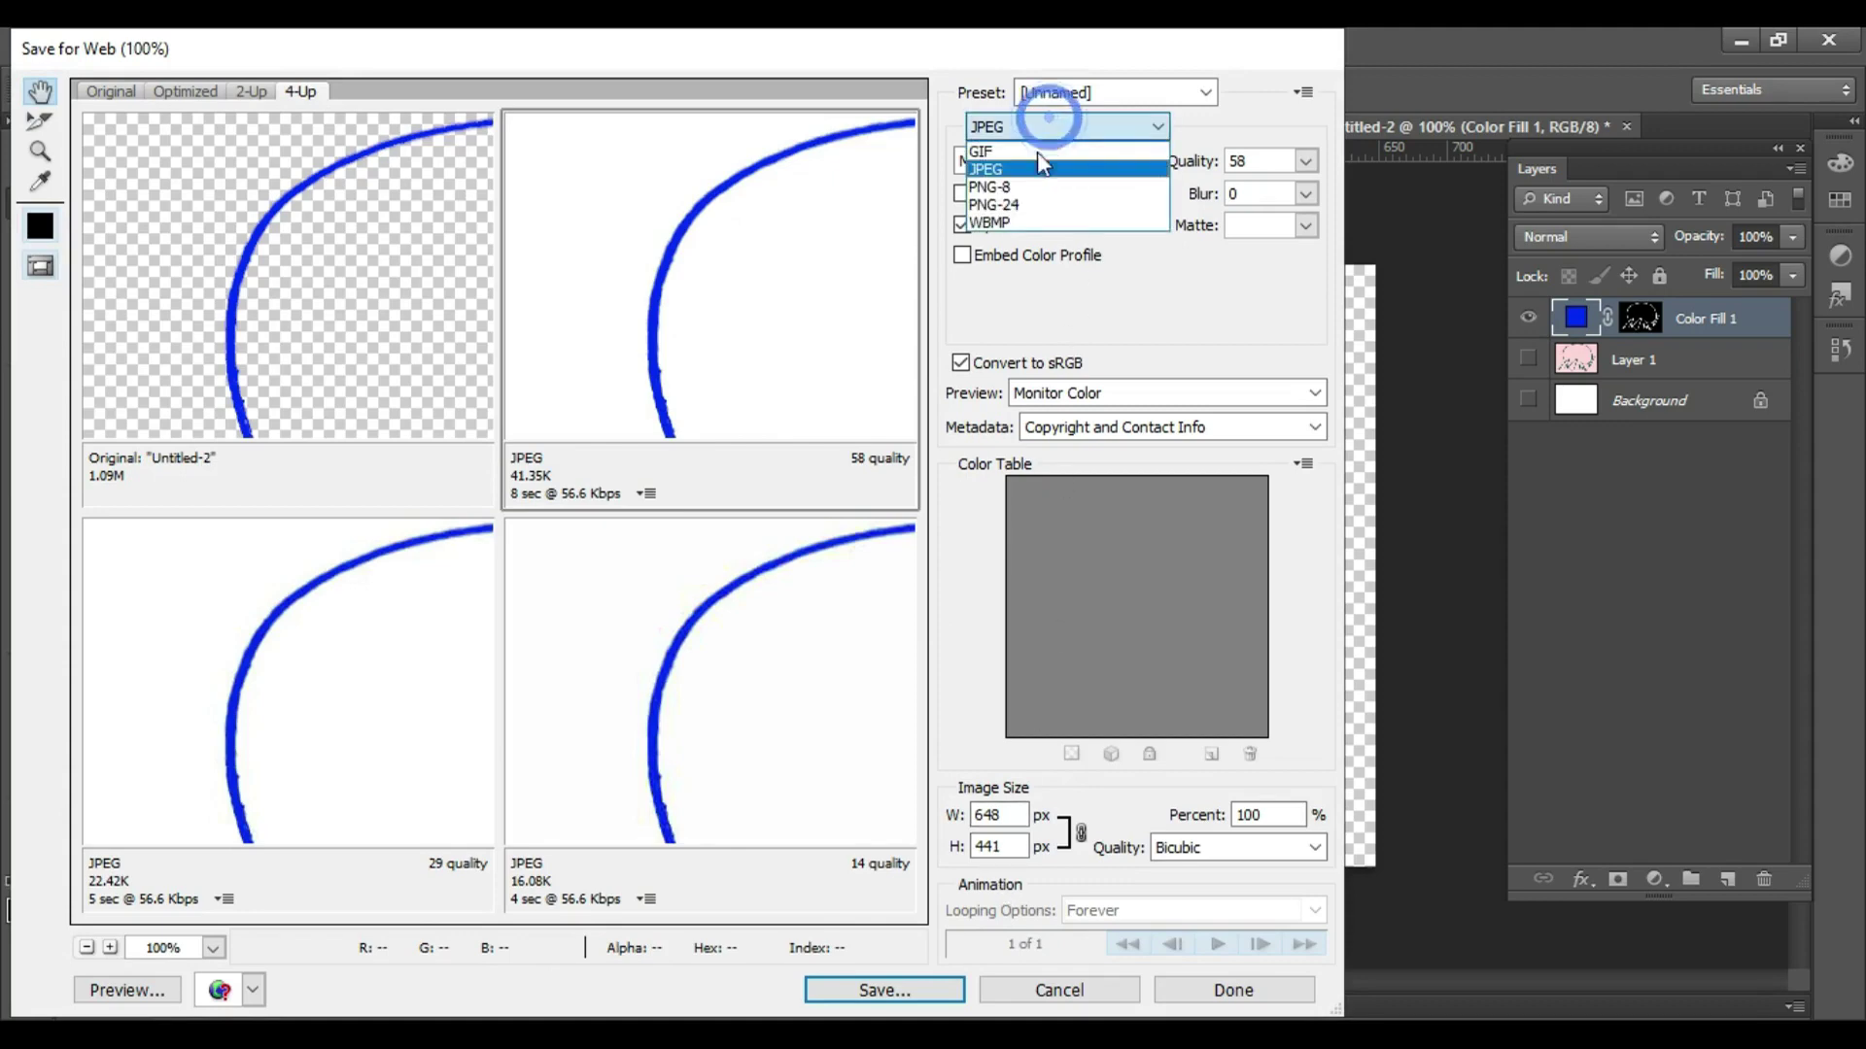
left_click(1012, 204)
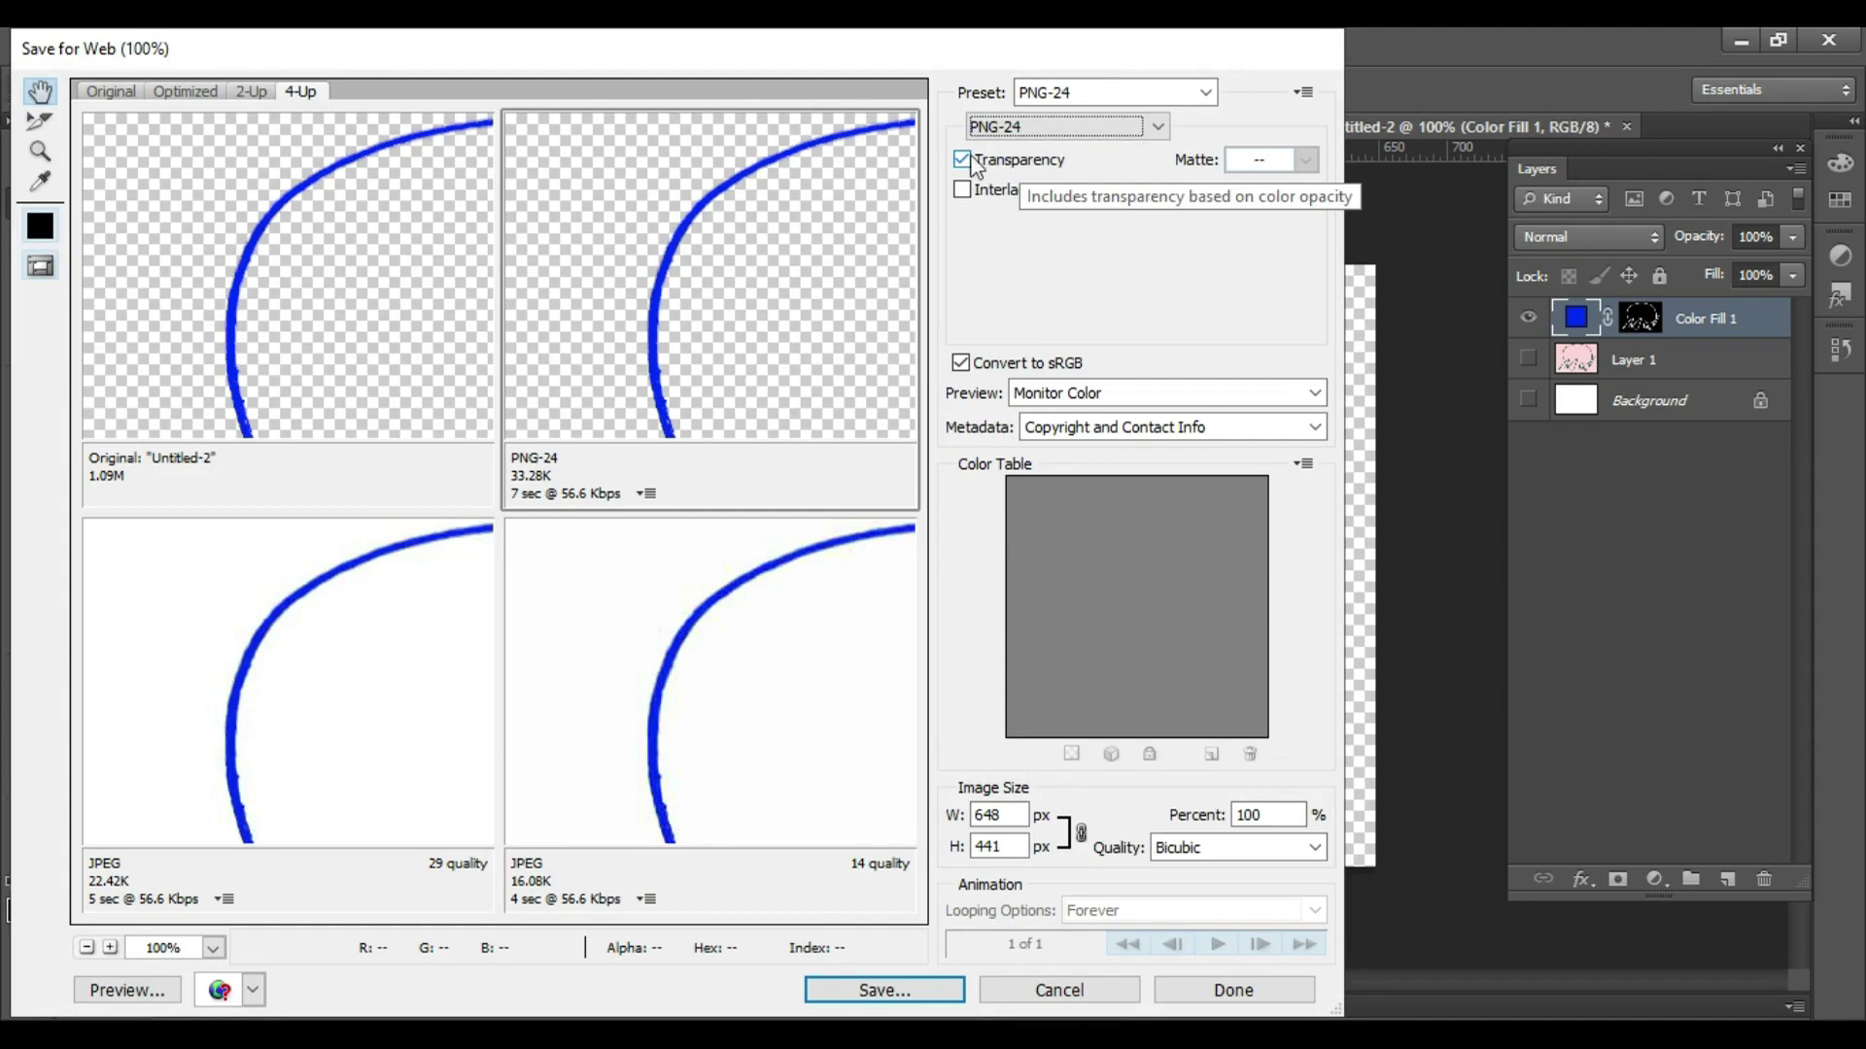
left_click(884, 990)
double_click(384, 797)
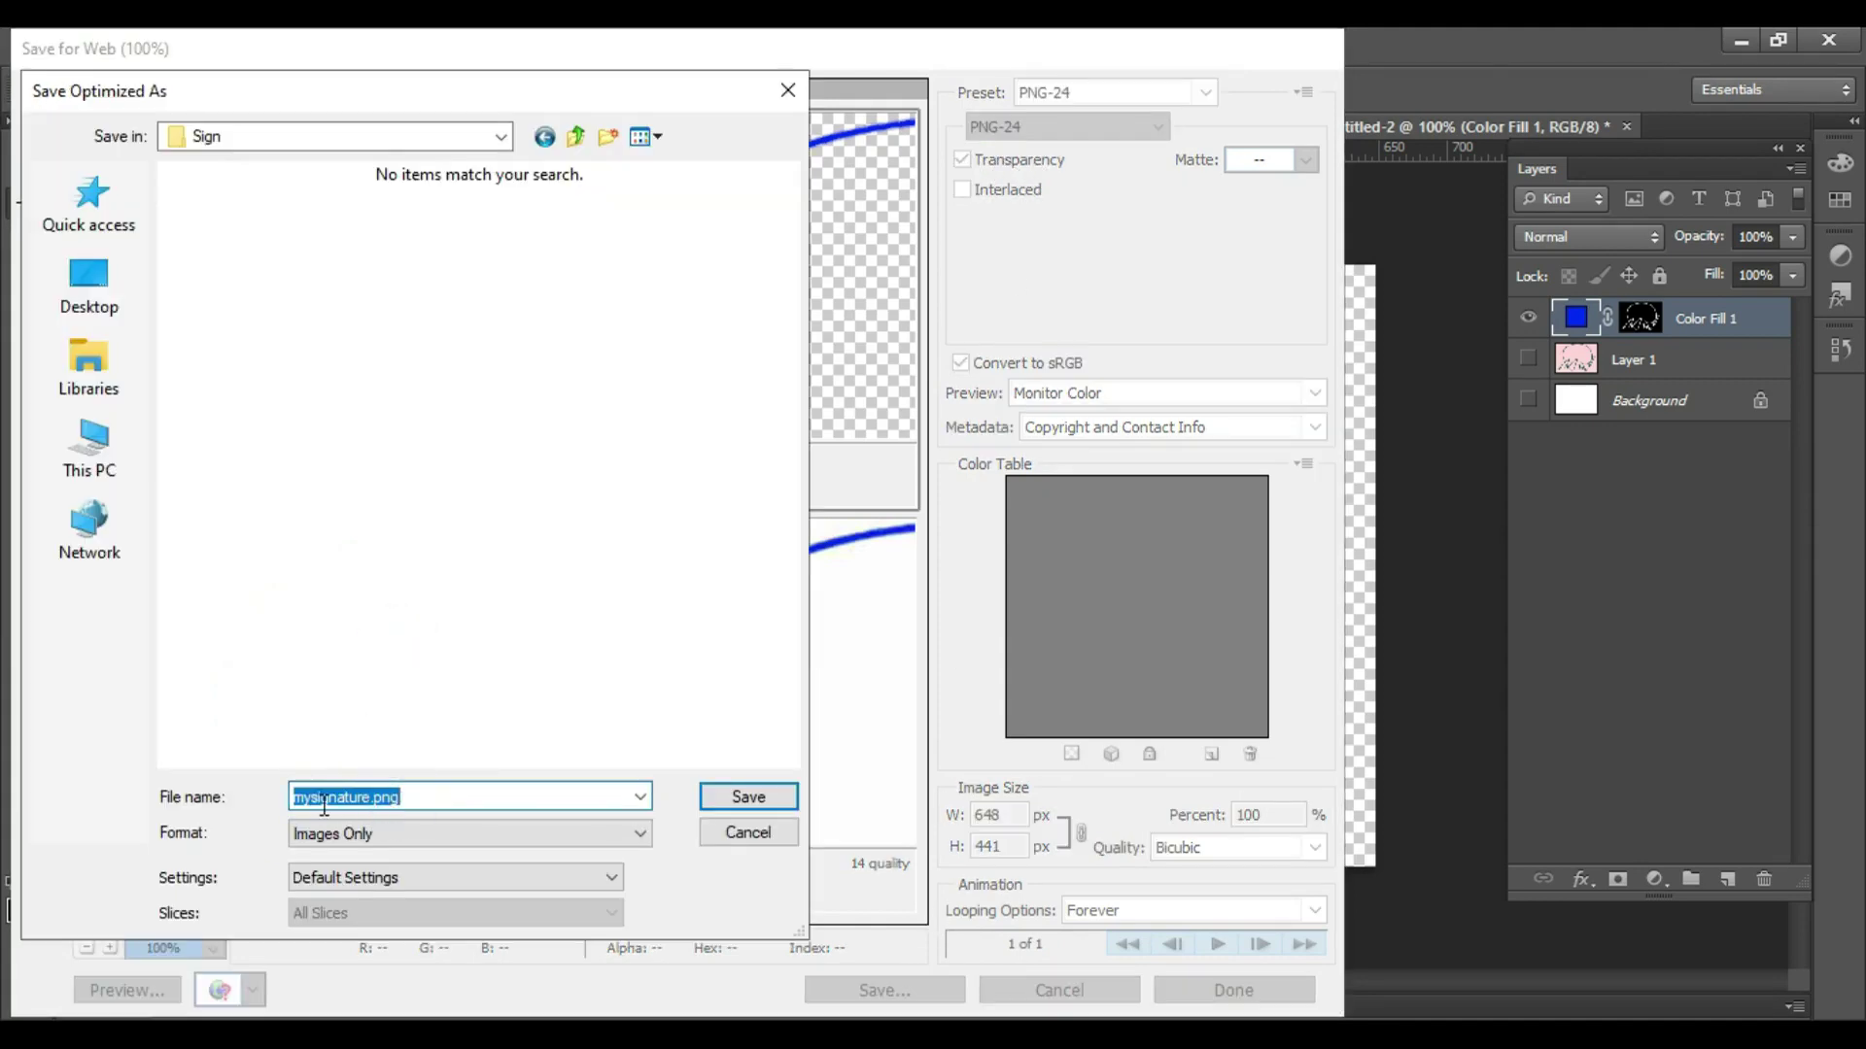
left_click(719, 796)
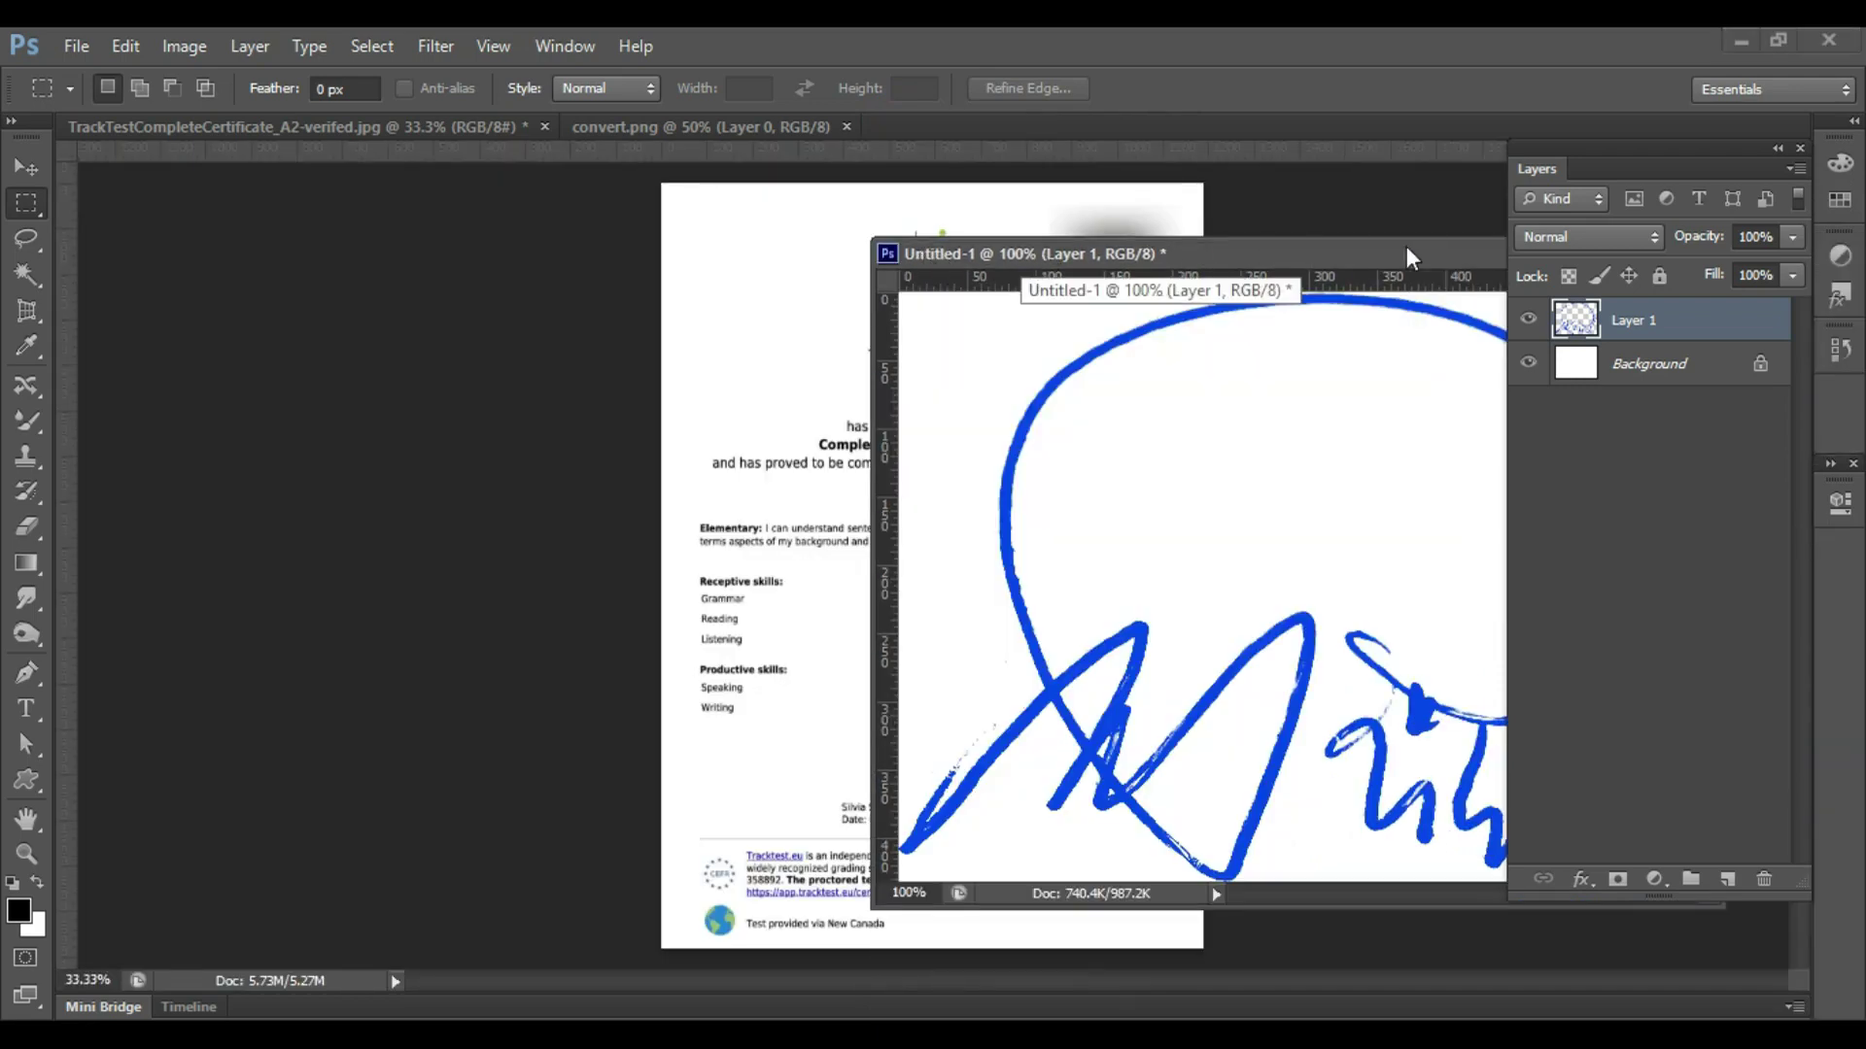
- Drag the signature onto the certificate with the Move tool and minimise its window
left_click(1778, 147)
left_click_drag(1452, 257, 401, 275)
left_click(27, 172)
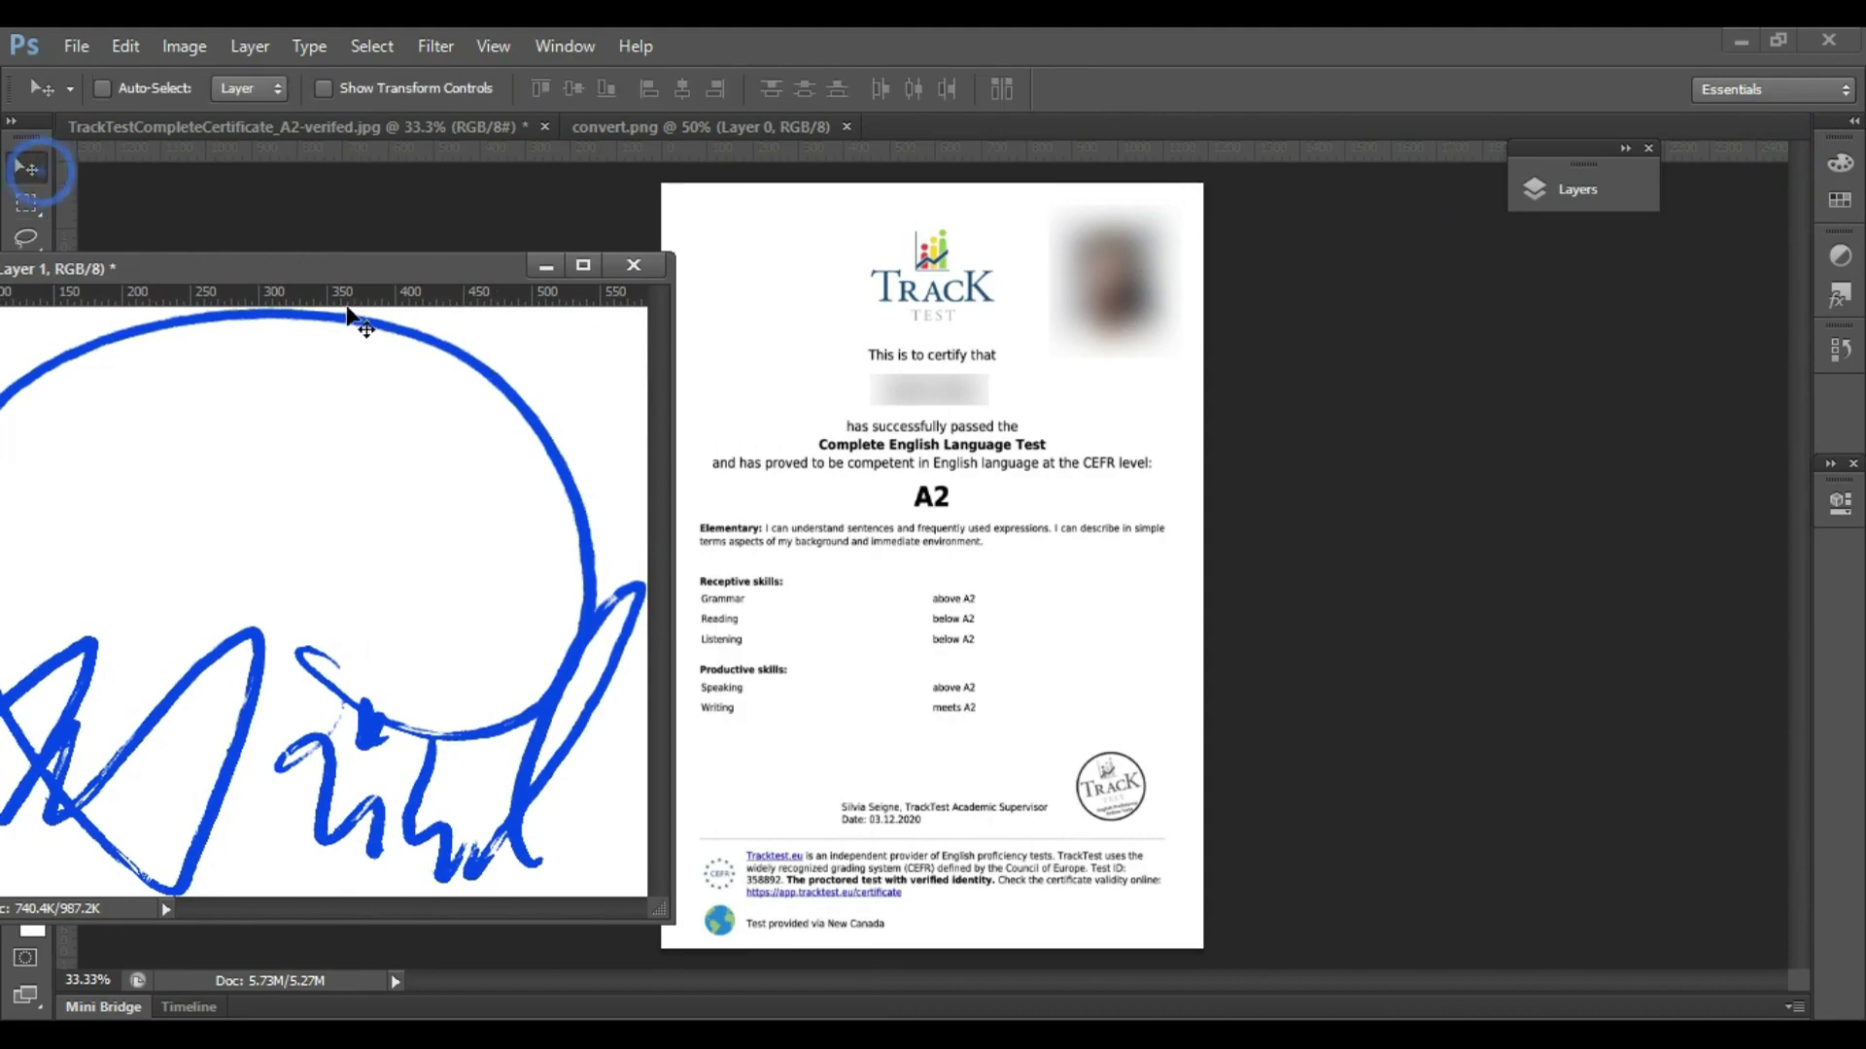
mouse_move(505, 509)
left_mouse_down()
mouse_move(760, 563)
mouse_move(865, 661)
mouse_move(1011, 643)
mouse_move(1033, 659)
left_mouse_up()
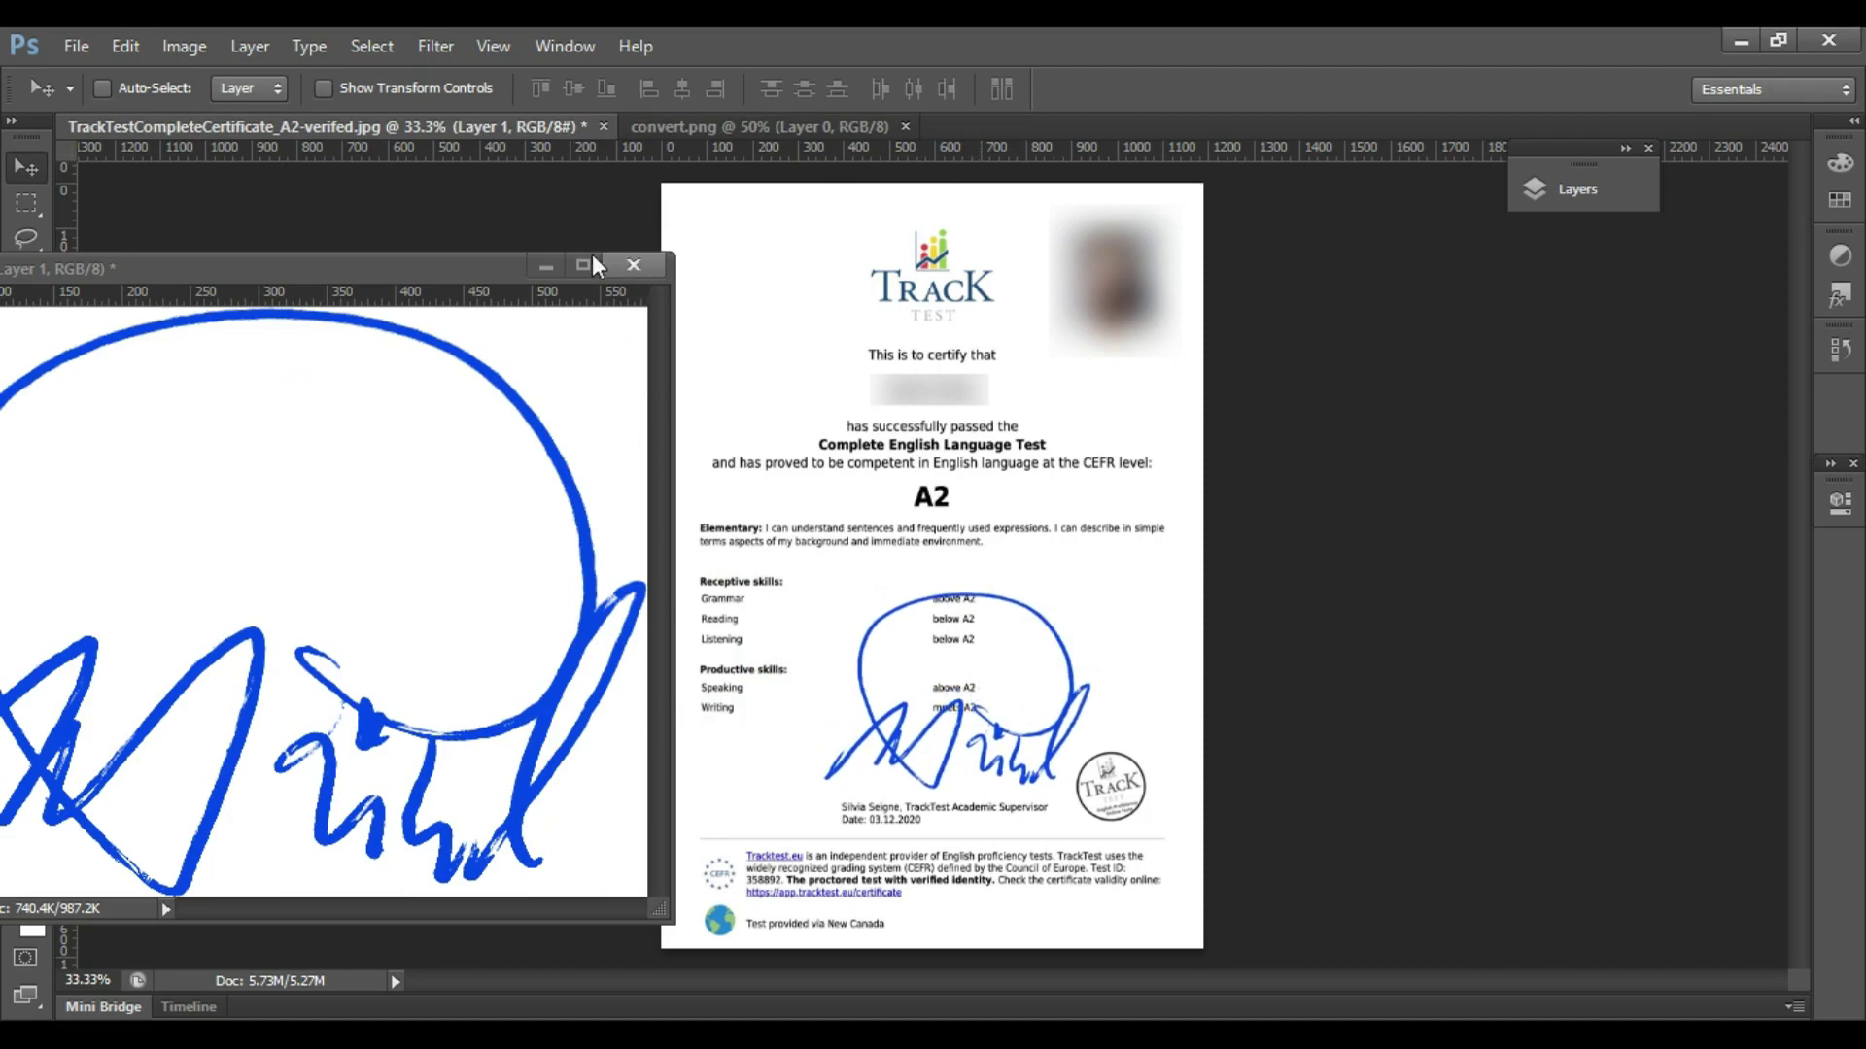
left_click(546, 267)
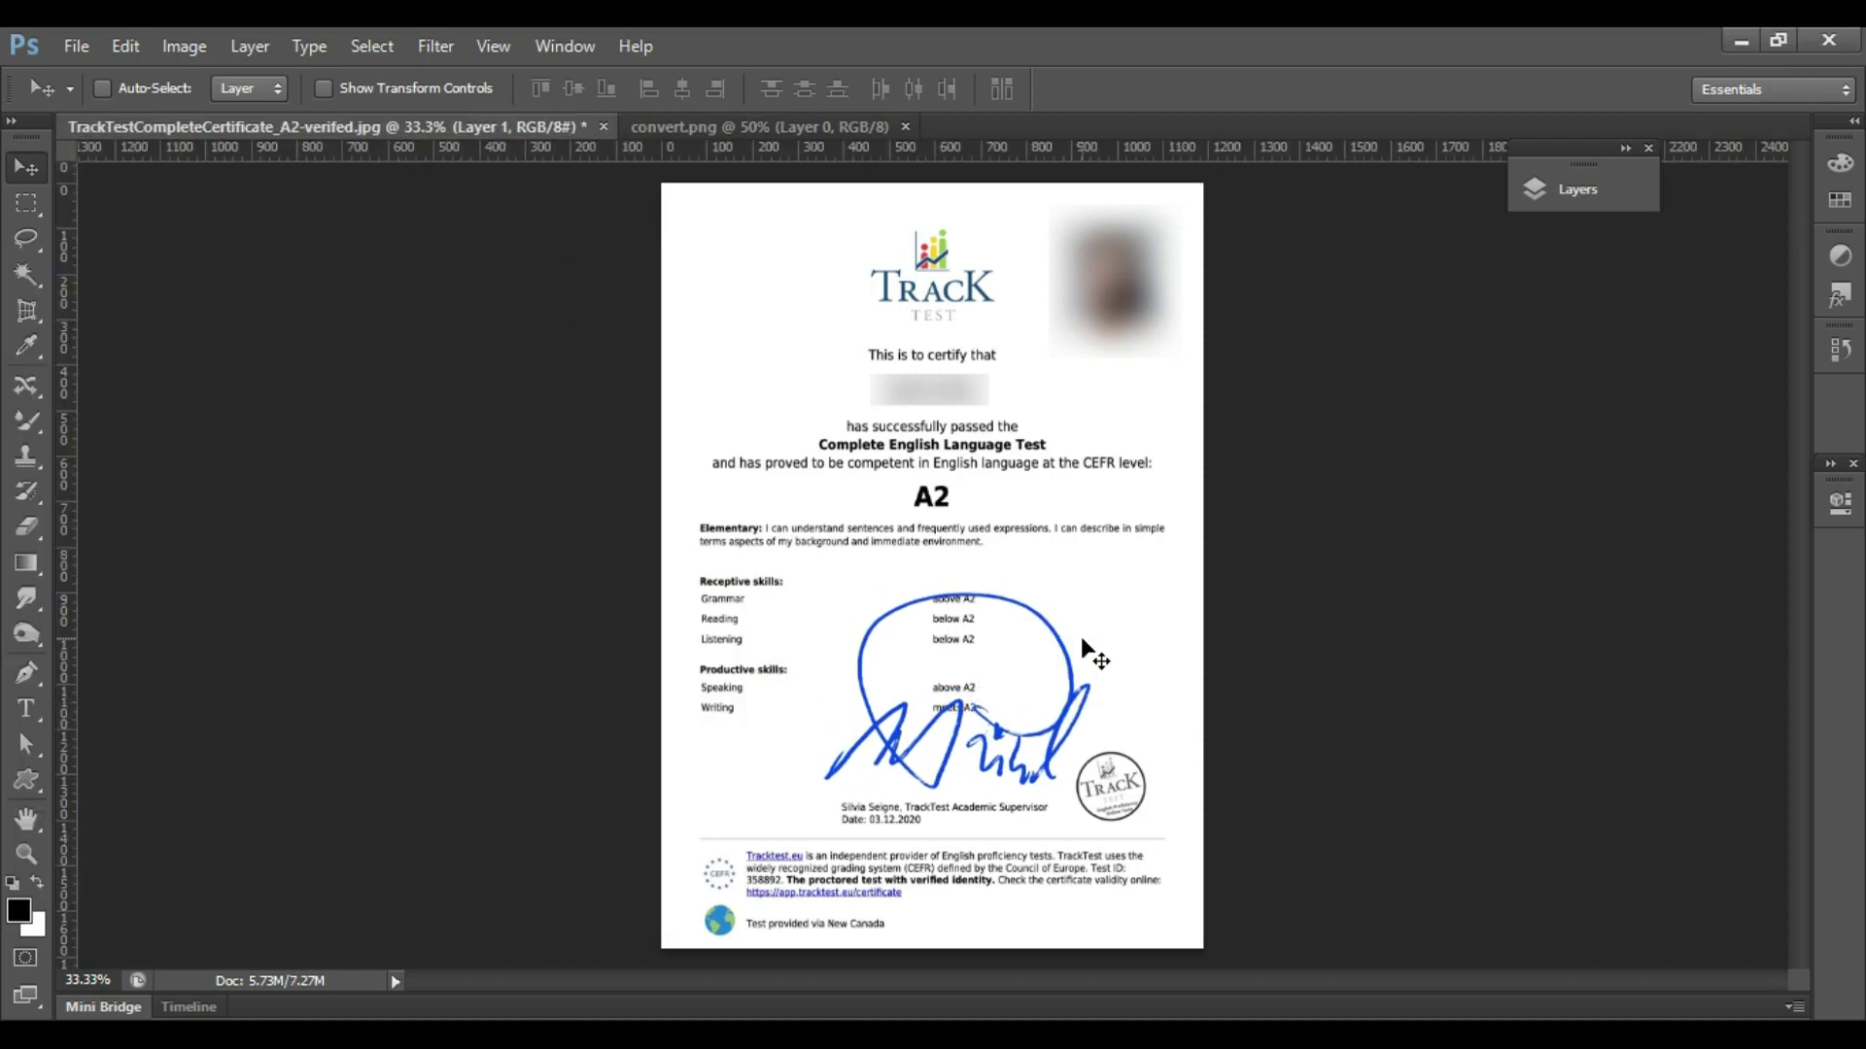
- Shrink the signature with proportions locked and tilt it -15° above the supervisor line
key("ctrl+plus")
scroll(1041, 625, "down", 5)
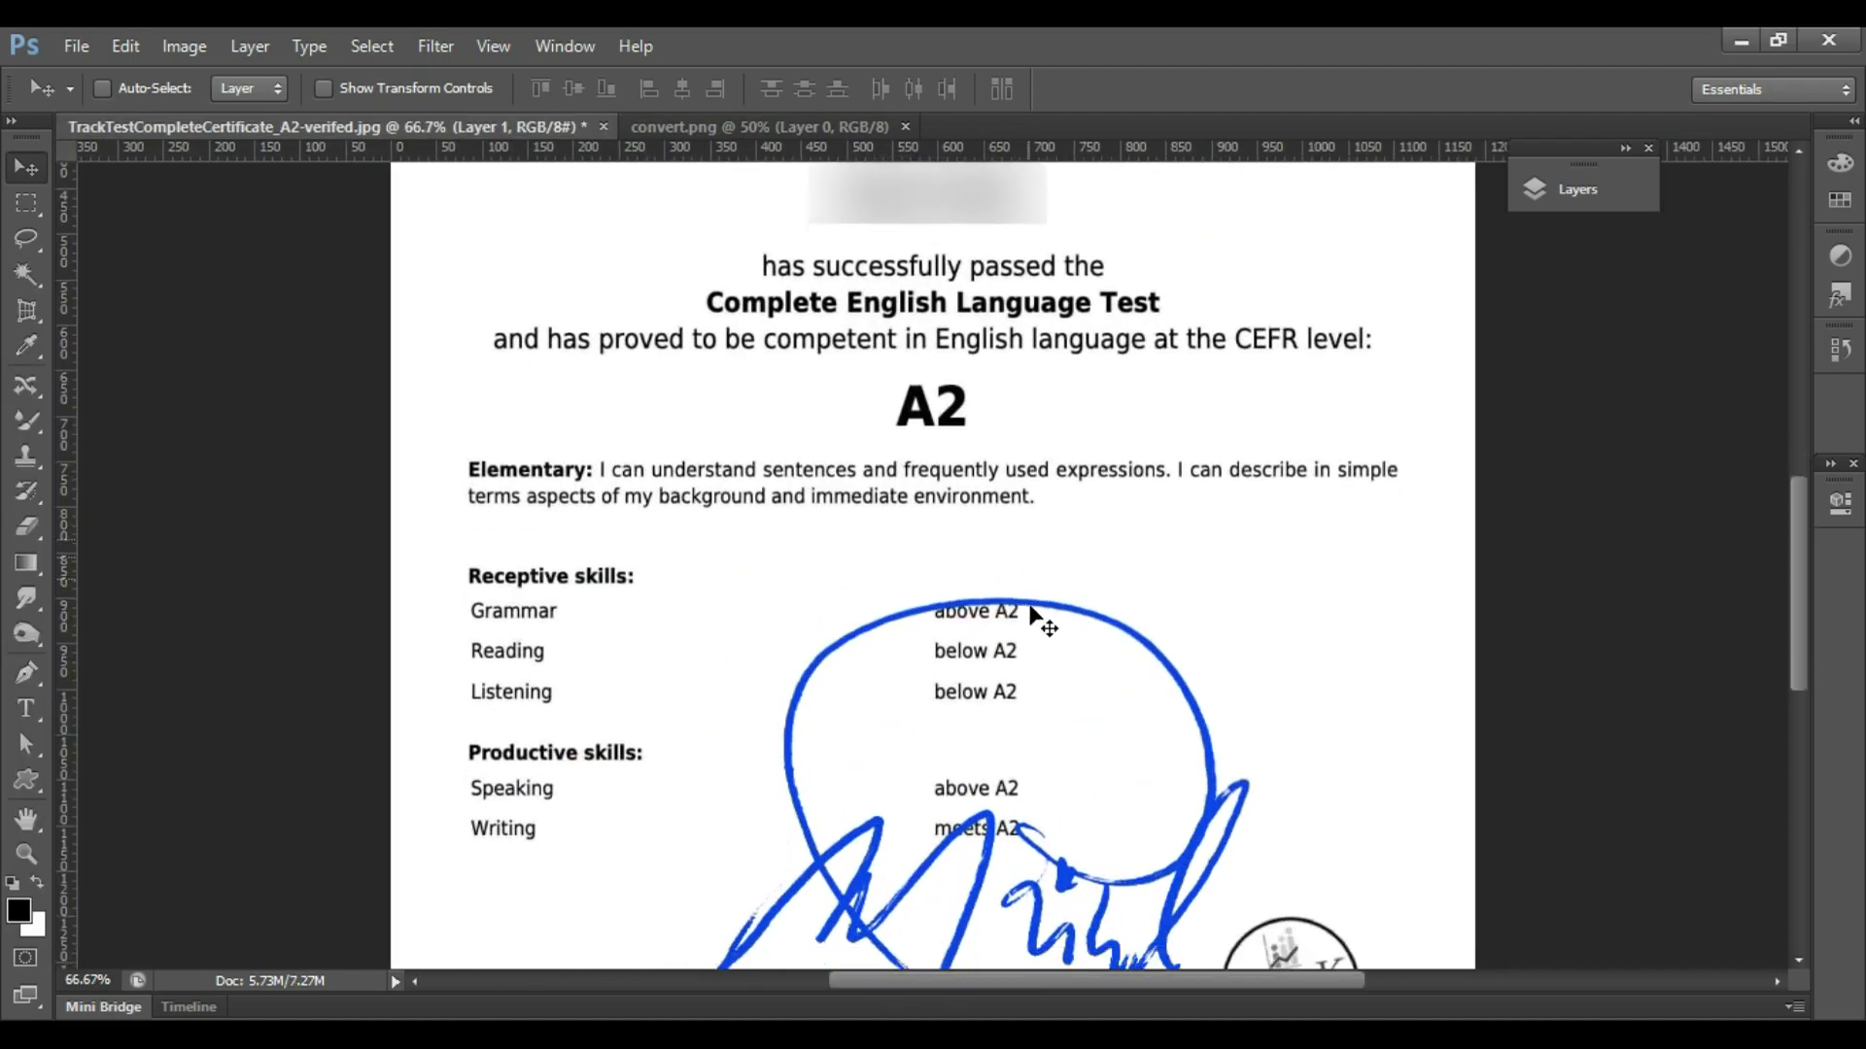
scroll(1040, 610, "down", 1)
key("ctrl+t")
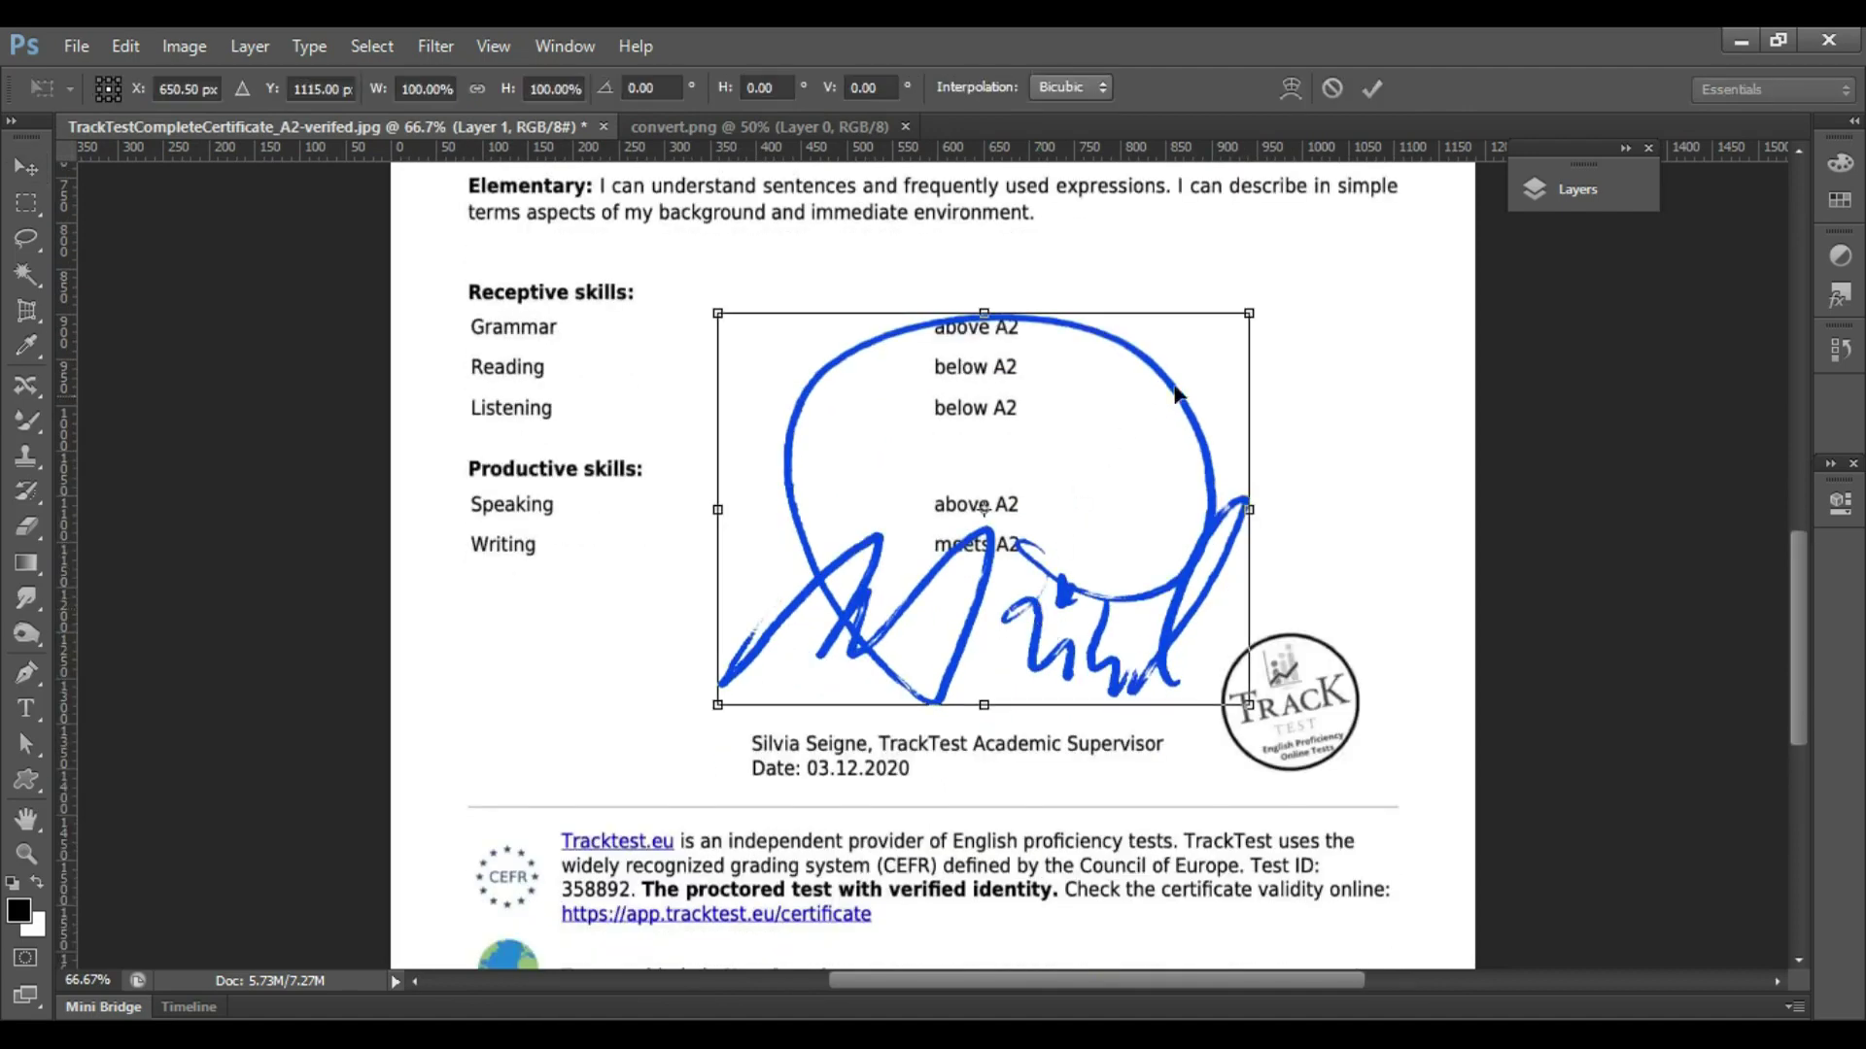
mouse_move(1242, 311)
left_mouse_down()
mouse_move(904, 588)
mouse_move(704, 534)
mouse_move(766, 771)
mouse_move(776, 589)
mouse_move(989, 680)
left_mouse_up()
left_click(479, 91)
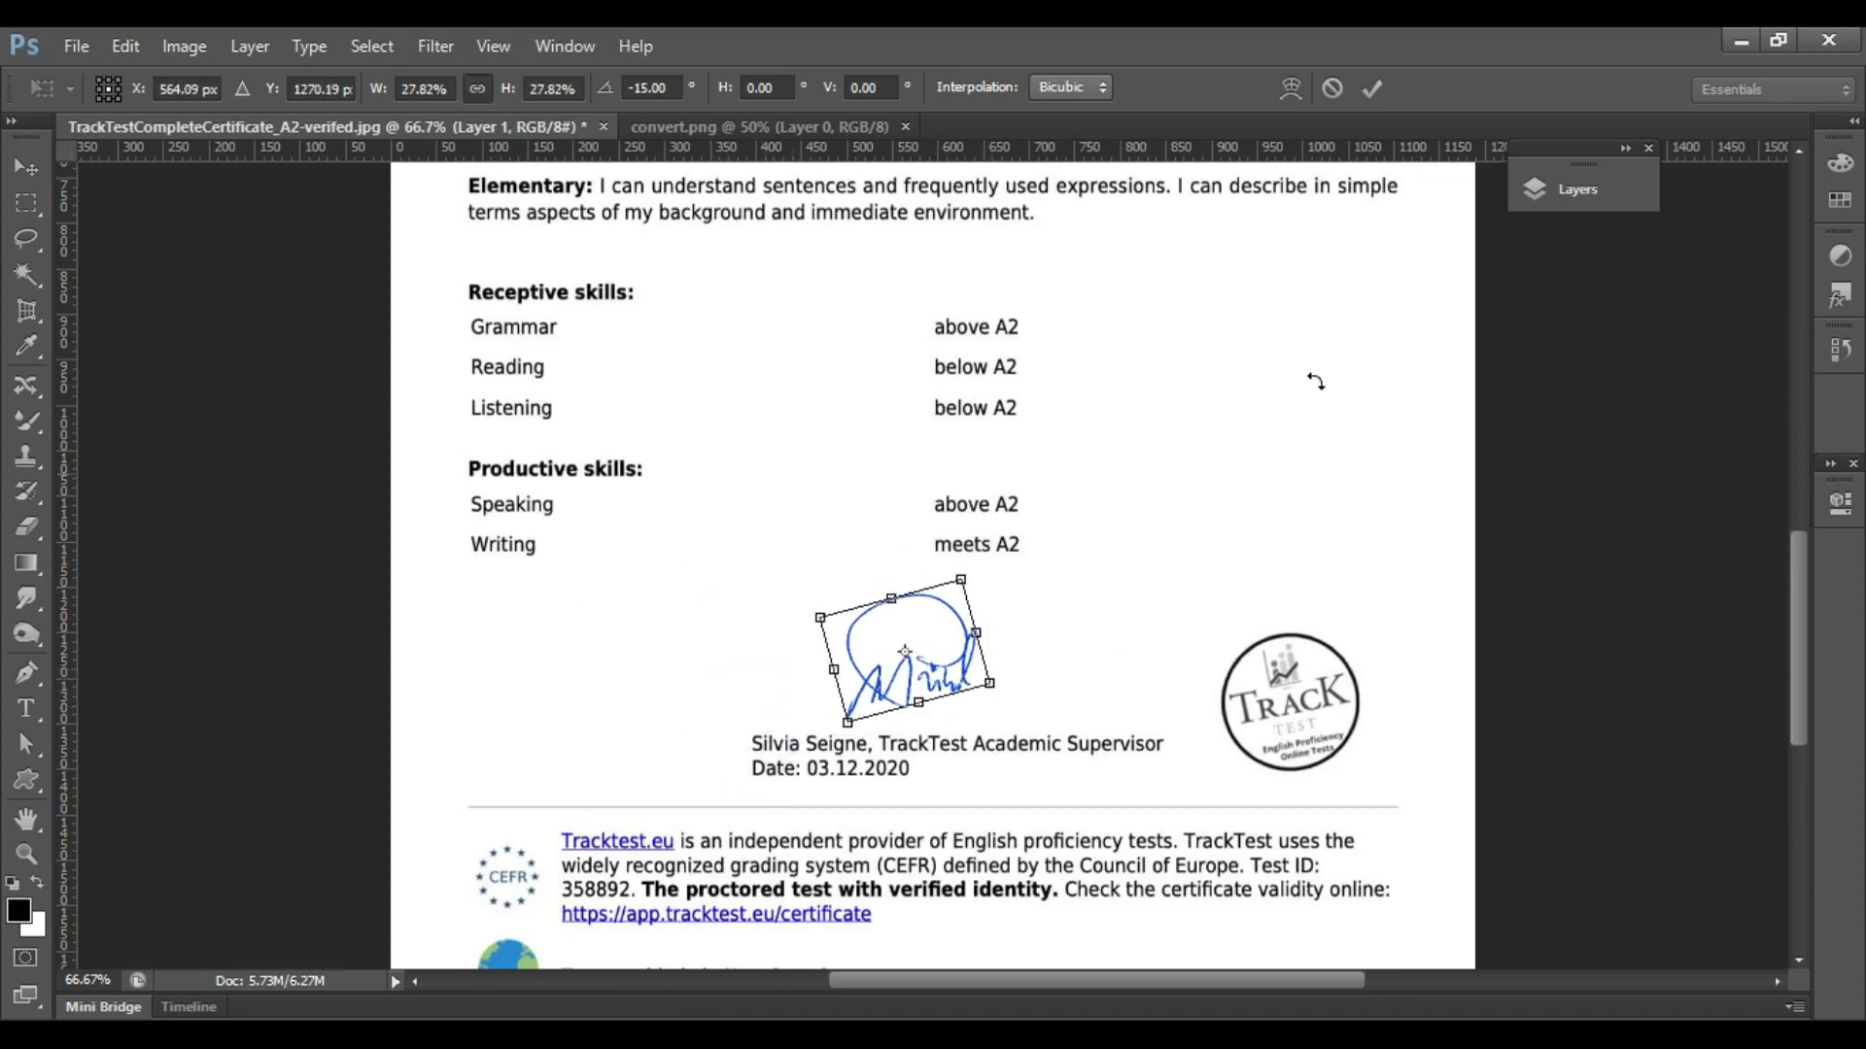
key("Return")
key("ctrl+minus")
key("ctrl+minus")
- Restore the Layers panel and add a Color Overlay style to the signature layer
key("ctrl+plus")
scroll(719, 549, "down", 3)
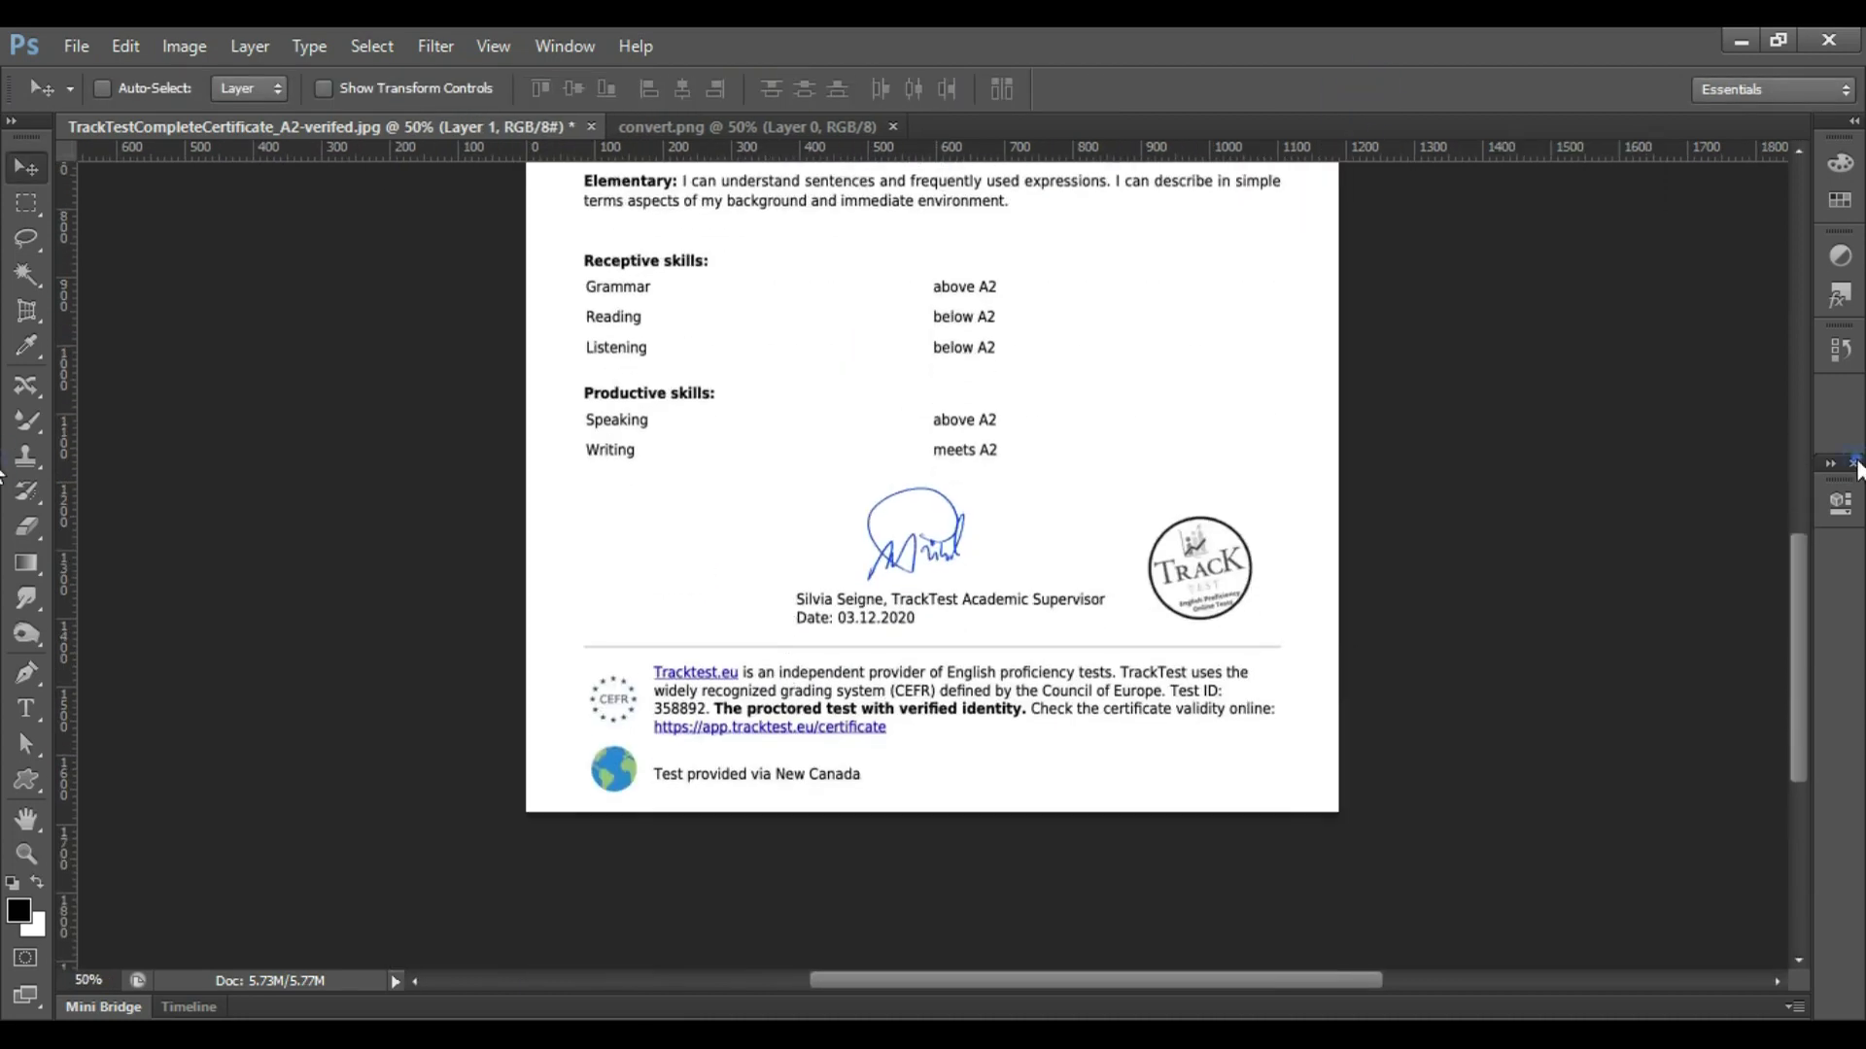
key("F7")
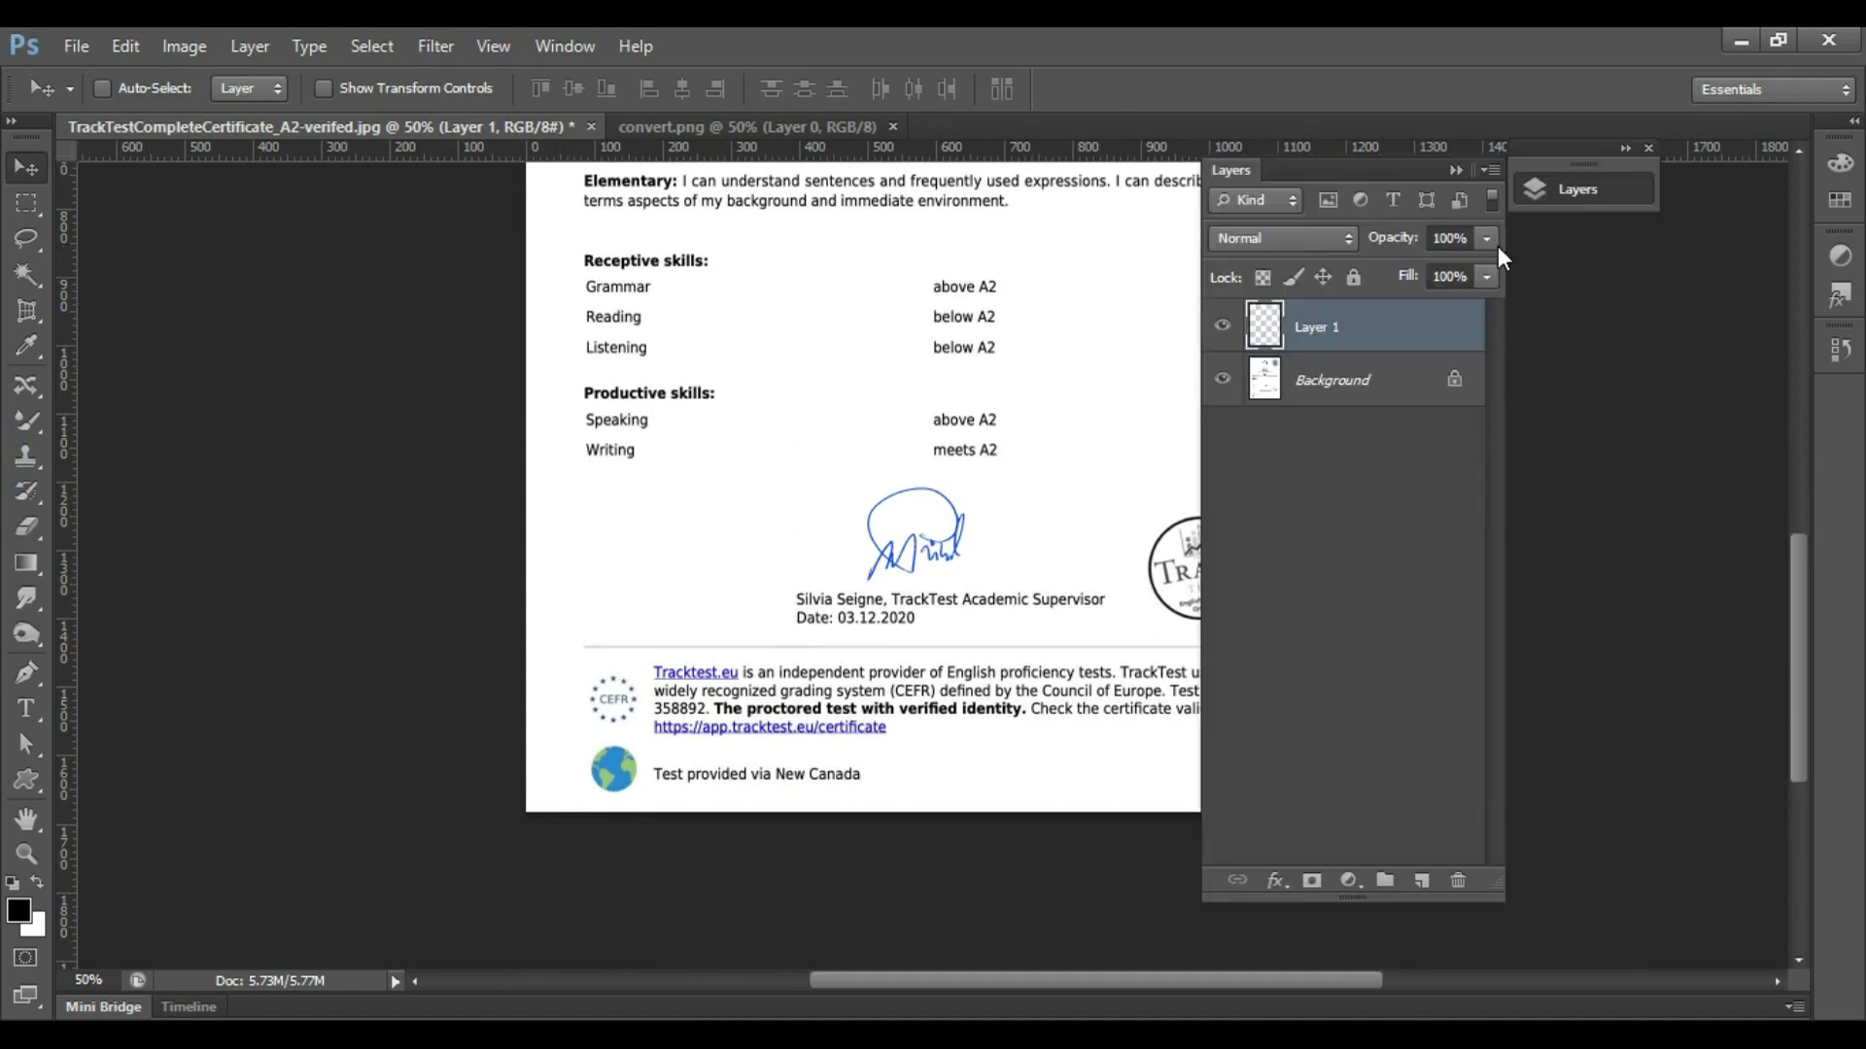
left_click_drag(1371, 173, 1687, 161)
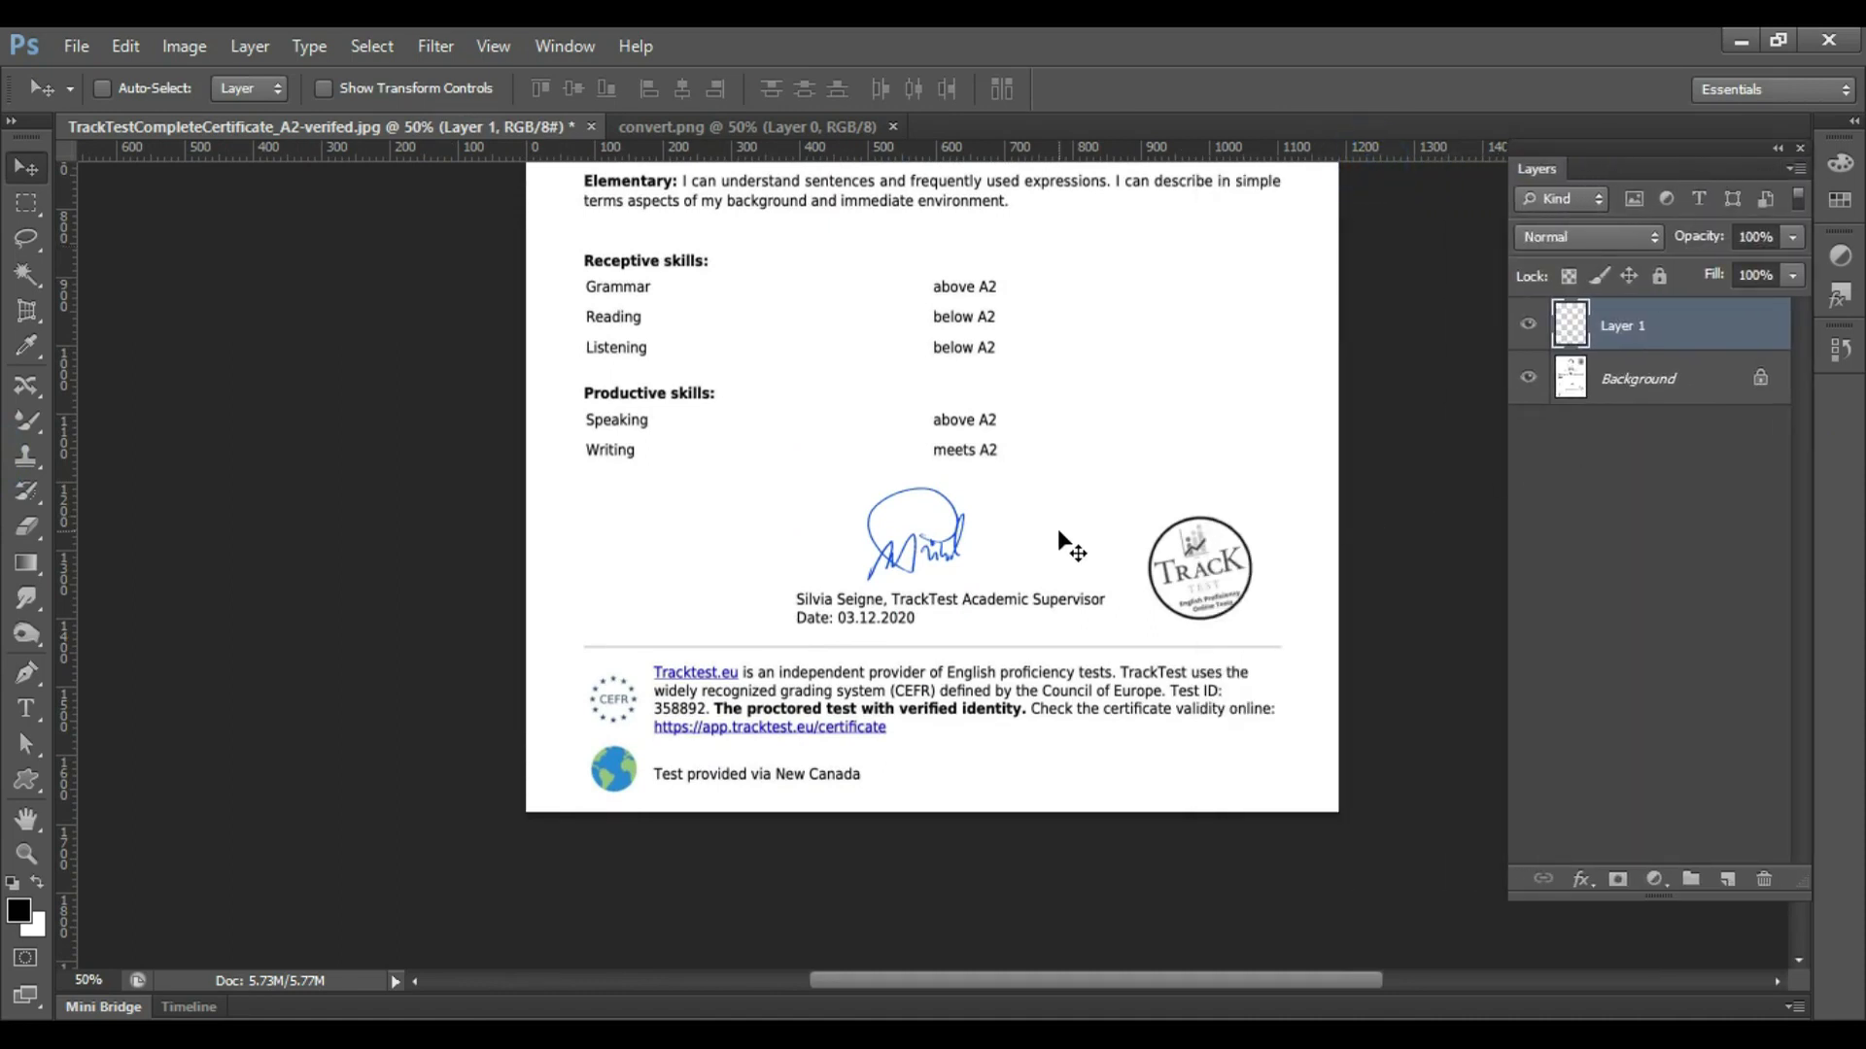
left_click(1580, 882)
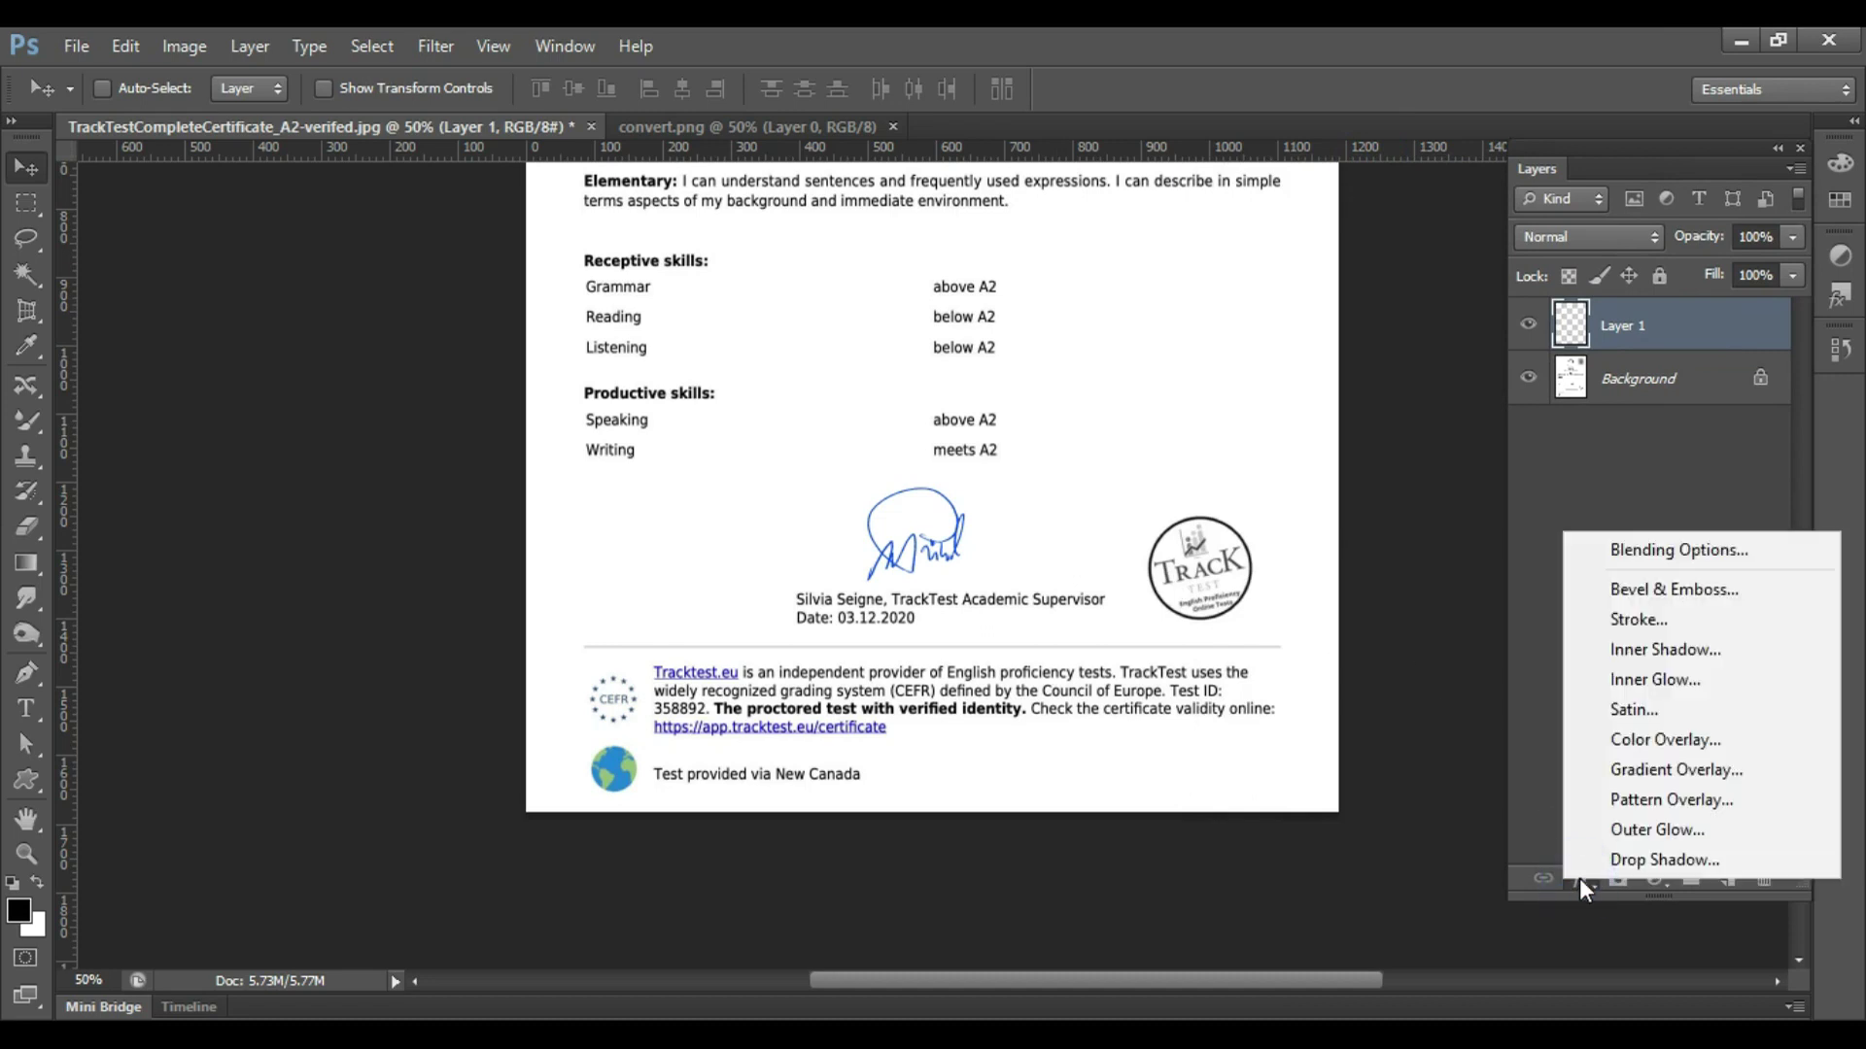
left_click(1629, 744)
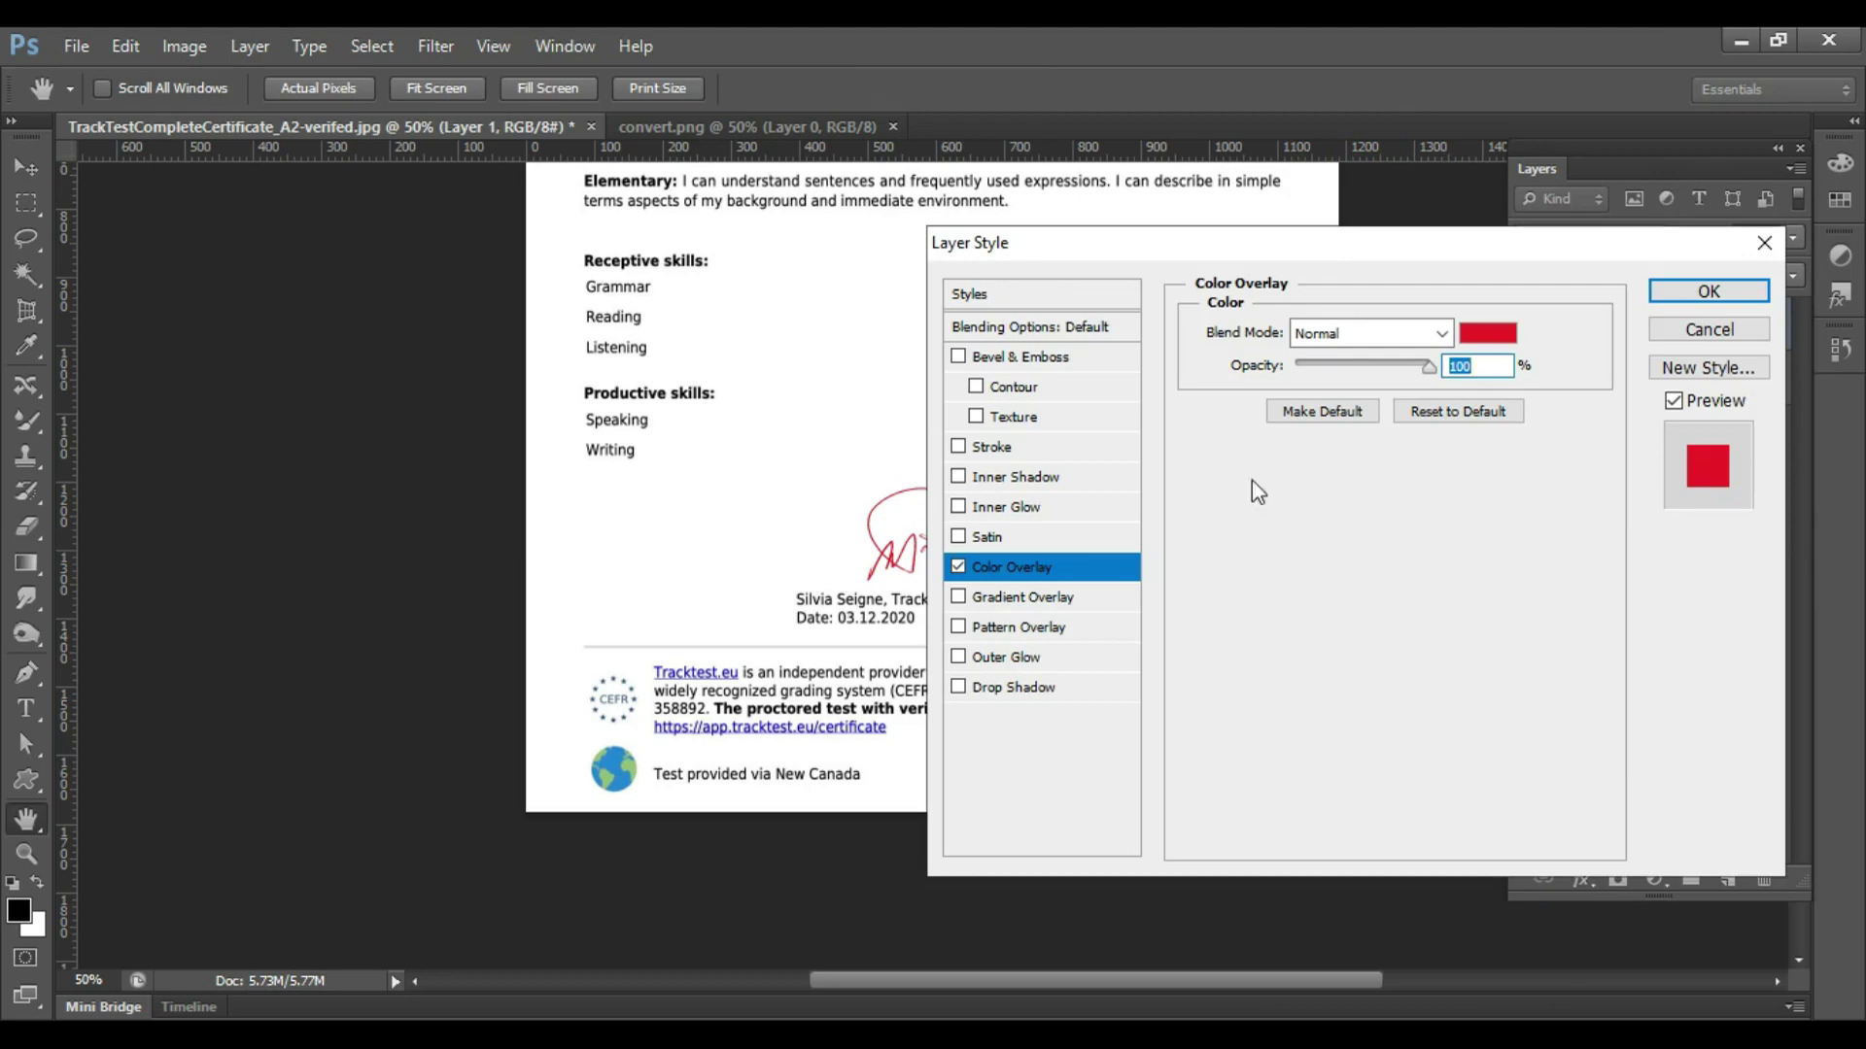
left_click_drag(1420, 249, 1530, 273)
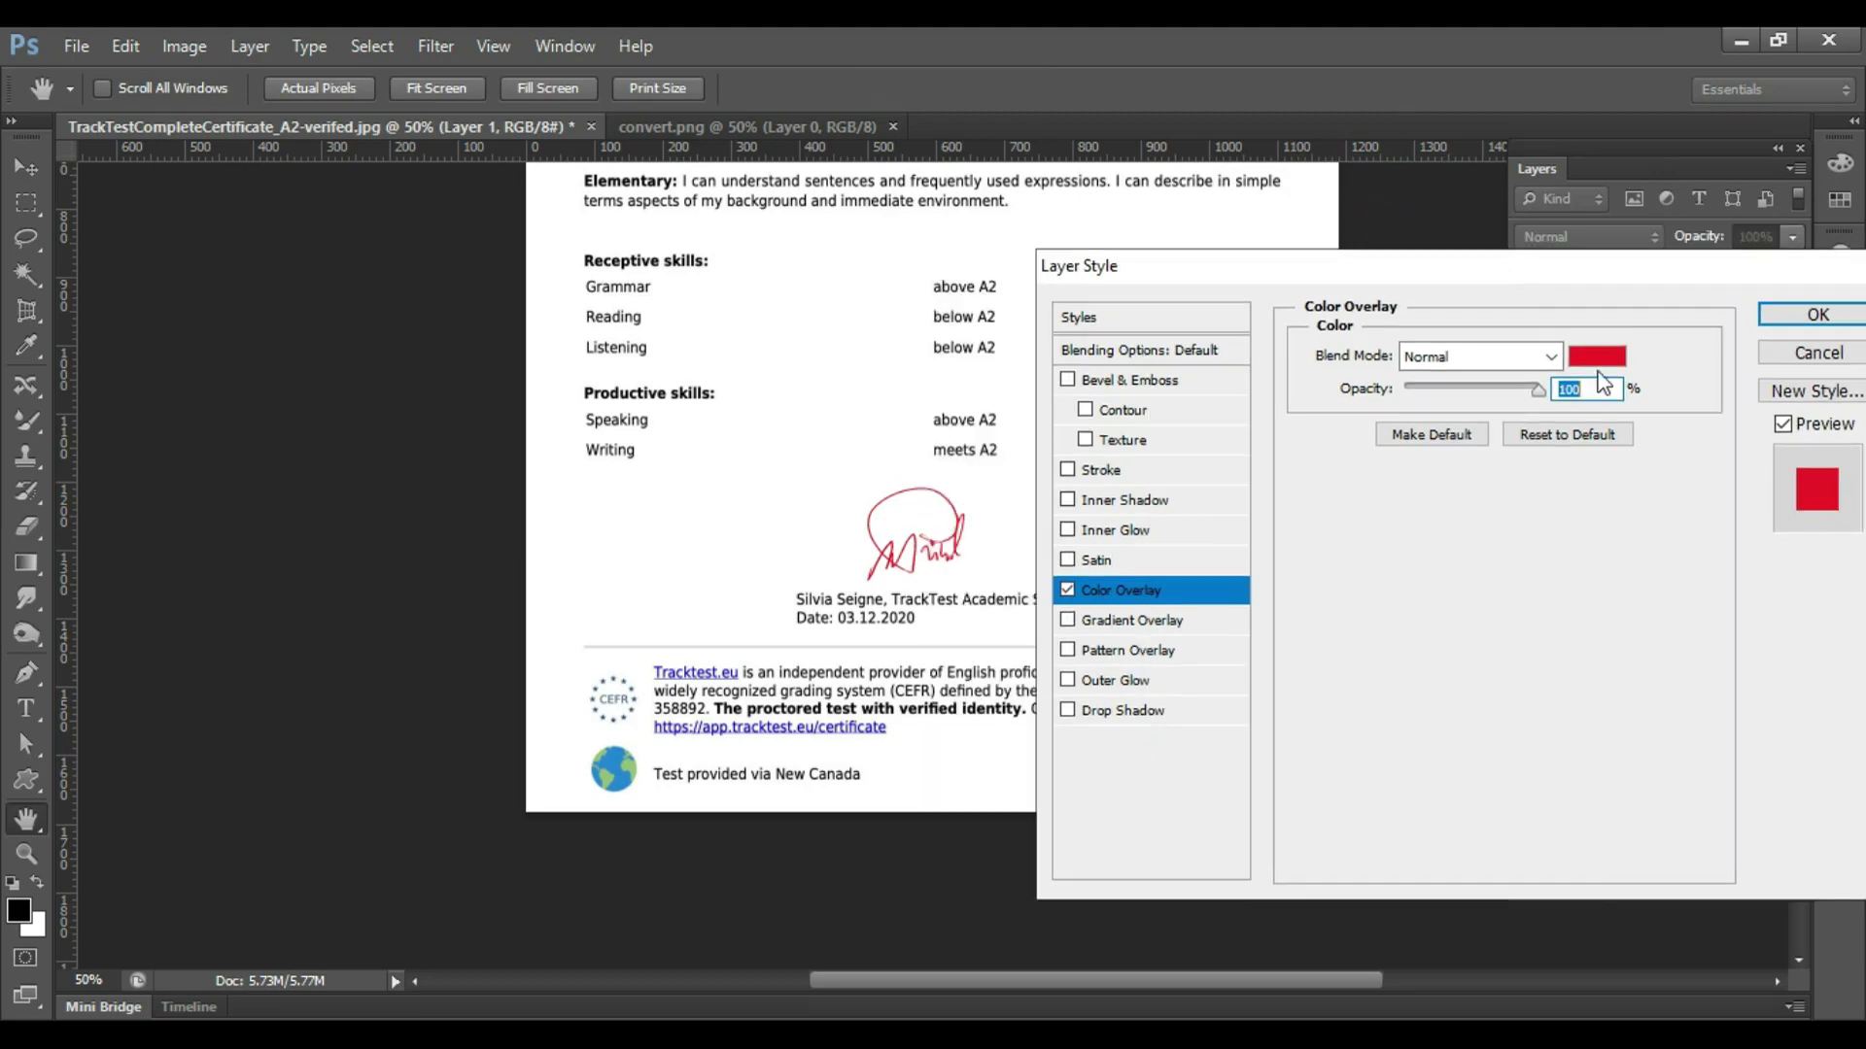
- Choose red as the overlay colour in the Color Picker and confirm it
left_click(1597, 372)
left_click_drag(1174, 606, 1220, 580)
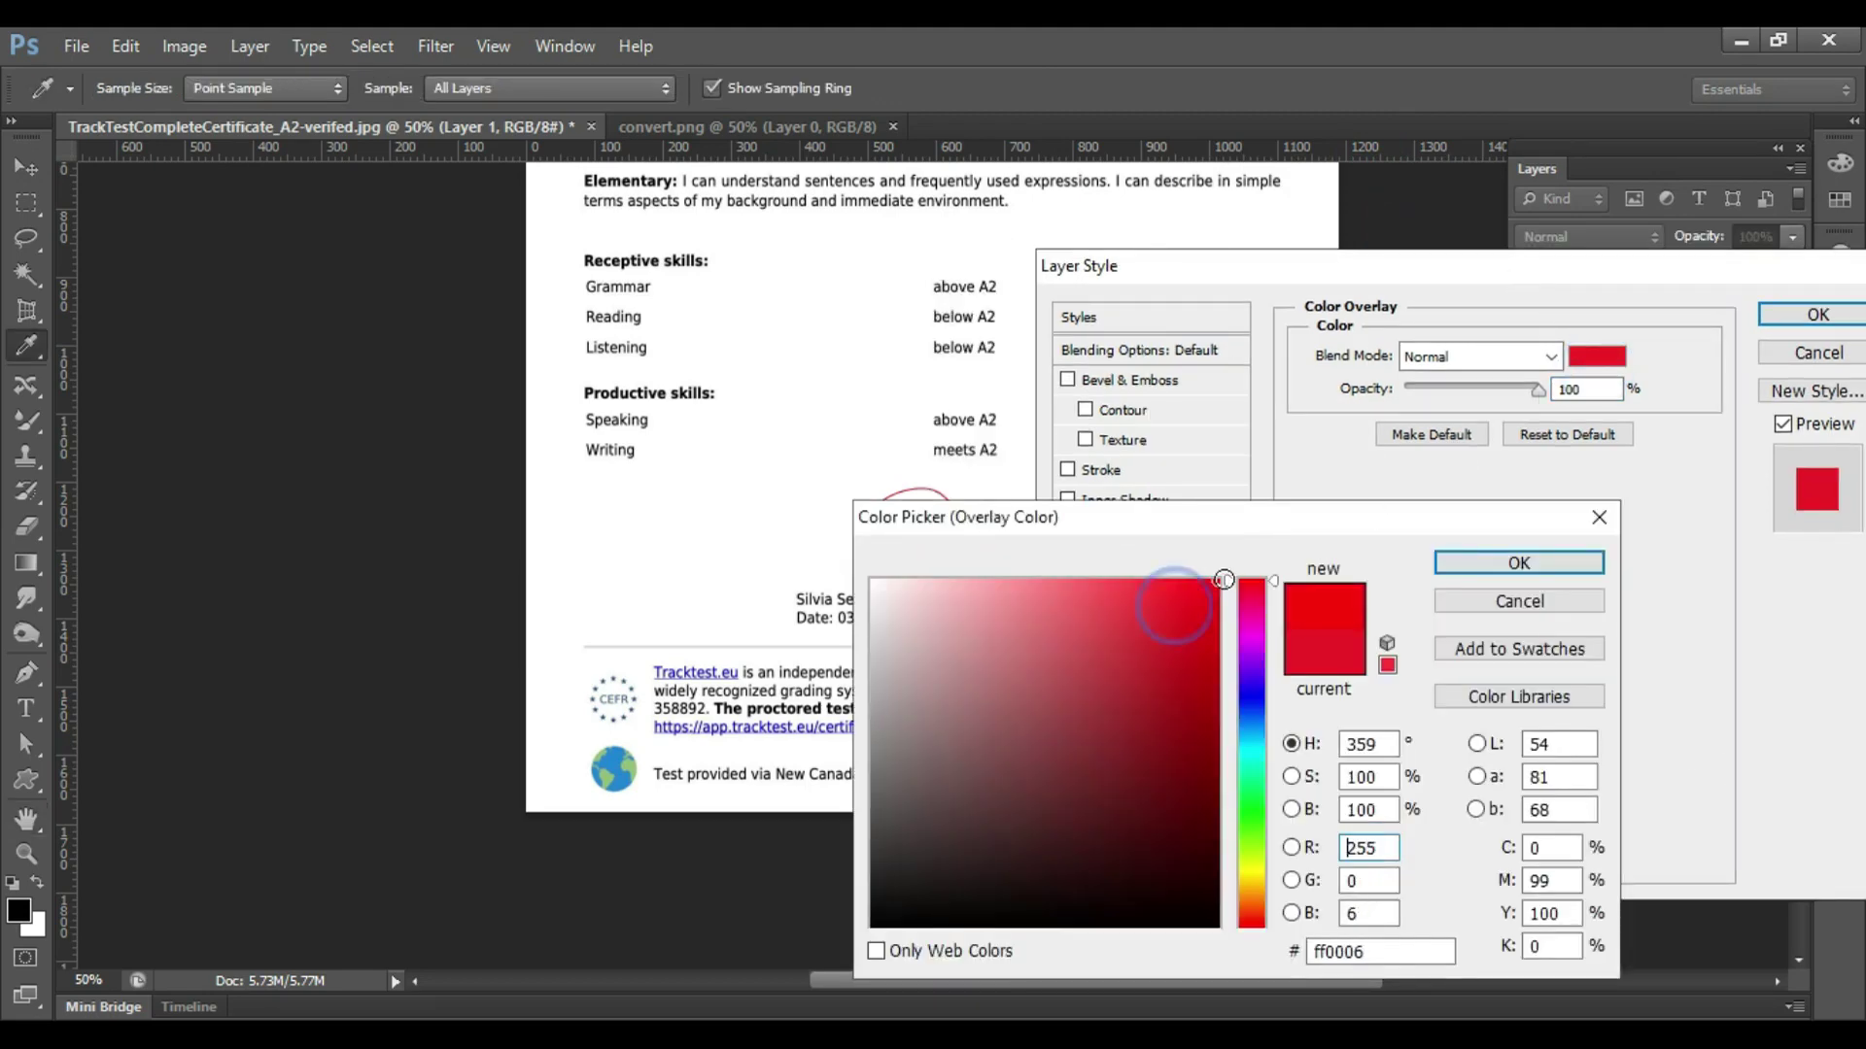
left_click_drag(1157, 517, 1360, 491)
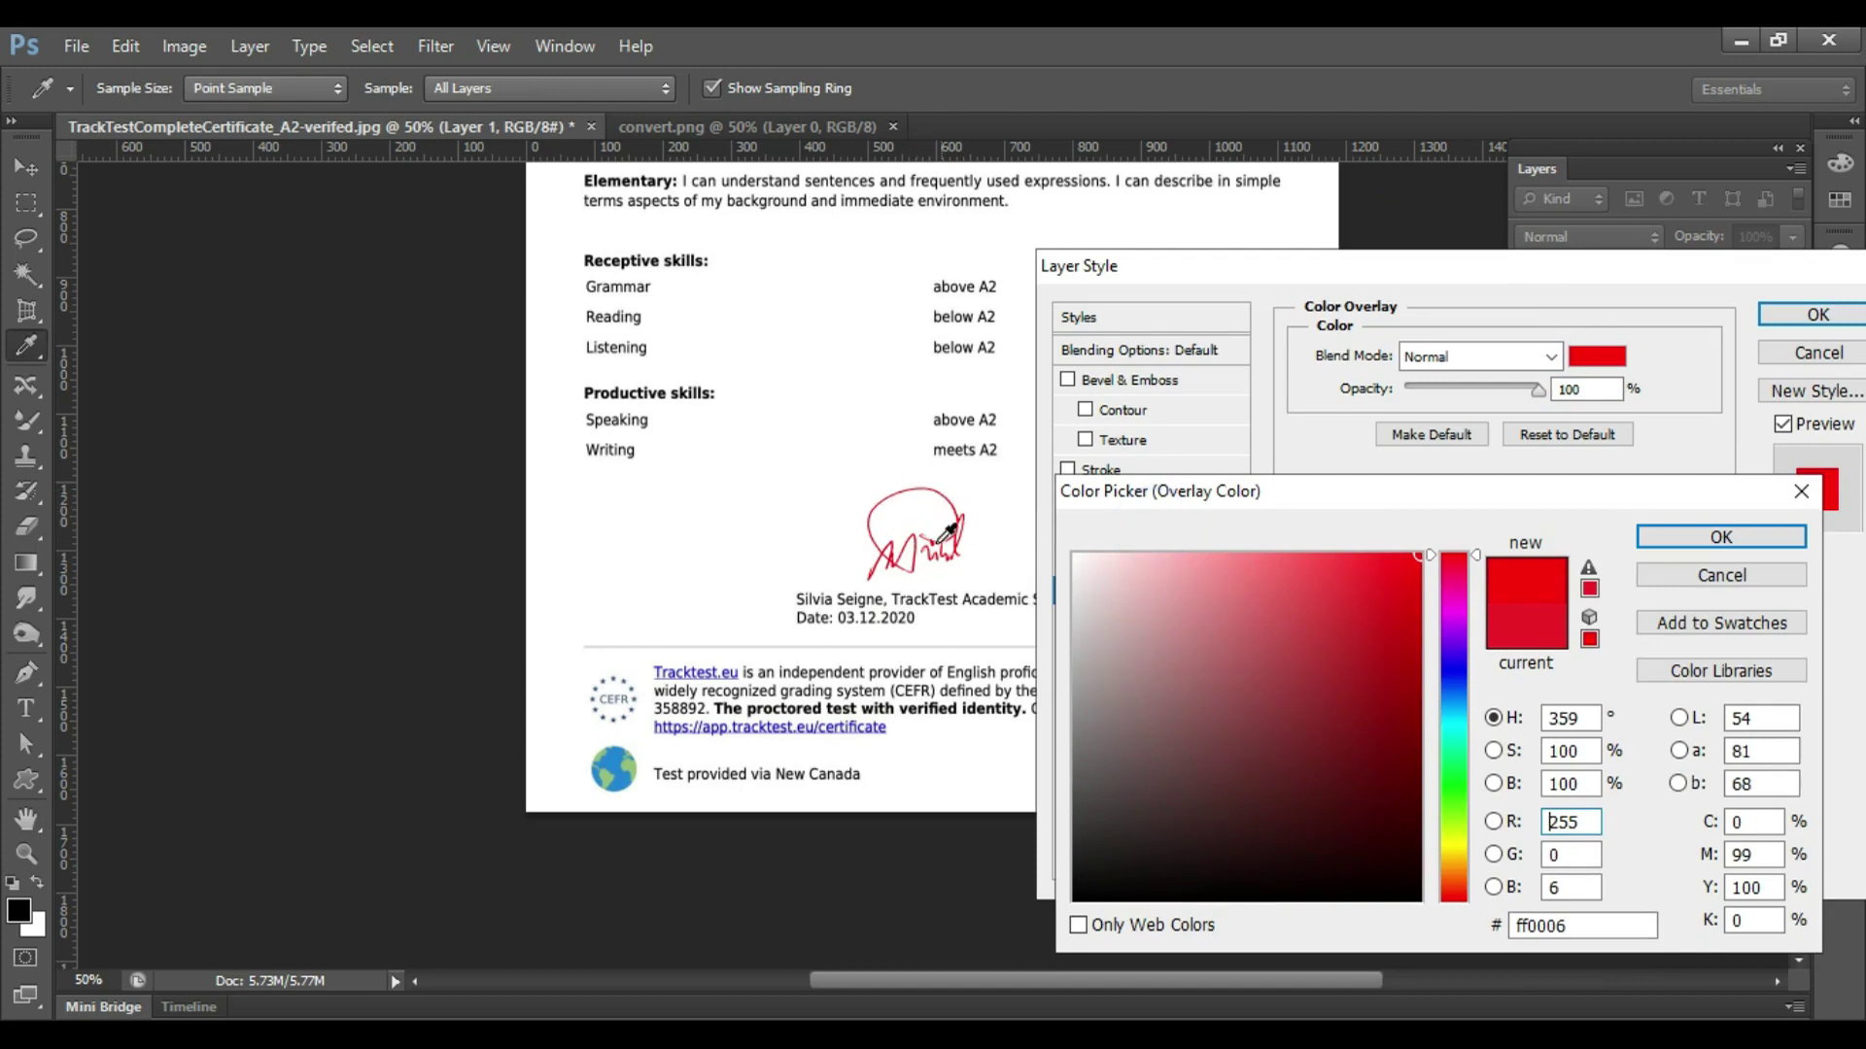
left_click(1075, 895)
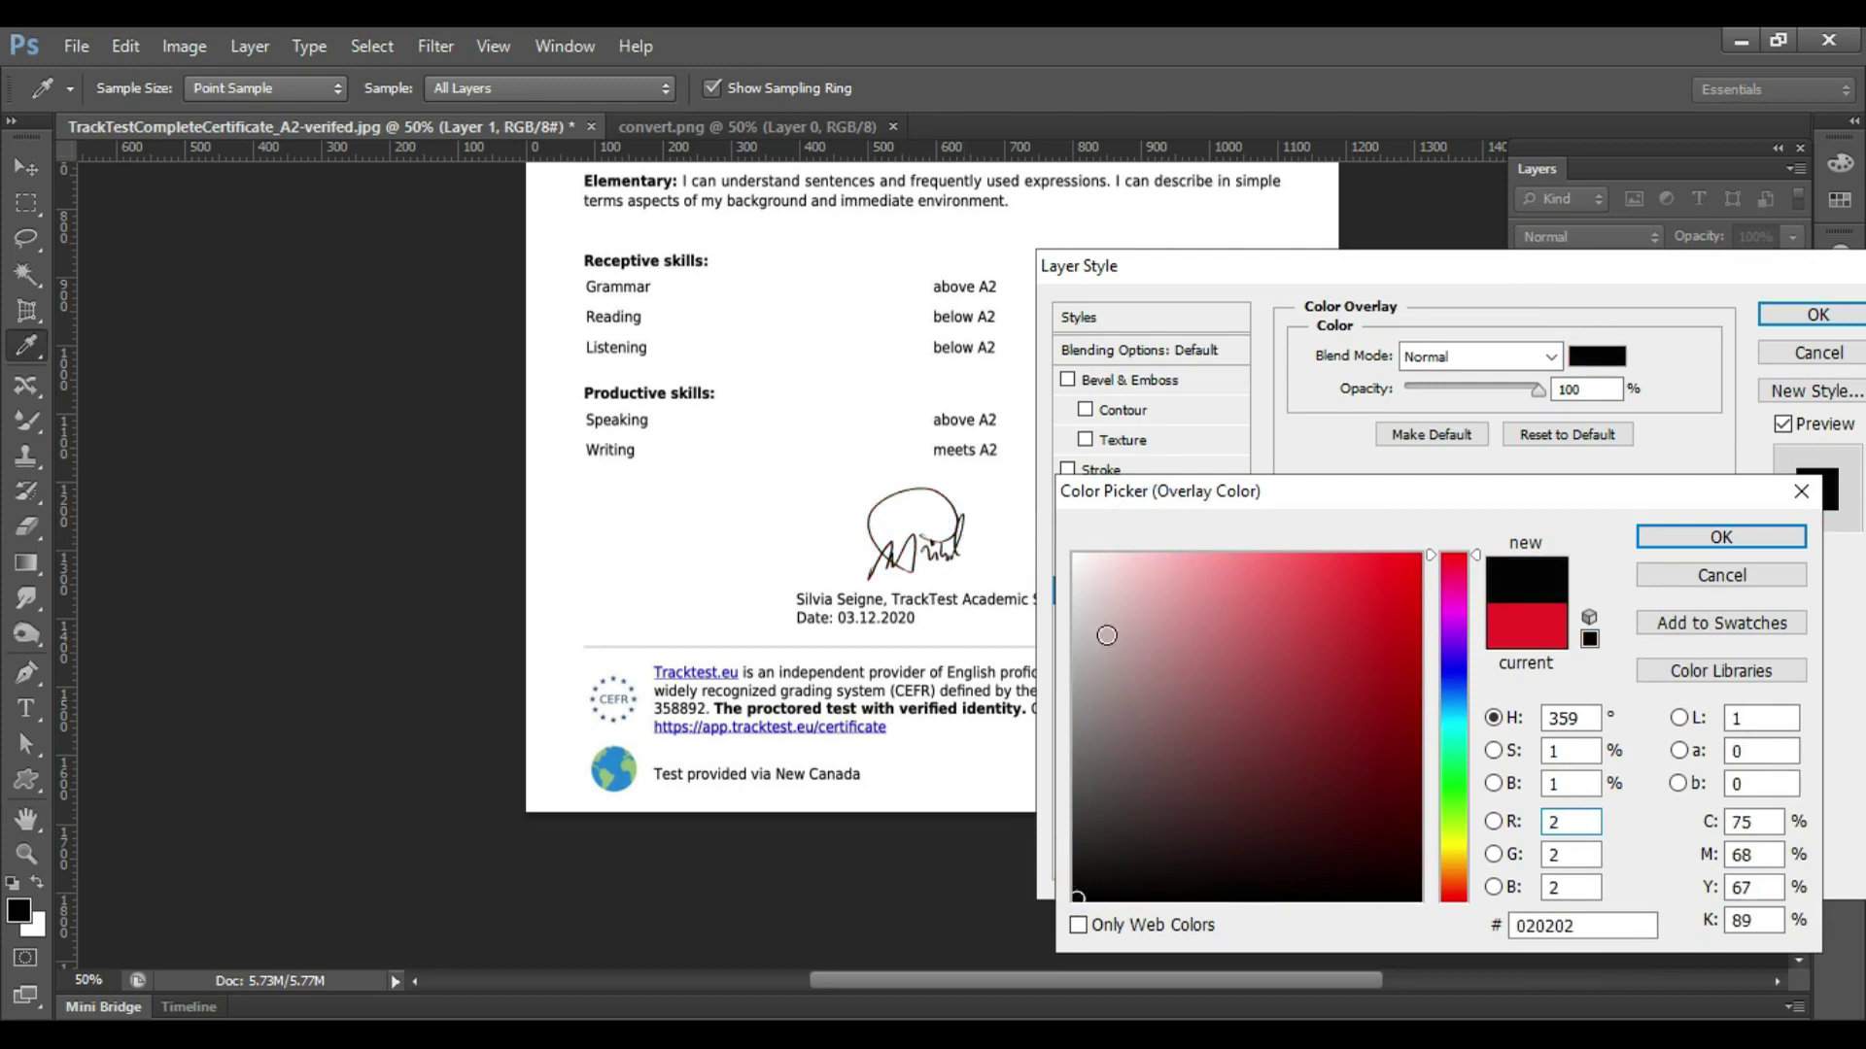
left_click(1453, 725)
left_click(1414, 556)
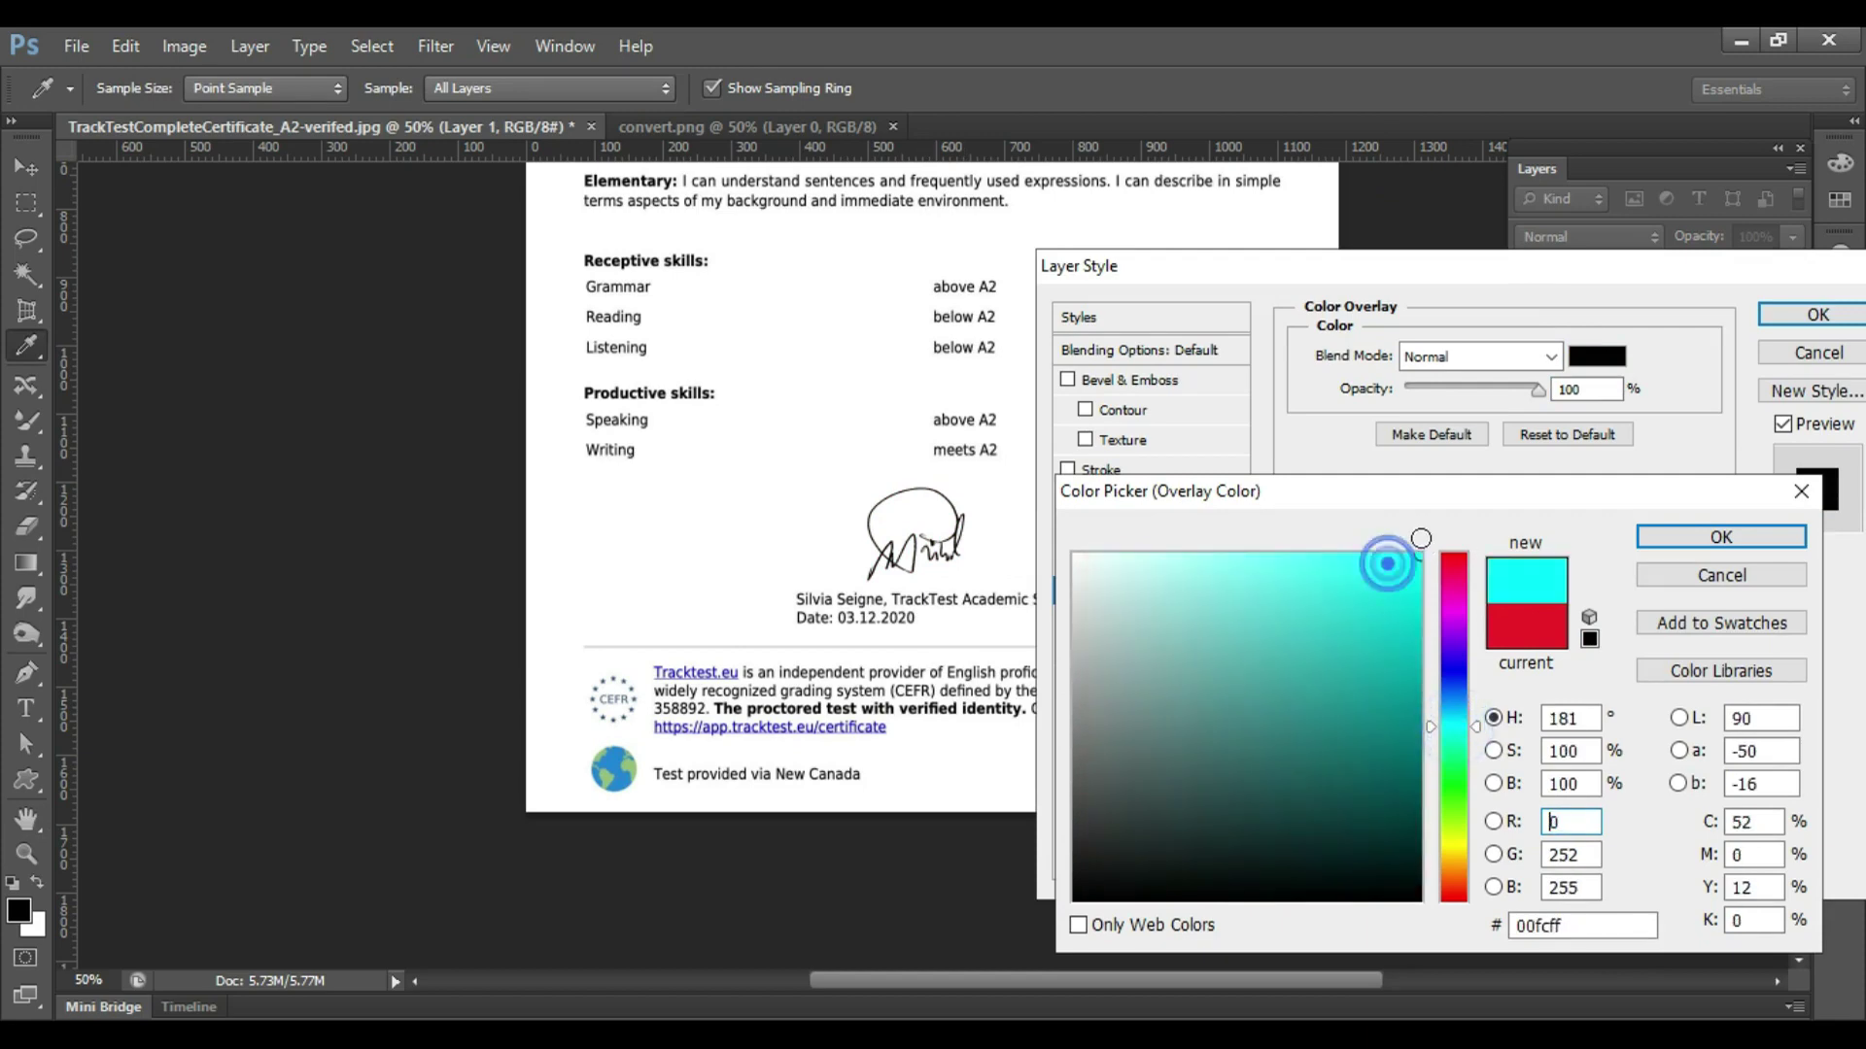
mouse_move(1448, 748)
left_mouse_down()
mouse_move(1436, 651)
mouse_move(1449, 780)
mouse_move(1461, 557)
mouse_move(1430, 704)
mouse_move(1438, 866)
mouse_move(1475, 549)
left_mouse_up()
left_click(1720, 537)
- Apply the Color Overlay, then hide and re-show it to compare against the original blue
left_click(1817, 314)
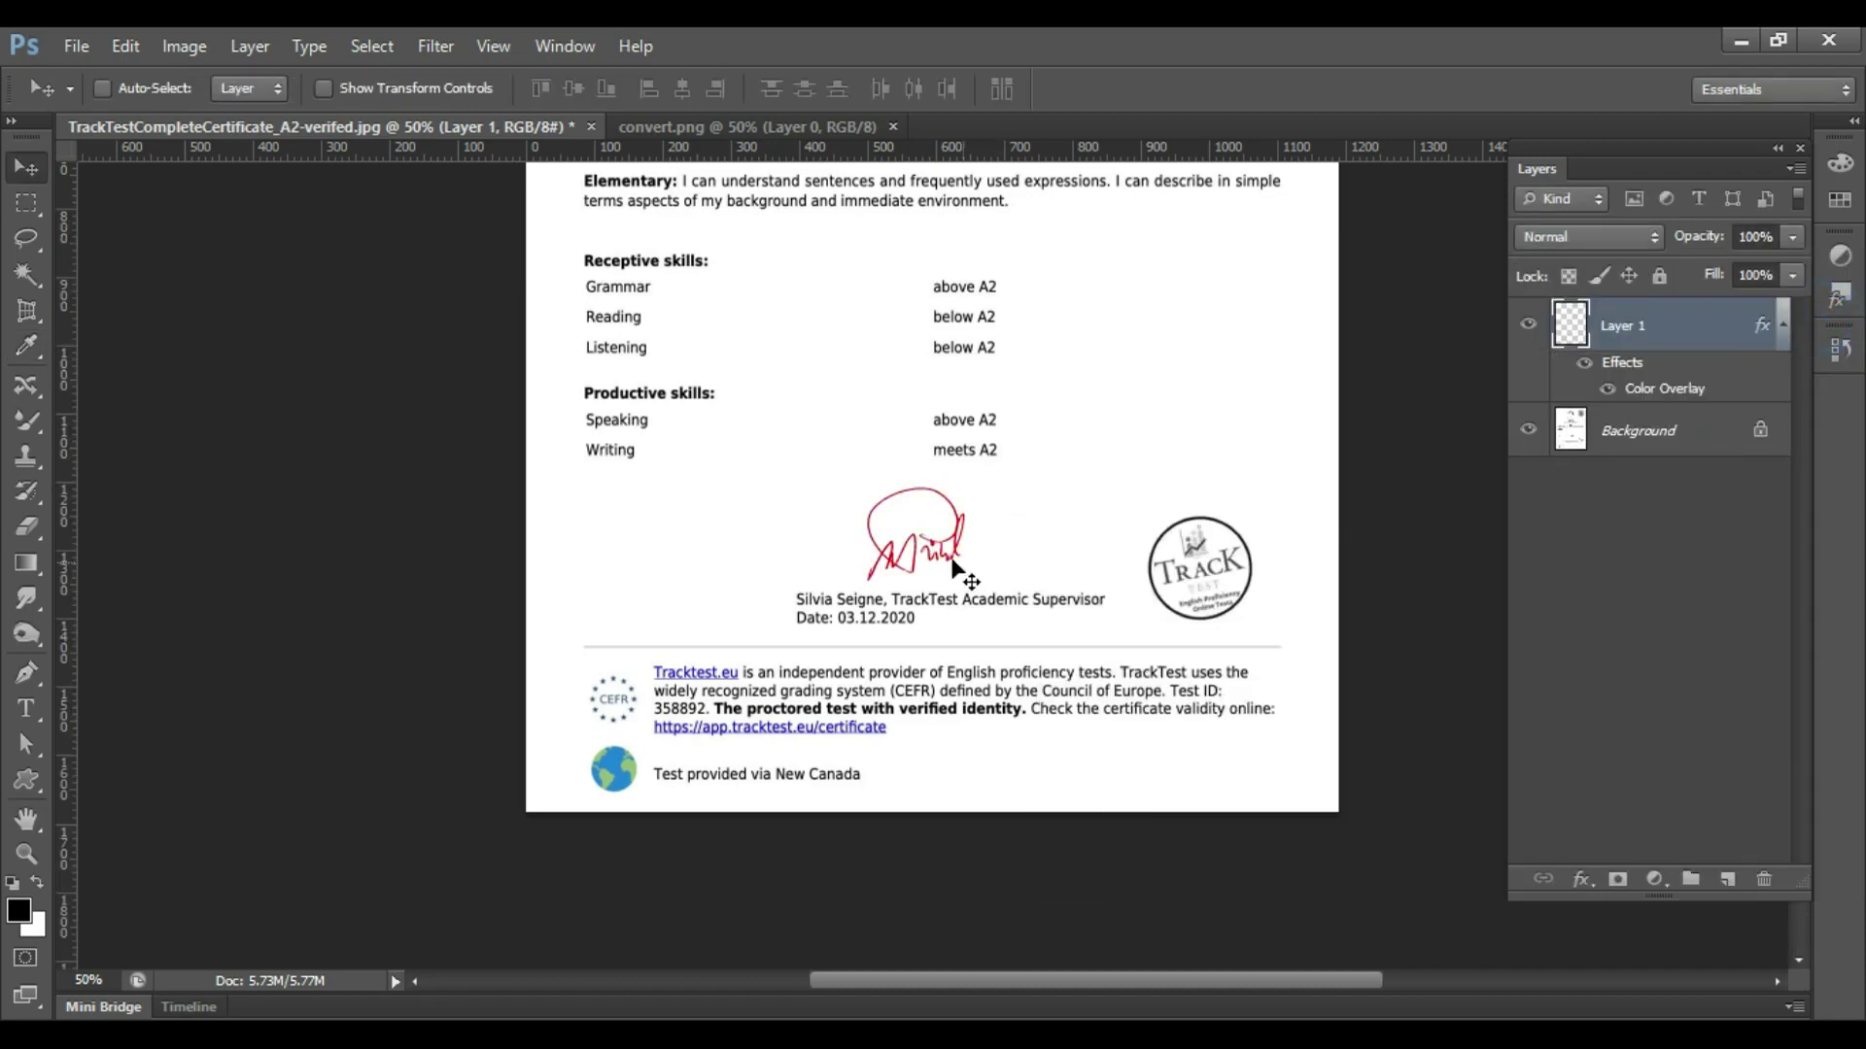
left_click(1585, 365)
left_click(1585, 362)
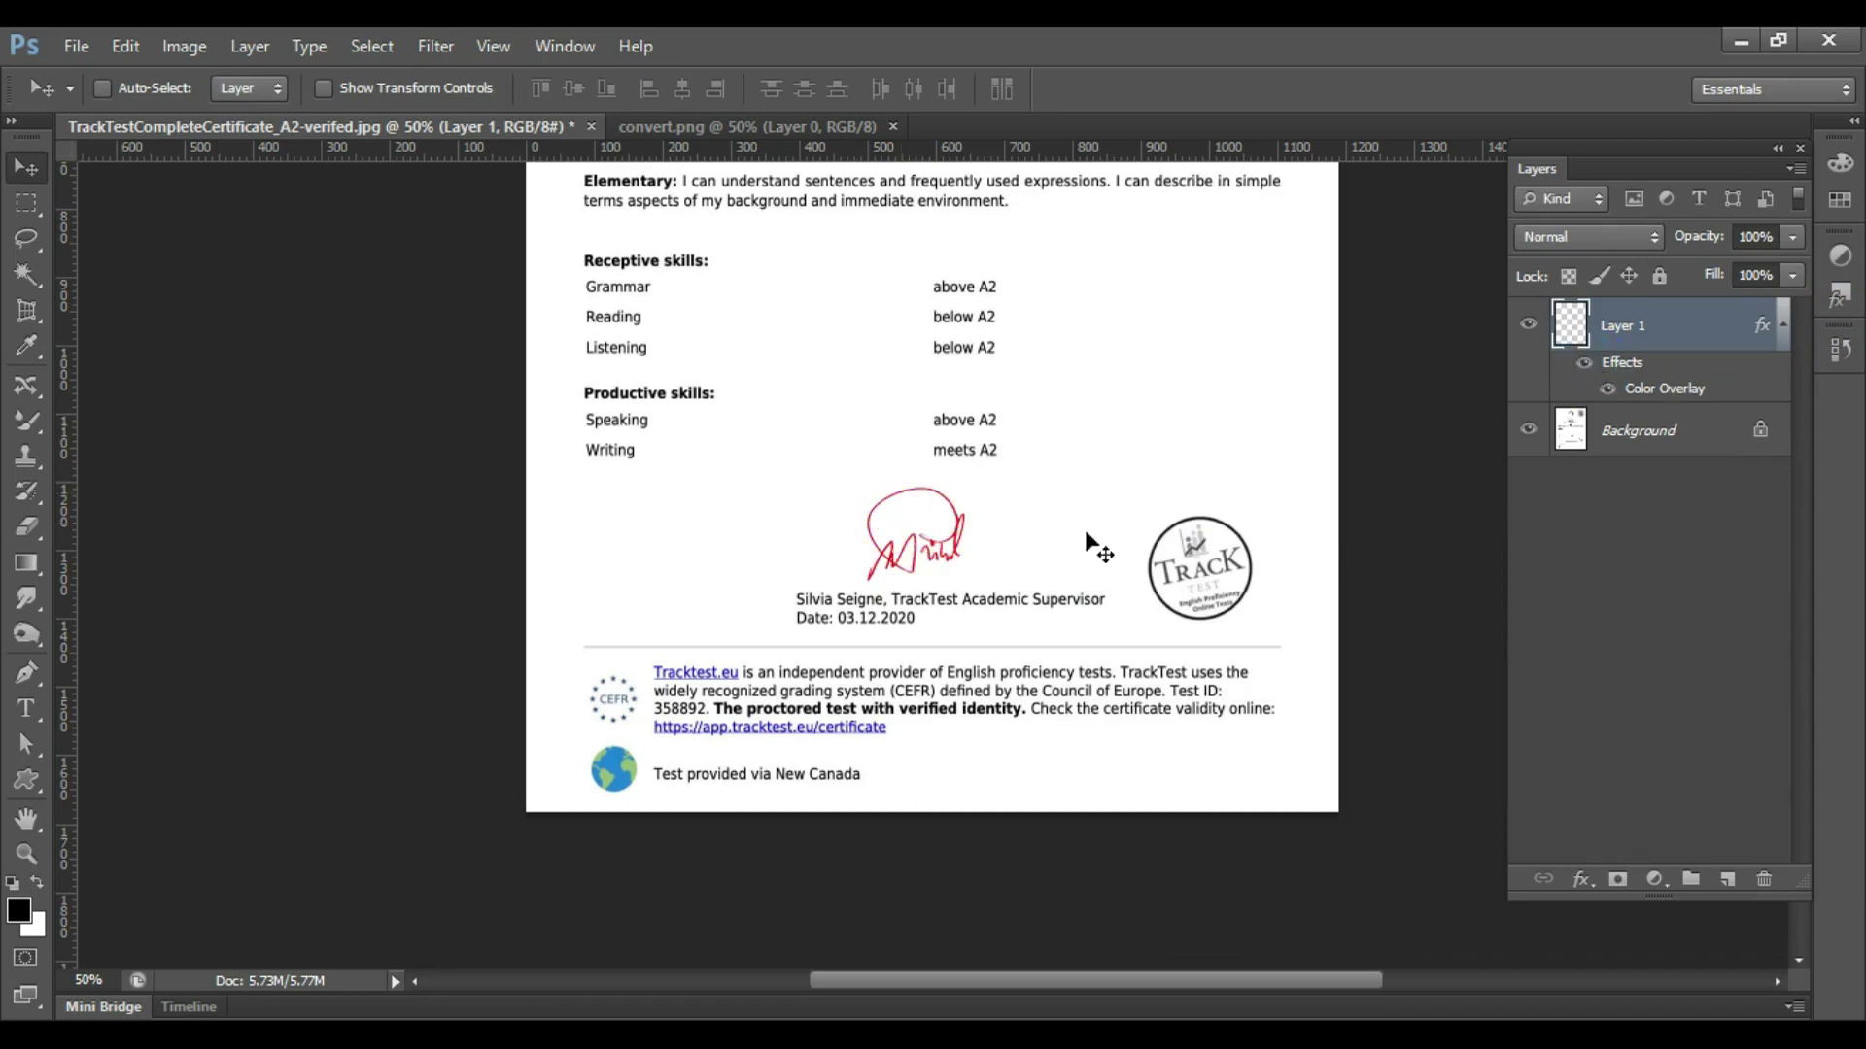